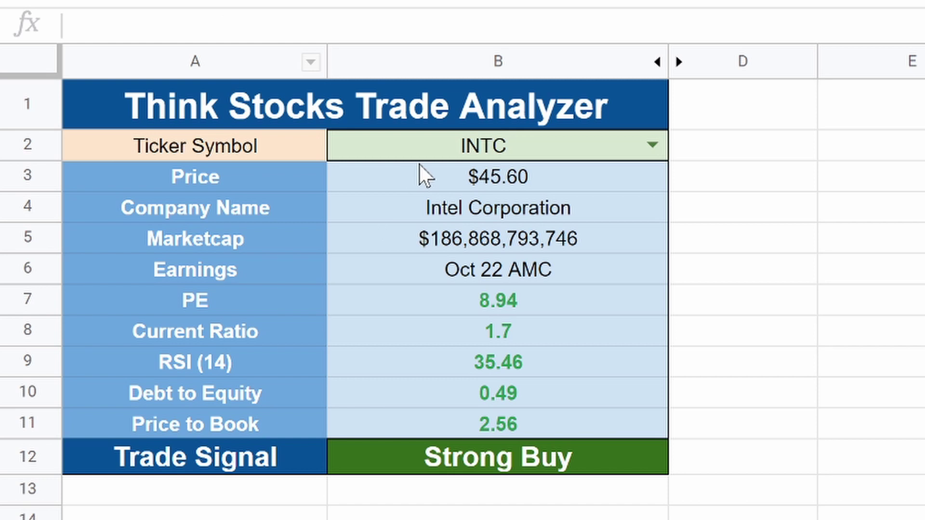
Replace the ticker symbol in cell B2 of the trade analyzer with AAPL
left_click(453, 156)
key("Return")
key("BackSpace")
key("BackSpace")
key("BackSpace")
key("BackSpace")
type("AAPL")
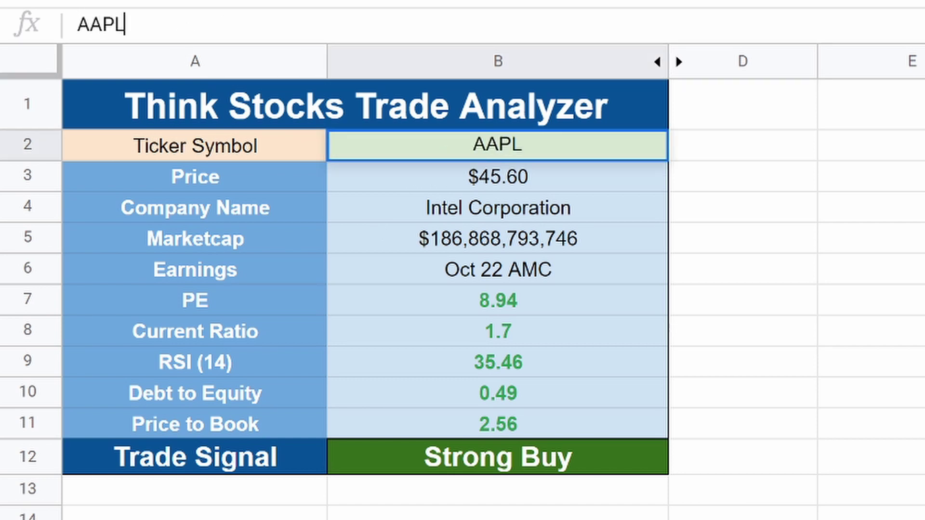
key("Return")
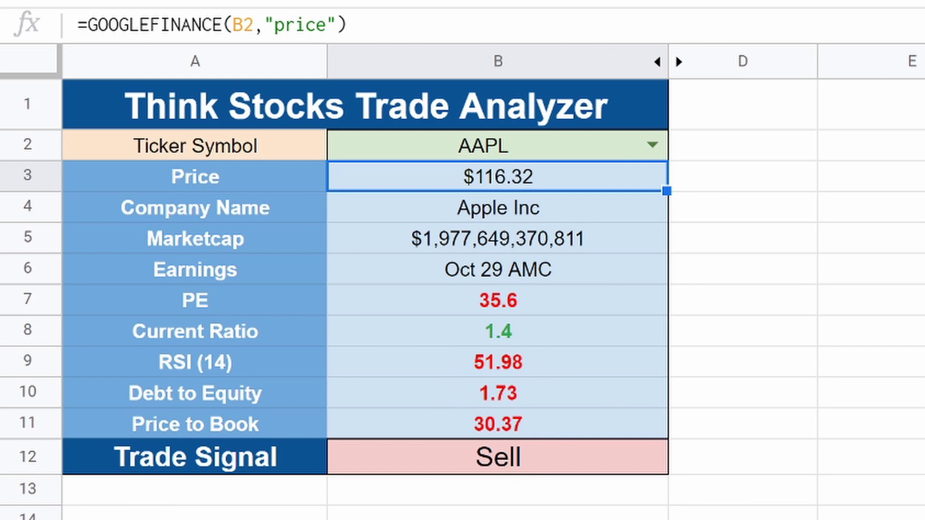
Change the analyzer's ticker symbol in cell B2 to TGT
left_click(474, 137)
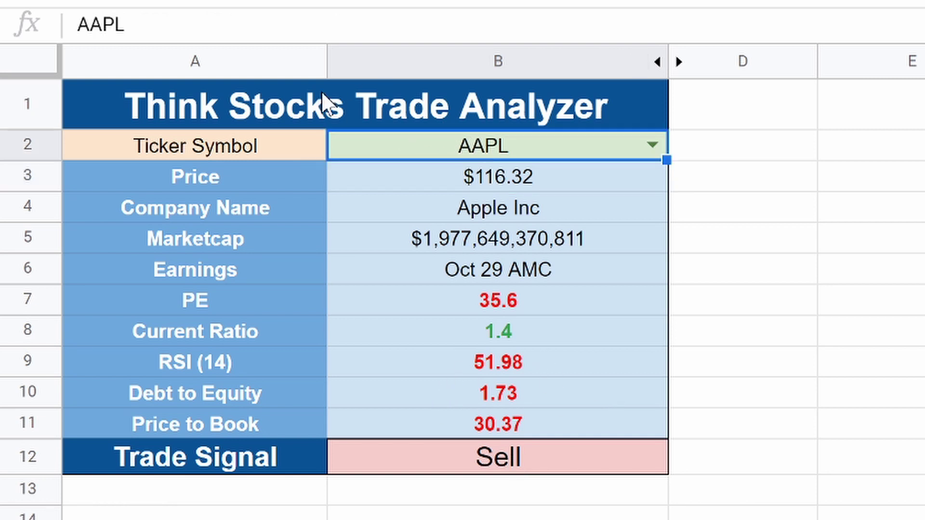
key("Return")
key("BackSpace")
key("BackSpace")
key("BackSpace")
key("BackSpace")
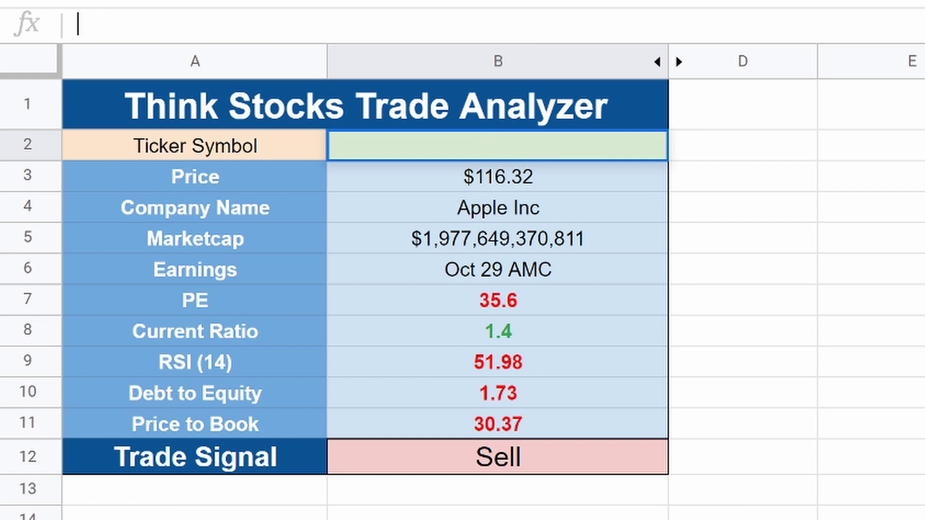
type("TGT")
key("Return")
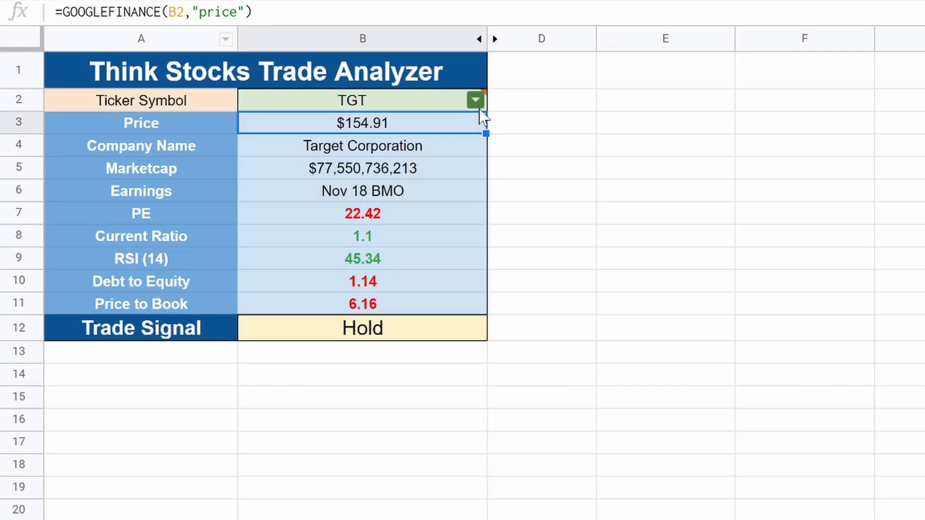
Pick PYPL from the list of ticker symbols in cell B2
mouse_move(657, 156)
left_click(476, 102)
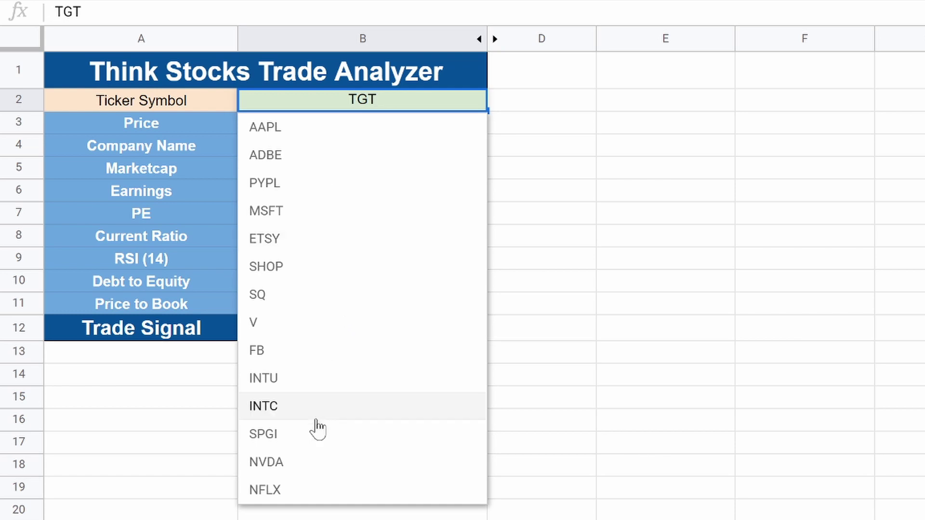
left_click(283, 190)
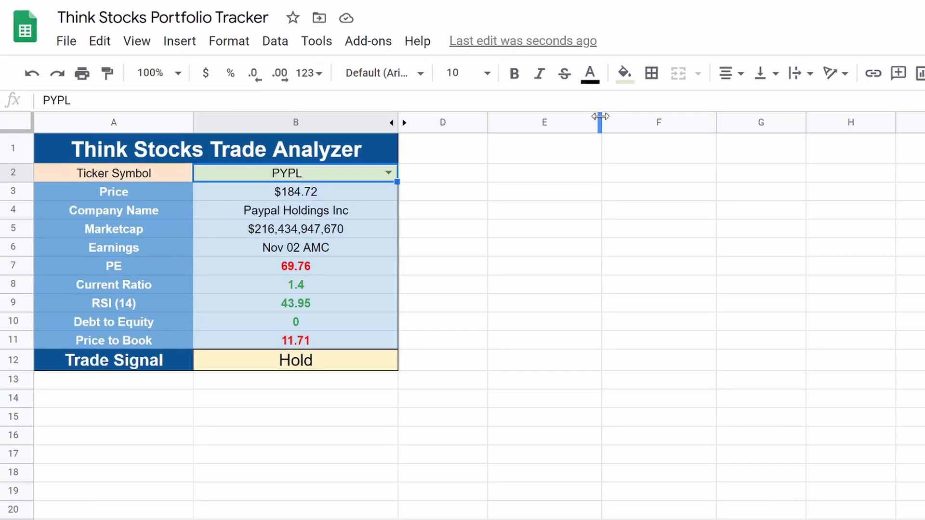
Widen the empty columns E and F to make room for a second analyzer table
left_click_drag(474, 95, 491, 94)
left_click_drag(624, 124, 626, 124)
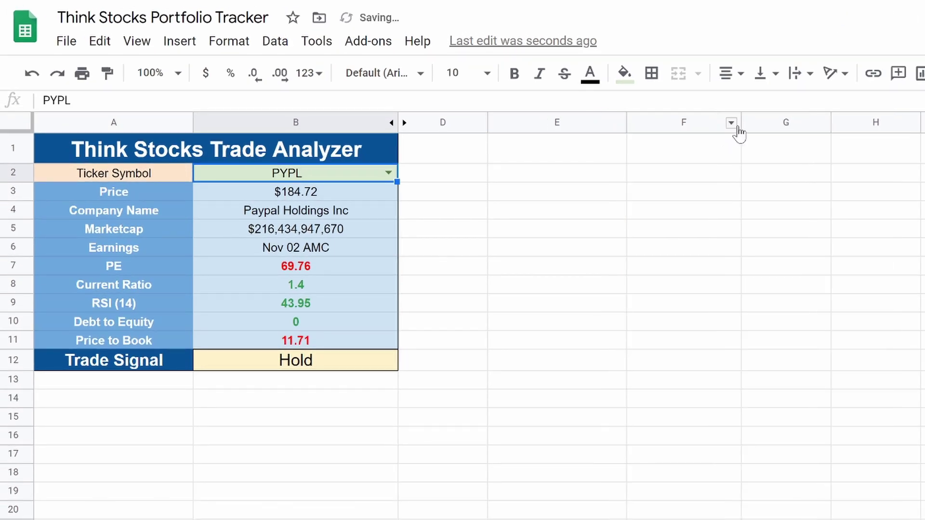
left_click_drag(738, 122, 769, 124)
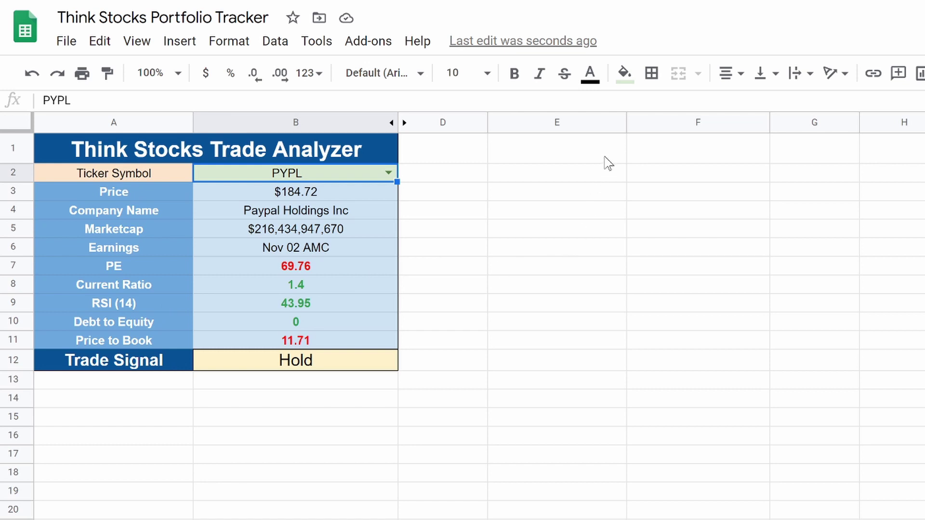
Merge cells E1:F1 and copy the "Think Stocks Trade Analyzer" title from the existing table into the merged cell
left_click_drag(605, 153, 652, 159)
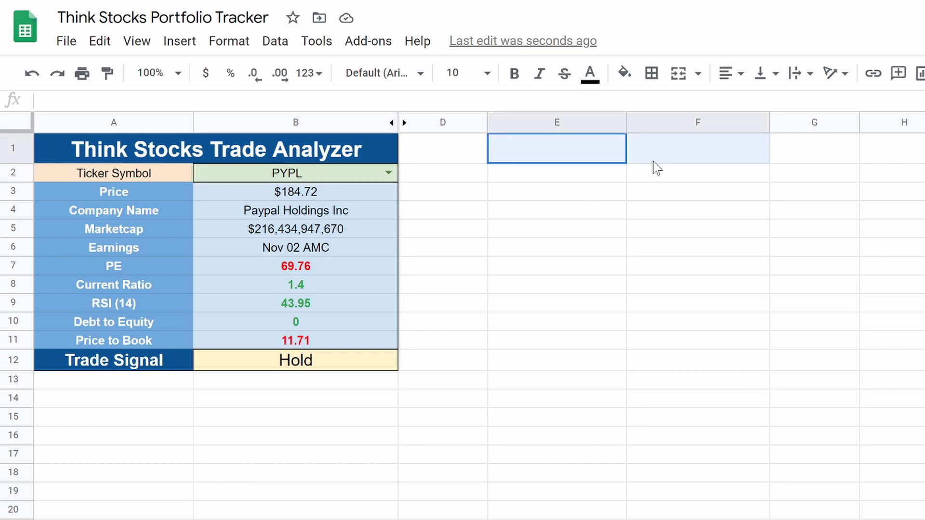
left_click(679, 74)
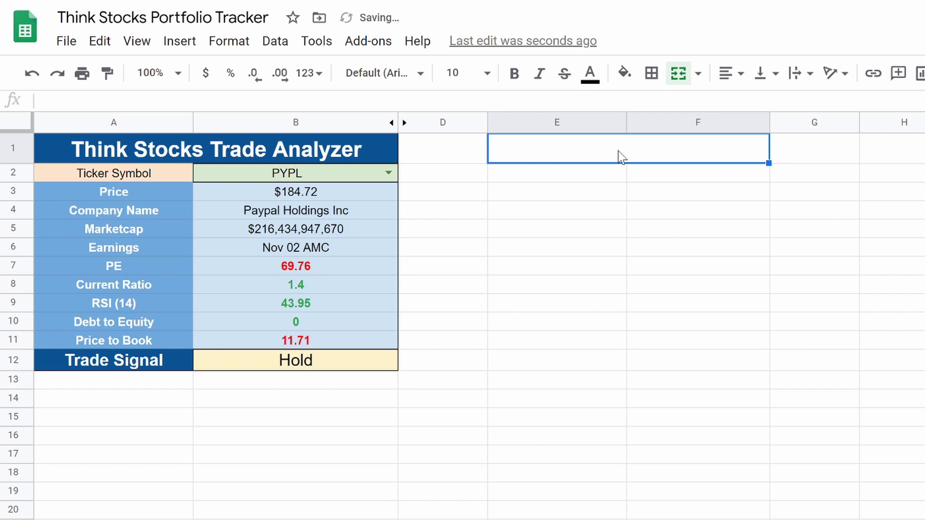
left_click(269, 150)
key("ctrl+c")
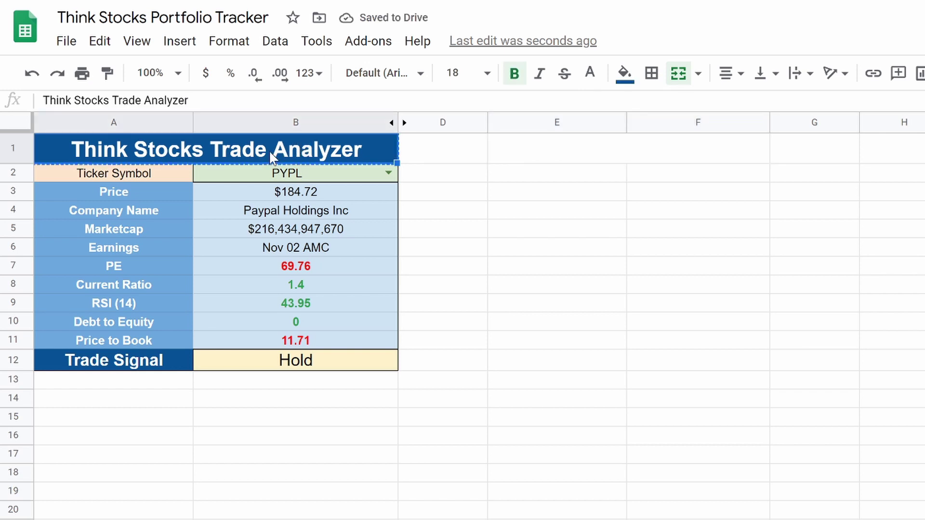
left_click(528, 149)
key("ctrl+v")
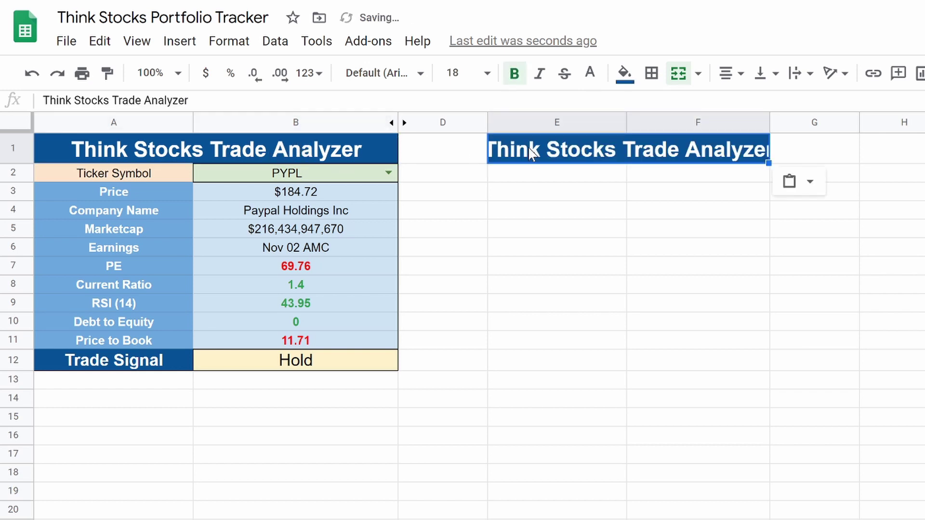
Widen column F further so the copied title fits completely in the merged header cell
left_click(769, 124)
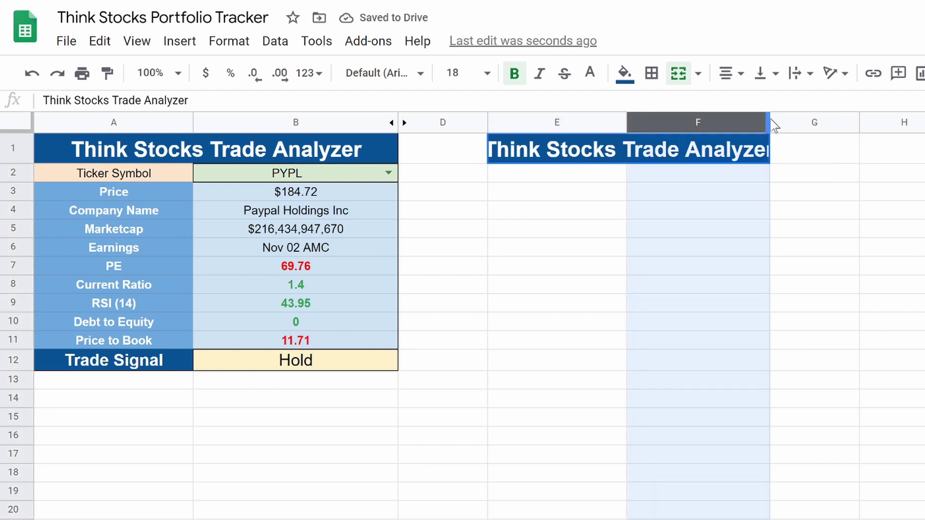
left_click_drag(769, 124, 800, 124)
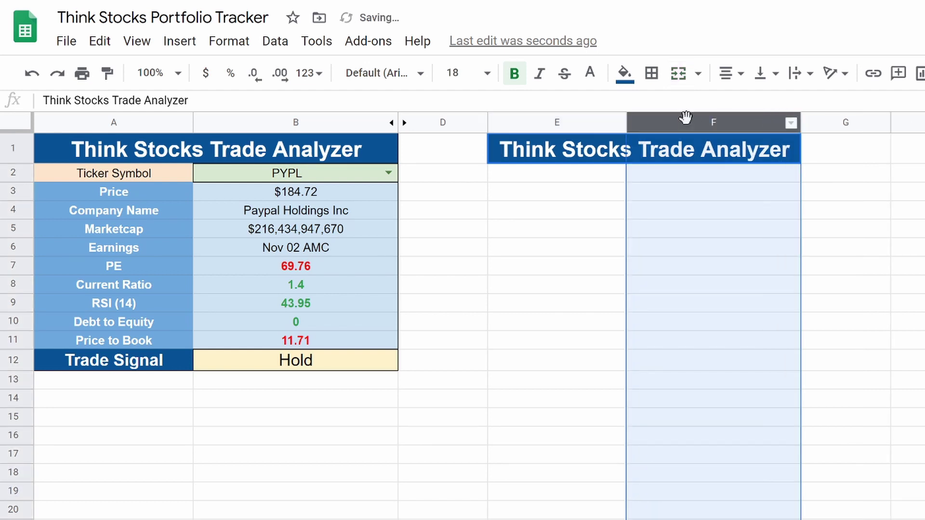
left_click(601, 216)
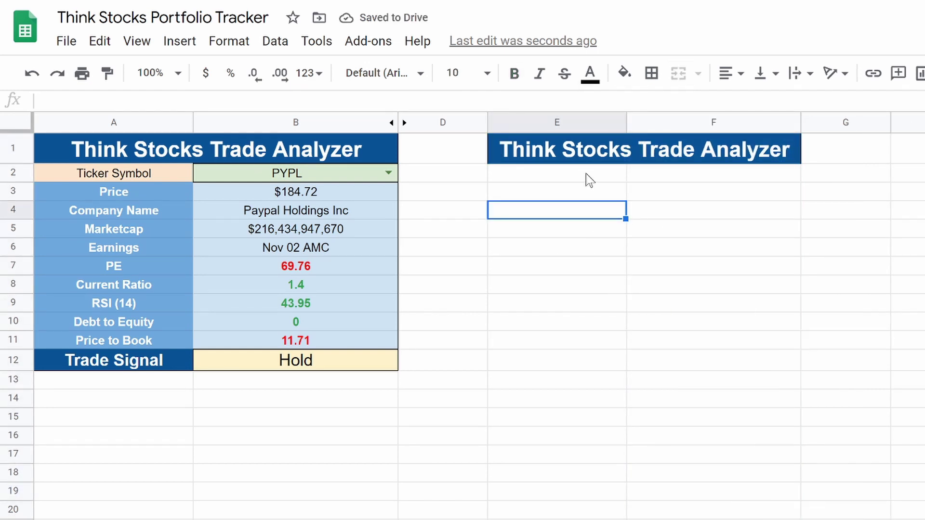
Enter the row label "Ticker Symbol" in cell E2, directly below the new title
left_click(586, 173)
type("Tick")
type("er S")
type("ymp")
key("BackSpace")
type("b")
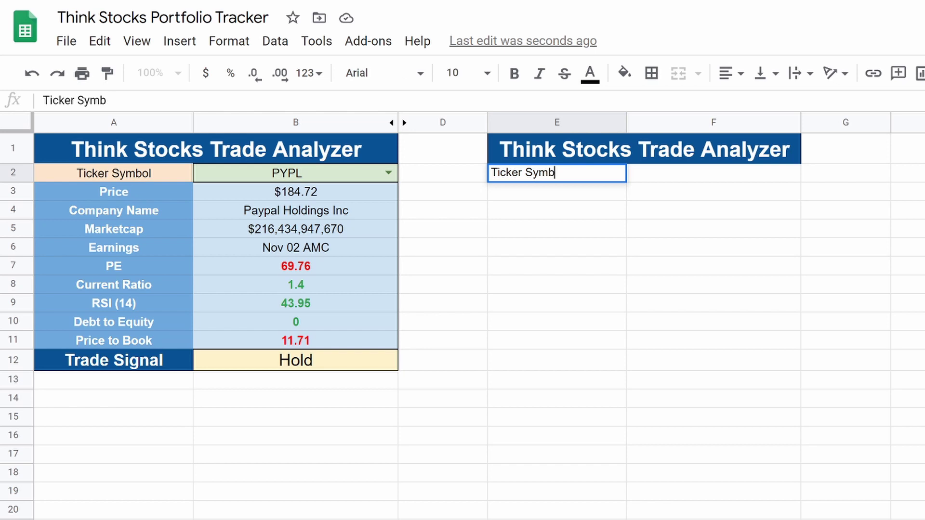
type("lol")
key("Tab")
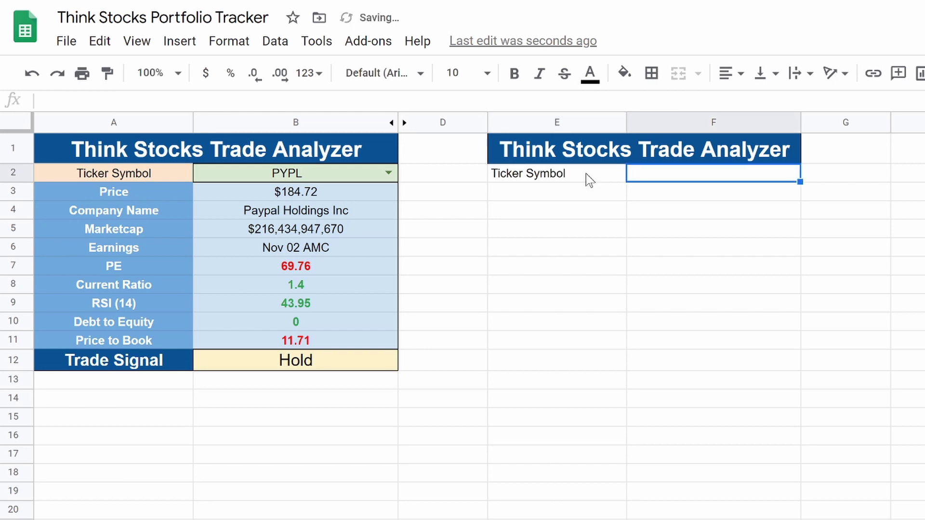
Enter the labels "Price" in cell E3 and "Company Name" in cell E4
key("Return")
type("Price")
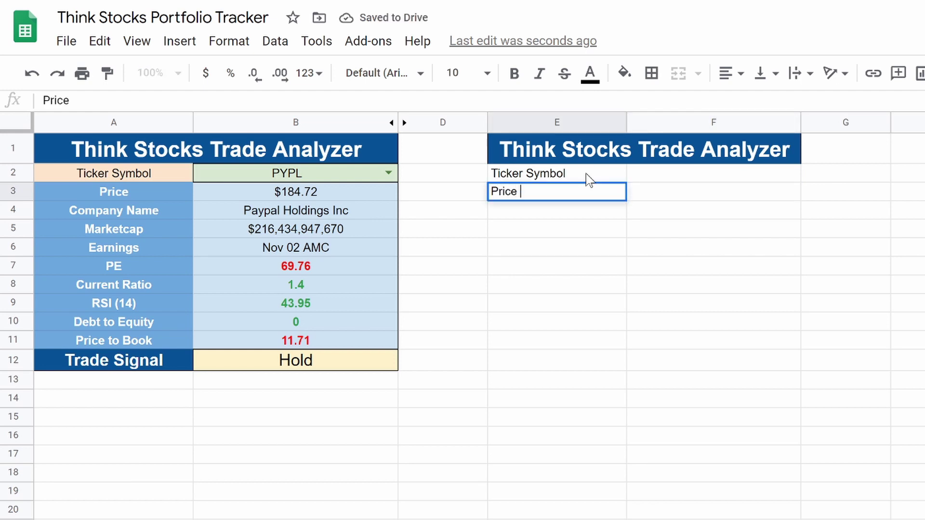
key("Return")
type("Co")
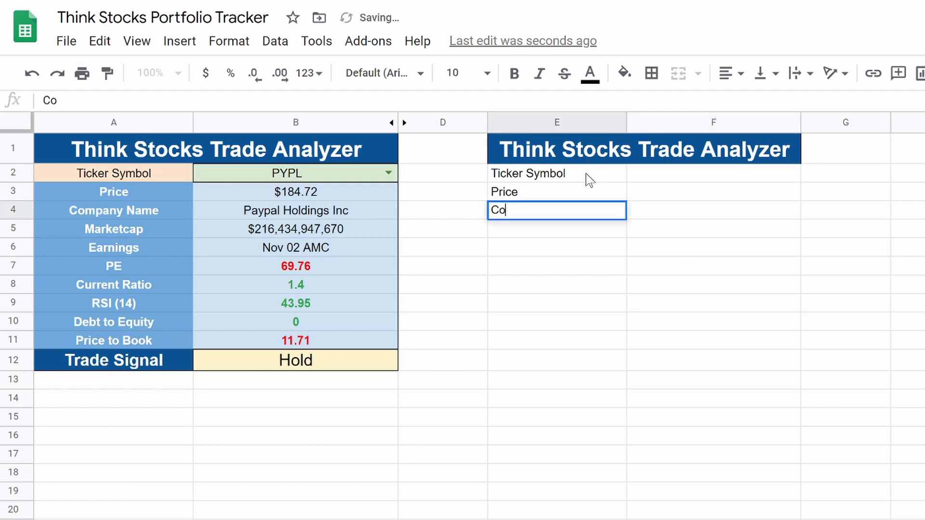
type("mpany Name")
key("Return")
Enter the labels "Marketcap" in cell E5 and "Earnings" in cell E6
type("M")
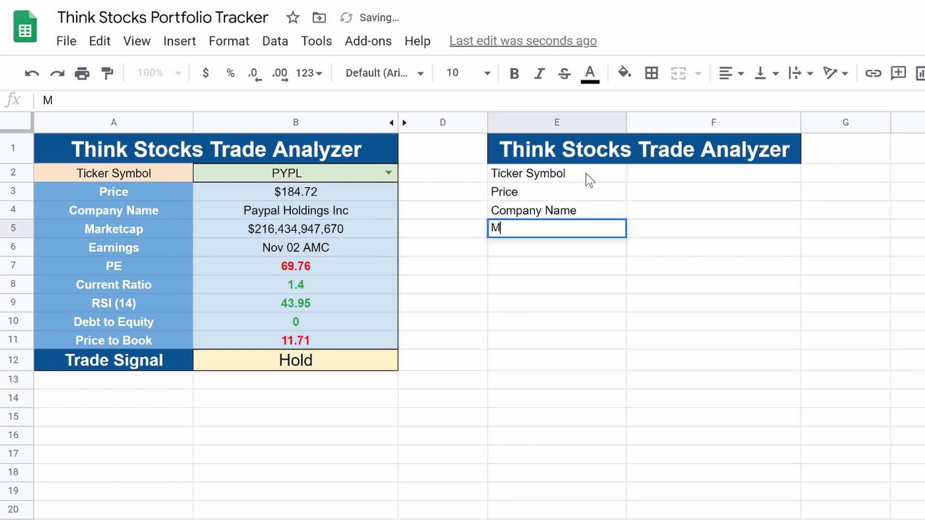
type("arket C")
key("BackSpace")
type("cap")
key("Return")
type("Earnings")
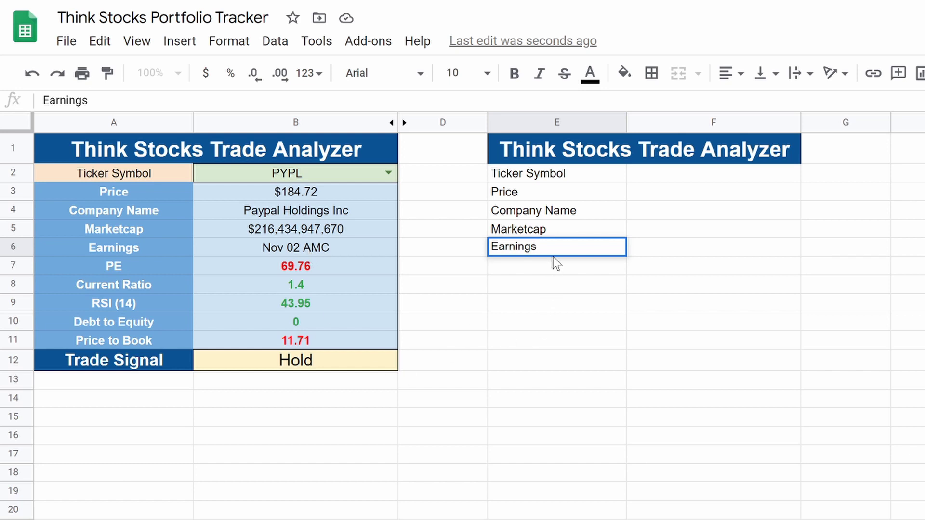
Fill cells E7 to E9 with the labels "PE", "Current Ratio" and "RSI (14)"
left_click(539, 270)
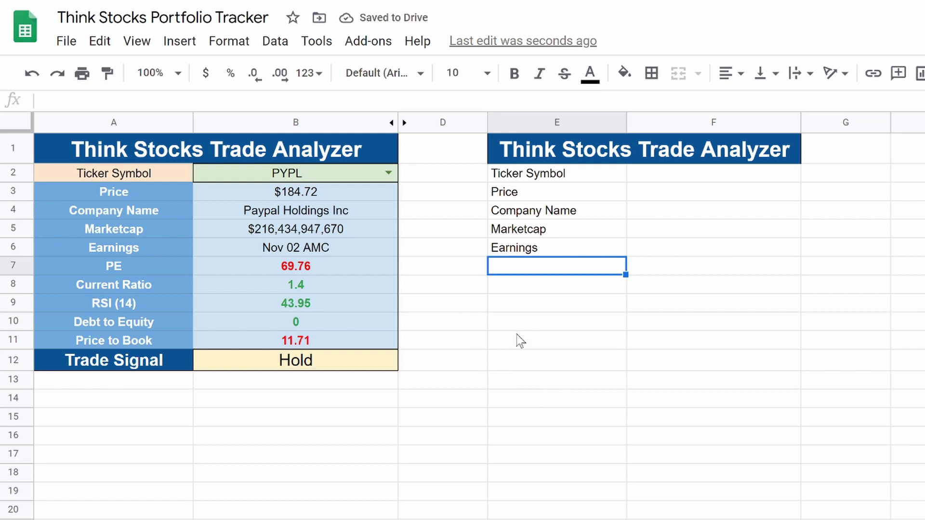
type("PE")
key("Return")
type("Curren")
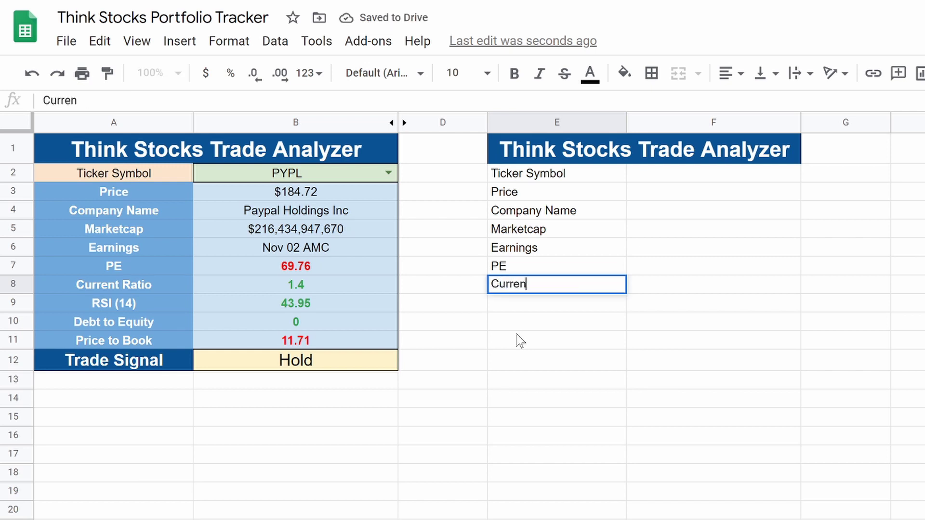
type("t Ratio")
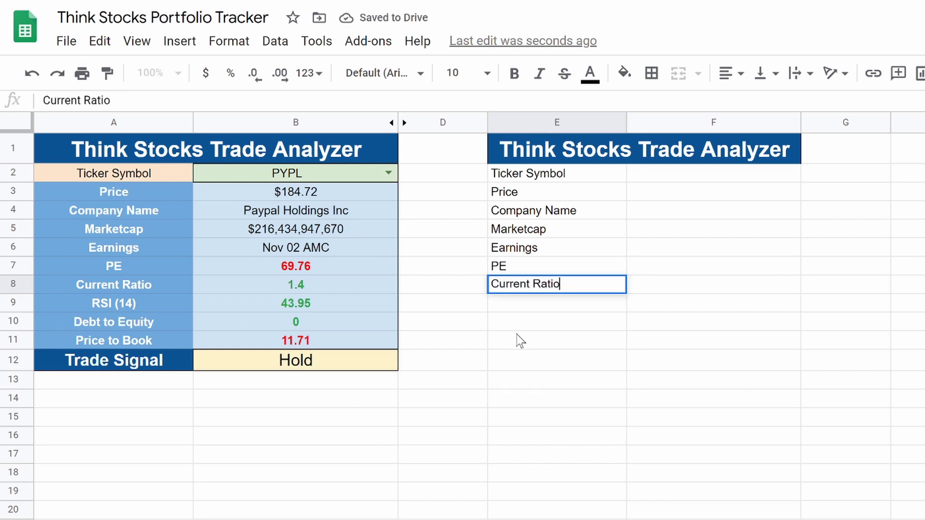
key("Return")
type("RSI ")
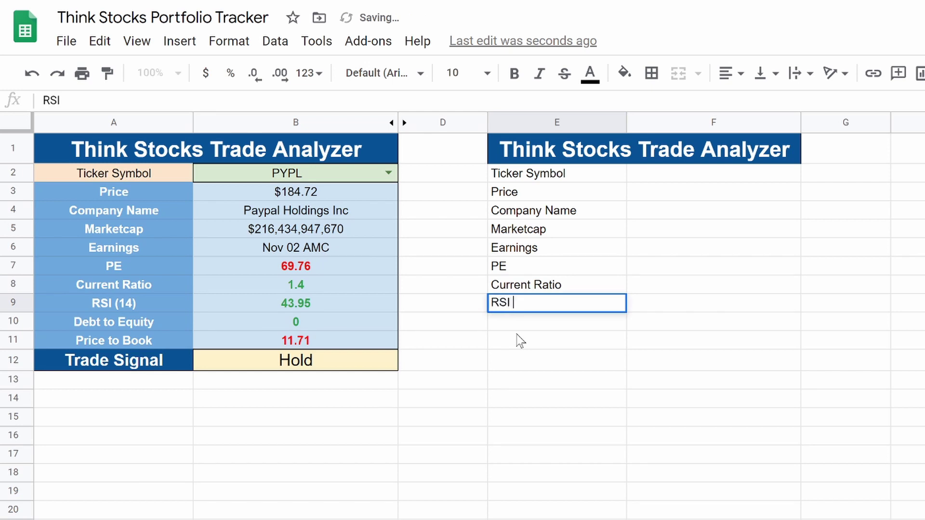
type("(14)")
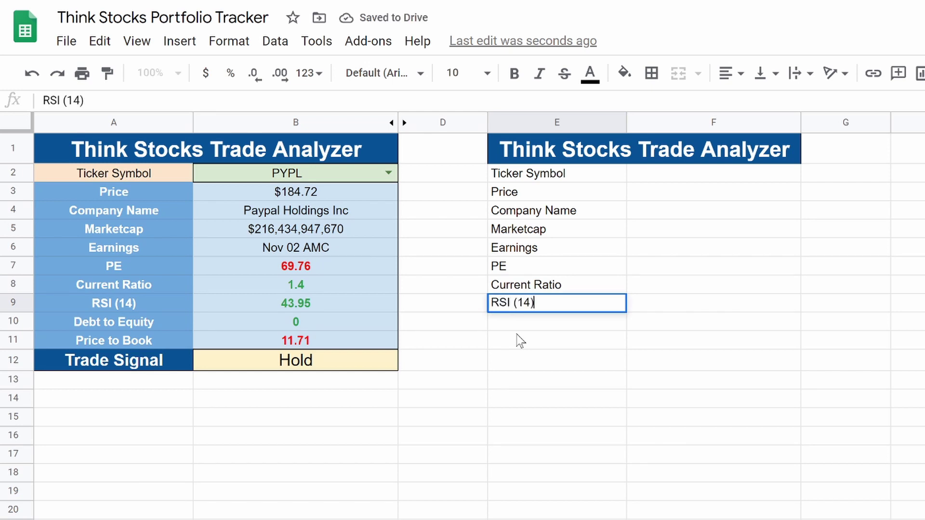
key("Return")
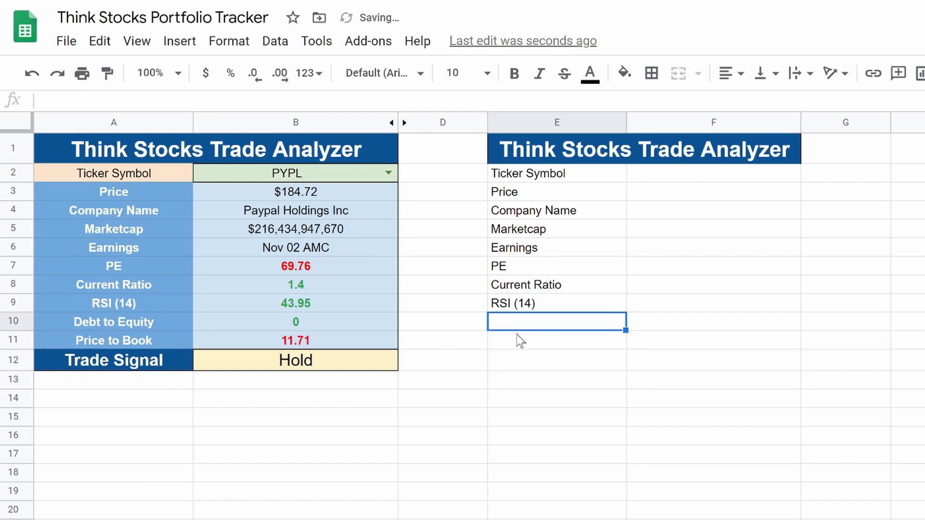
Fill cells E10 to E12 with the labels "Debt to Equity", "Price to Book" and "Trade Signal"
type("Deb")
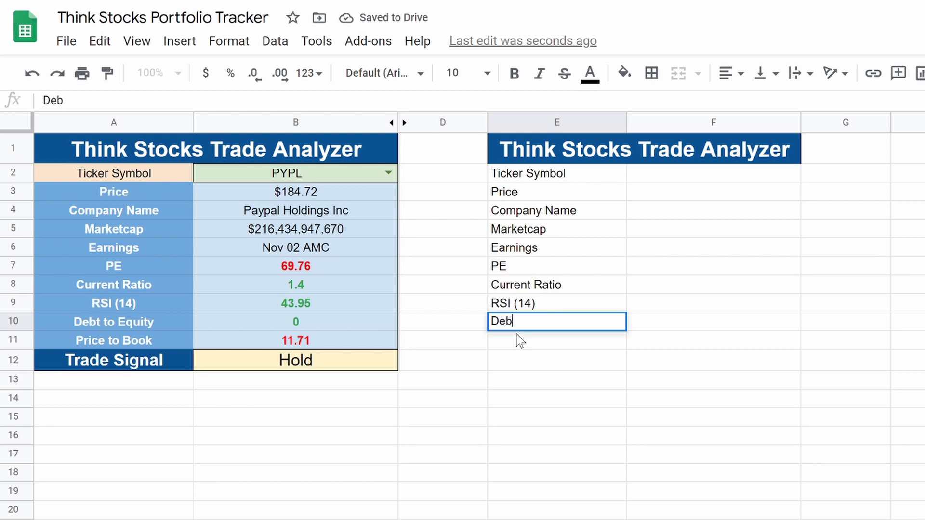
type("t to Eq")
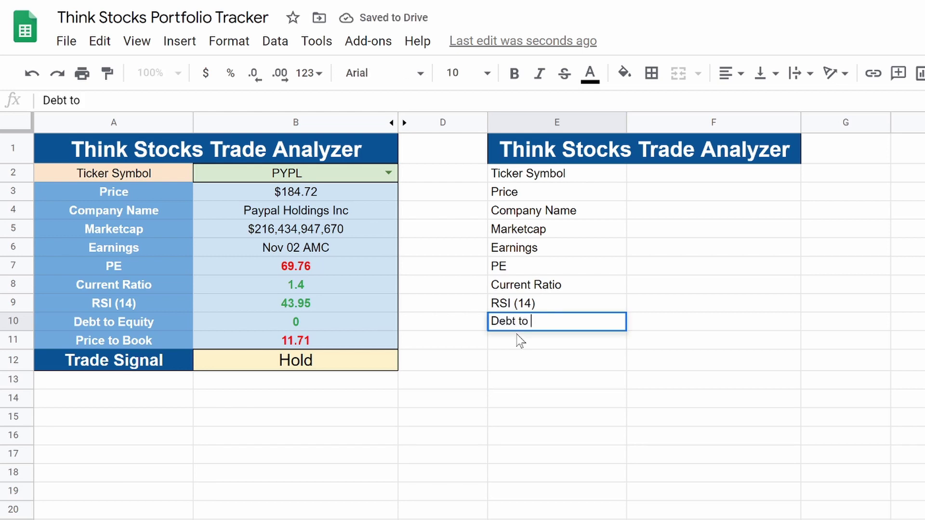
type("y")
key("Return")
type("Pr")
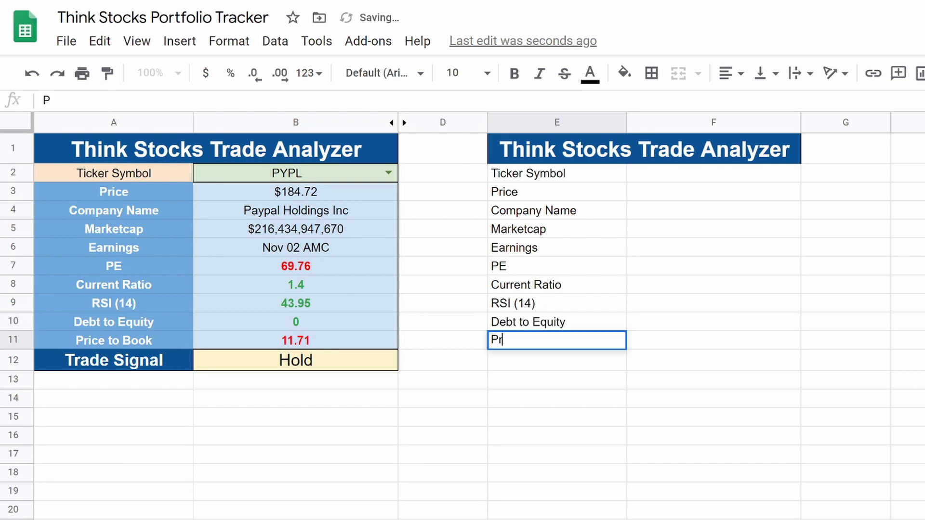
type("ice to Book")
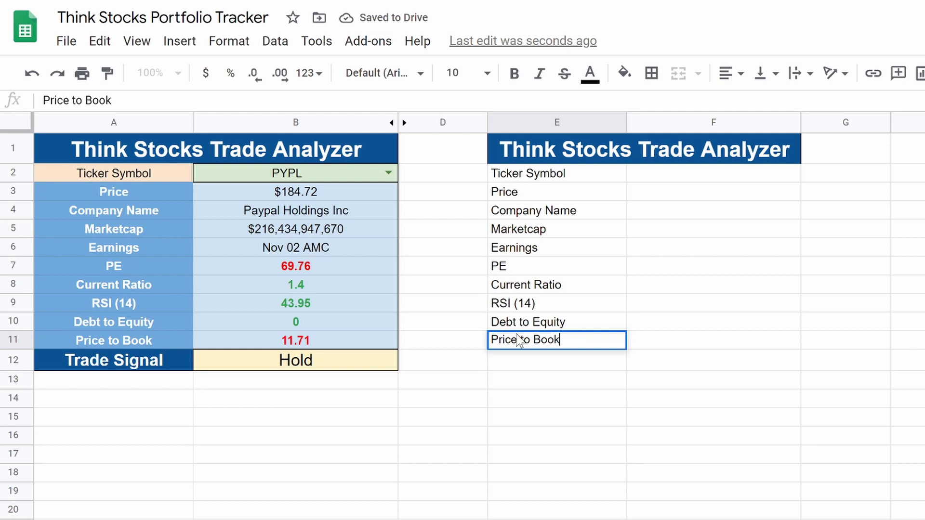
key("Return")
type("Tr")
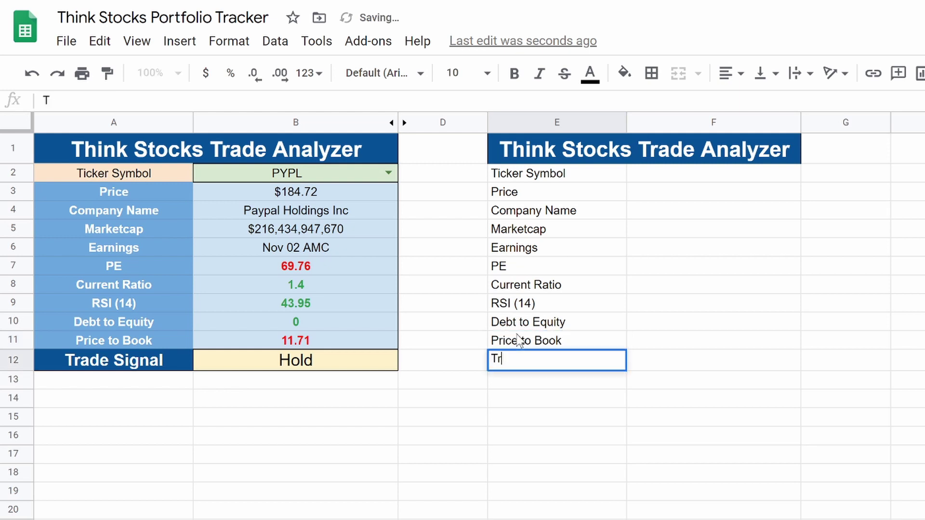
type("ade Sign")
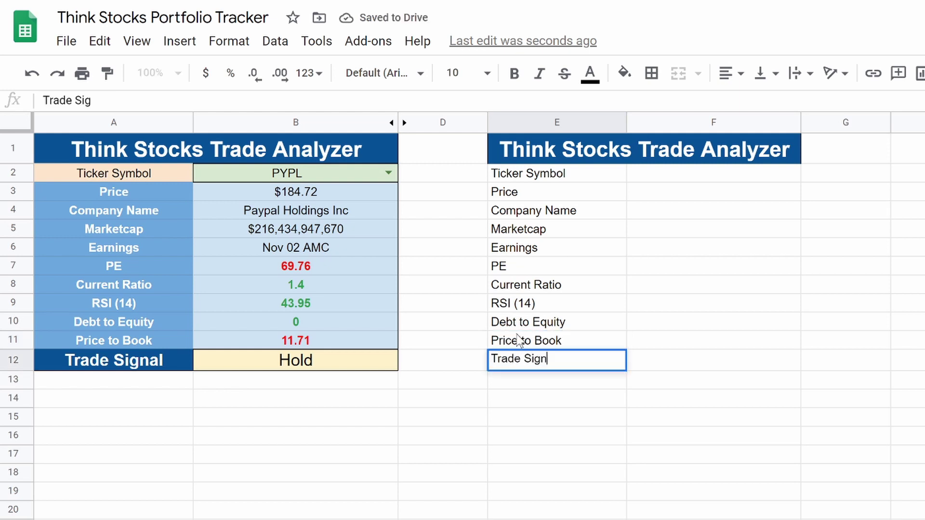
type("al")
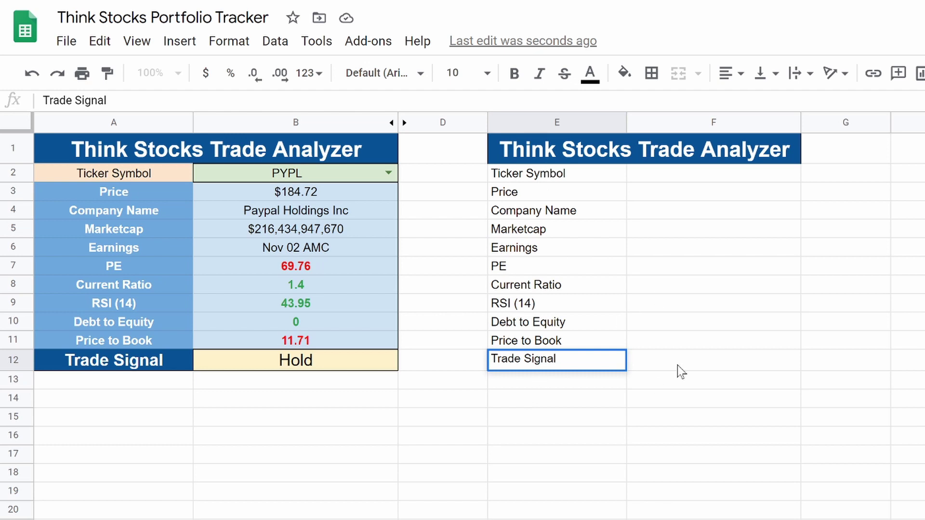
Enter the formula =GOOGLEFINANCE(F2,"price") in cell F3 beside the Price label
left_click(702, 286)
left_click(651, 177)
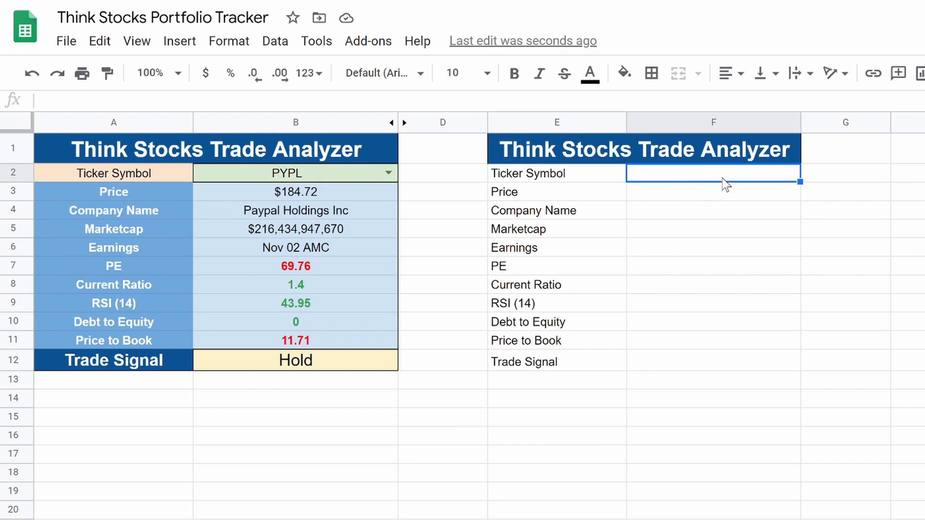
left_click(707, 197)
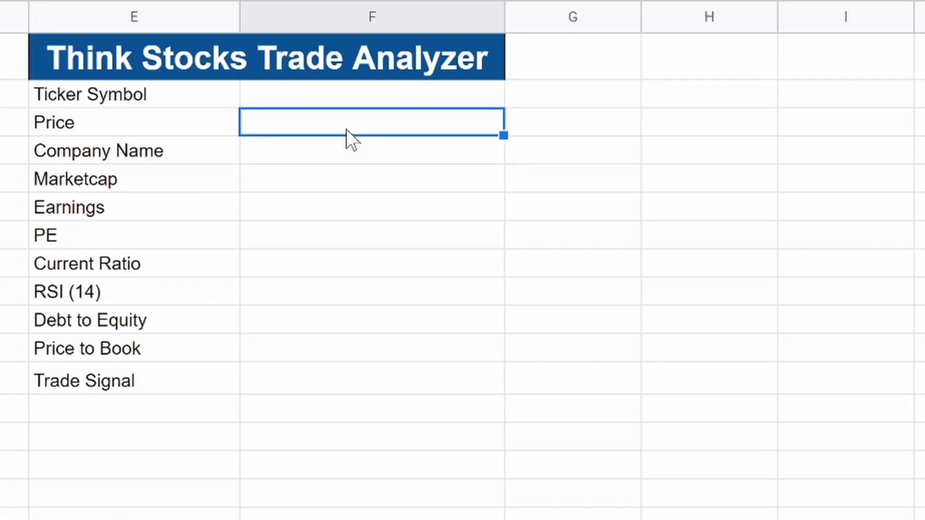
type("=goo")
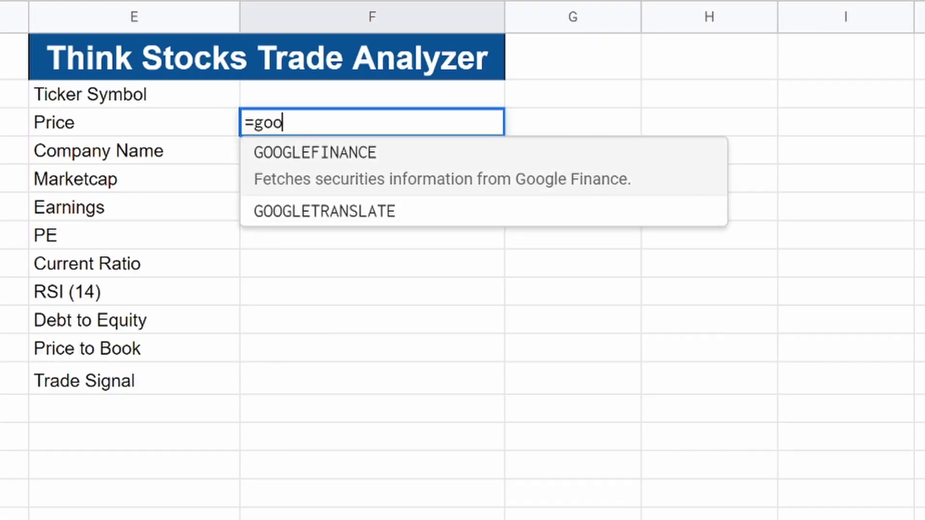
left_click(316, 175)
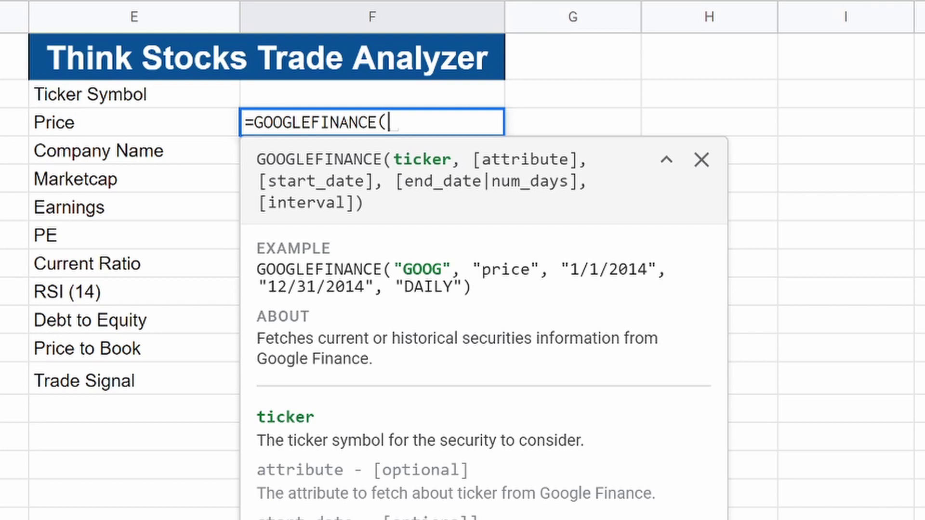
left_click(350, 87)
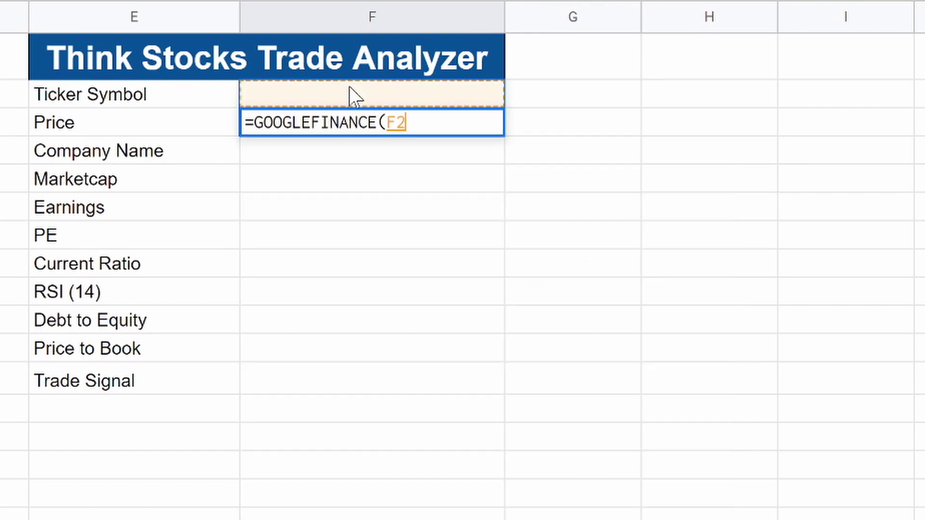
type(",")
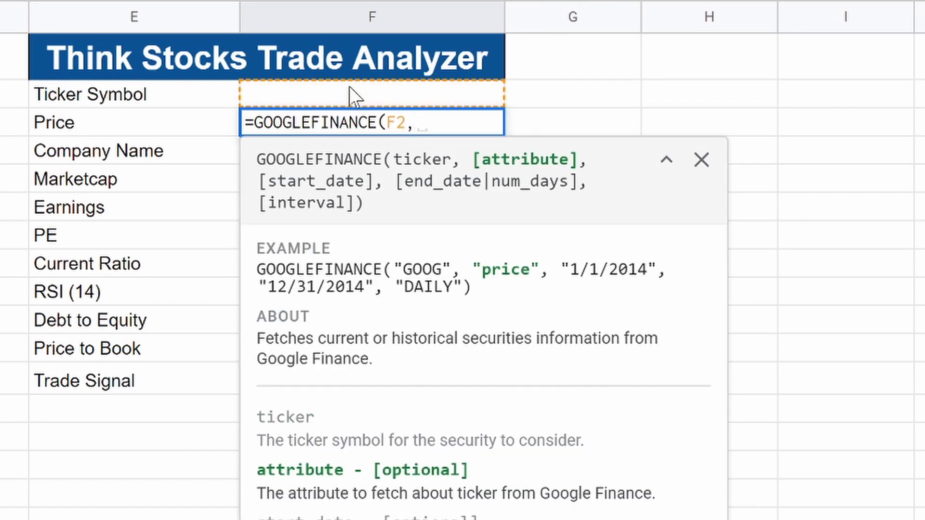
type("\"price\"")
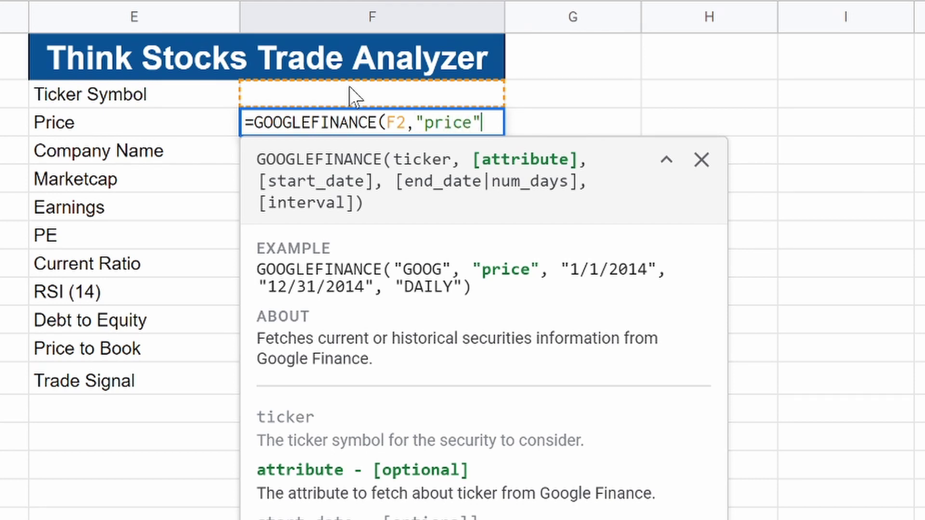
type(")")
key("Return")
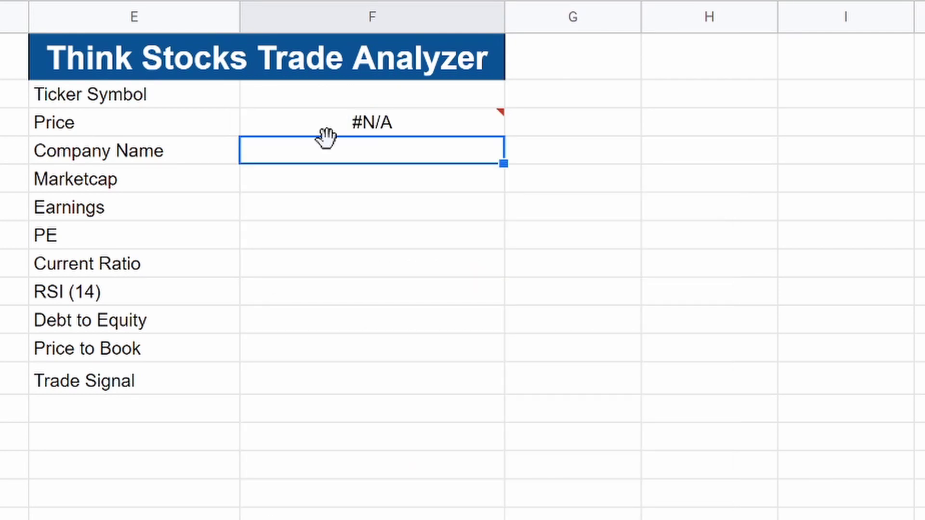
Enter the ticker PYPL in cell F2 and format the price in cell F3 as currency
left_click(343, 97)
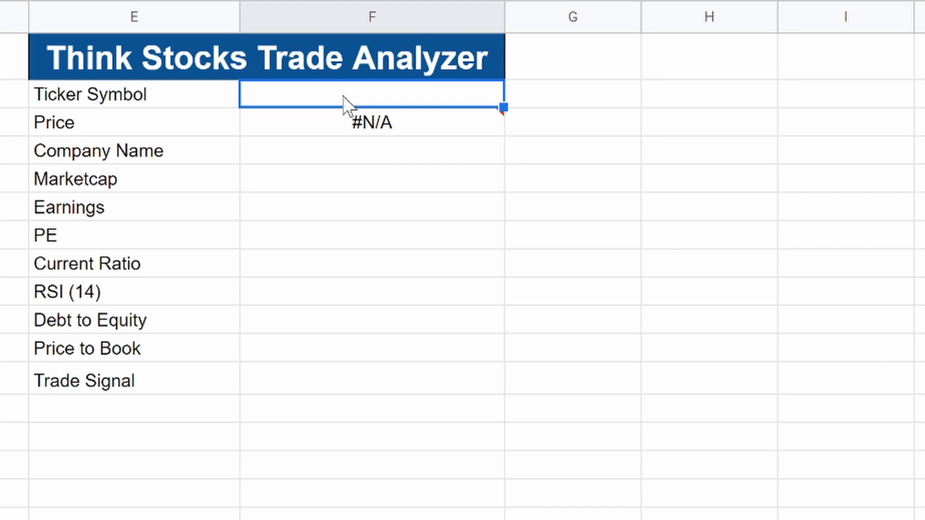
type("PYPL")
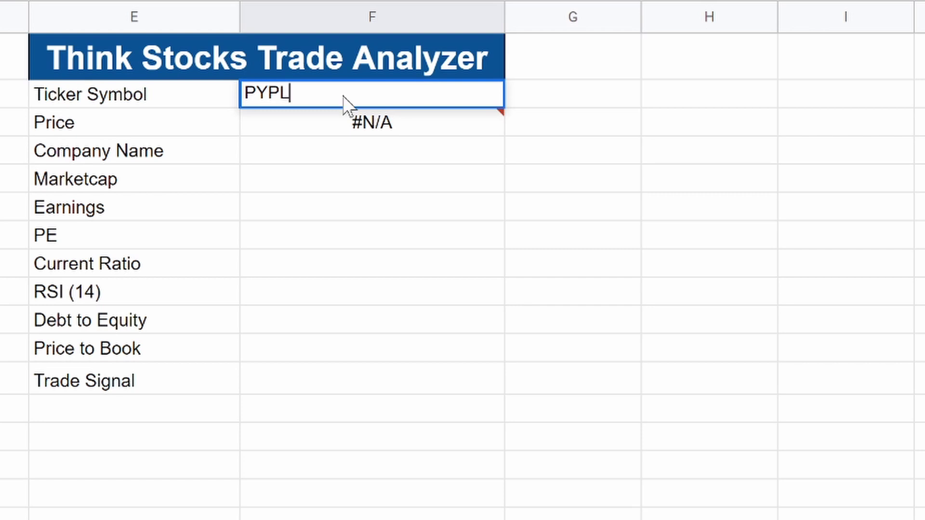
key("Return")
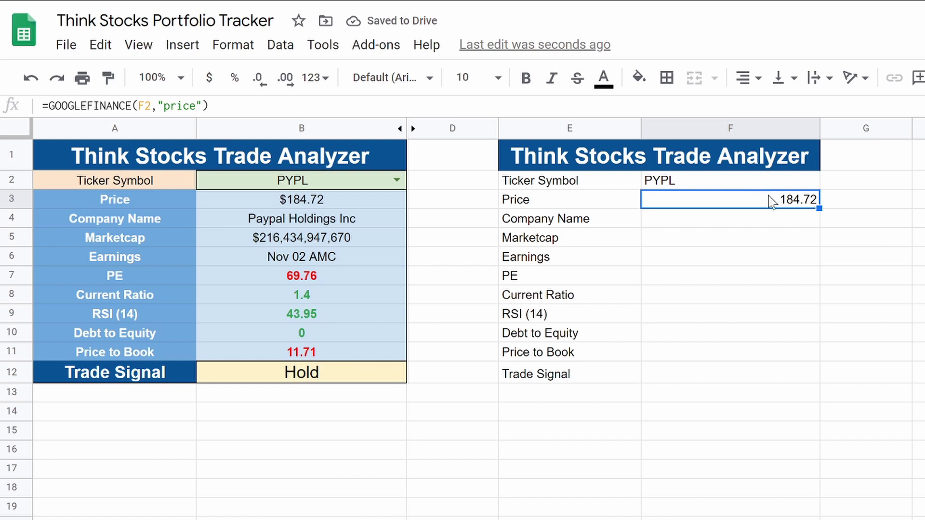
left_click(209, 78)
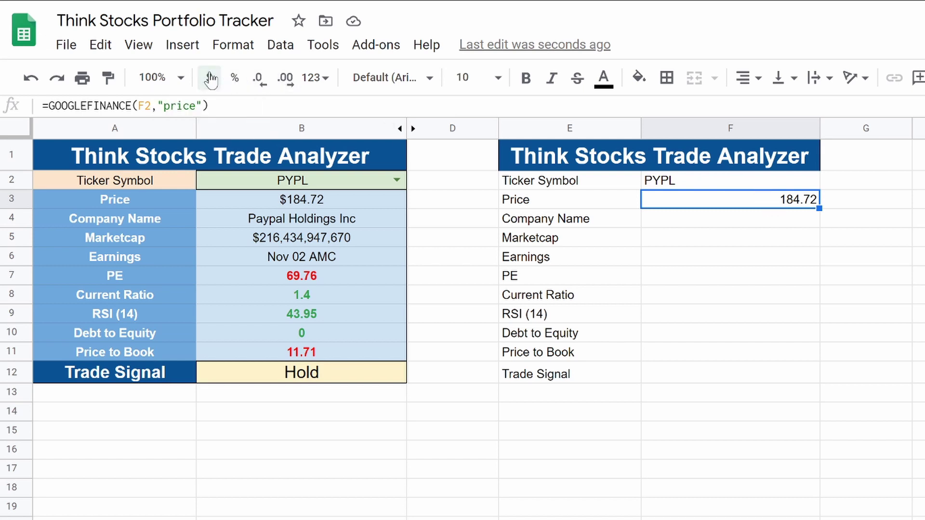
Center the contents of columns F and E horizontally
left_click(713, 129)
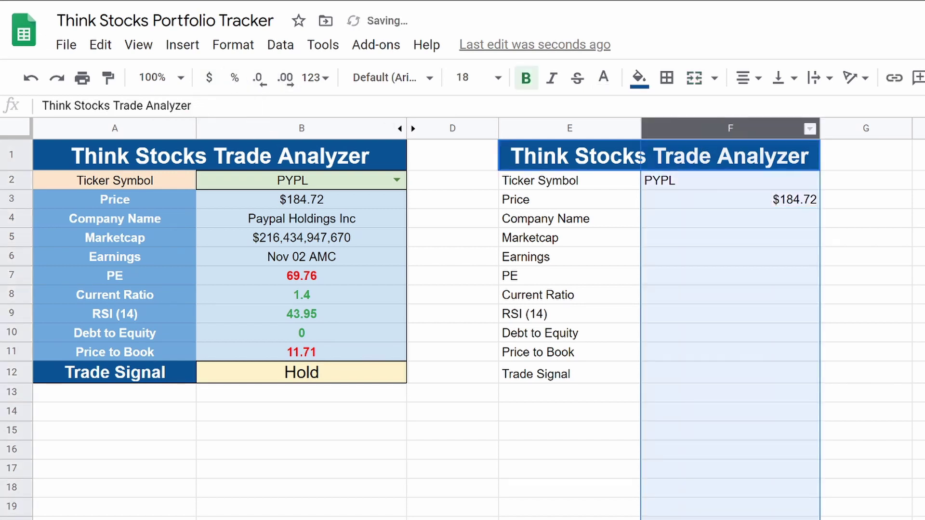
left_click(745, 80)
left_click(768, 107)
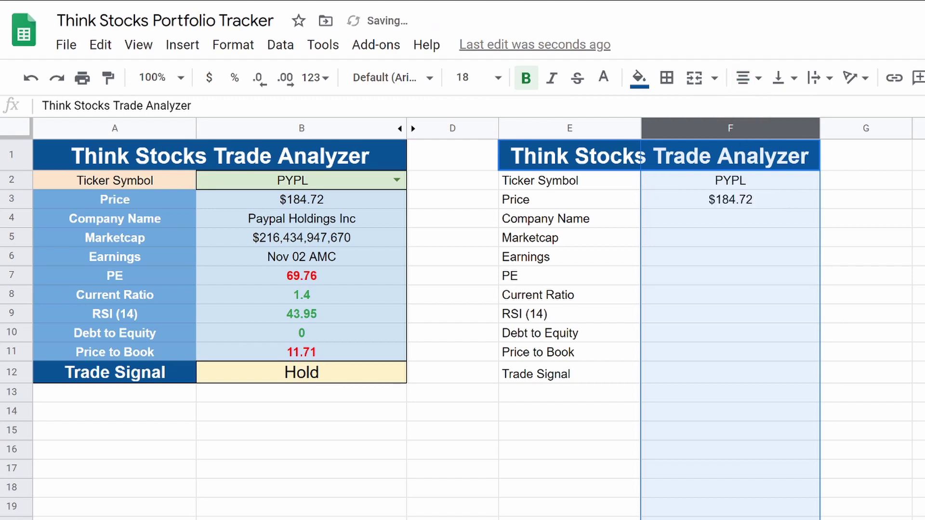
left_click(569, 137)
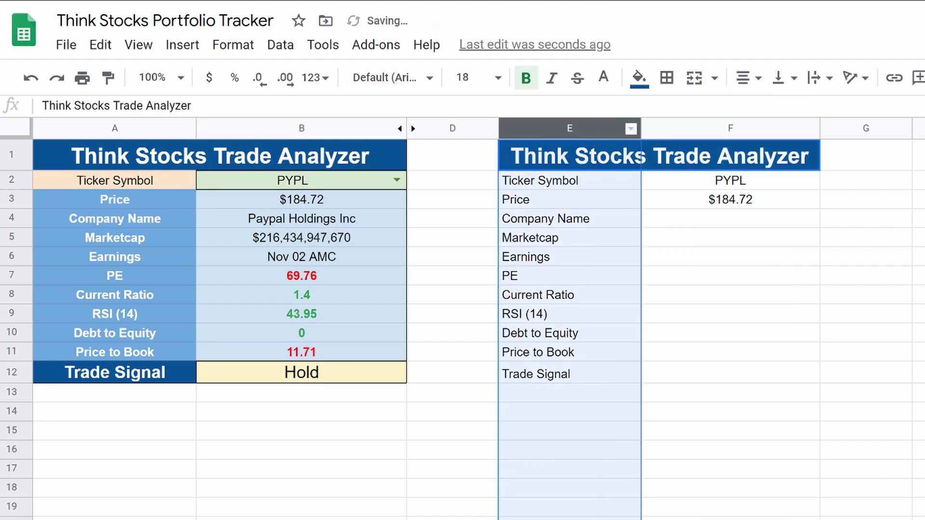
left_click(746, 79)
left_click(768, 108)
left_click(740, 283)
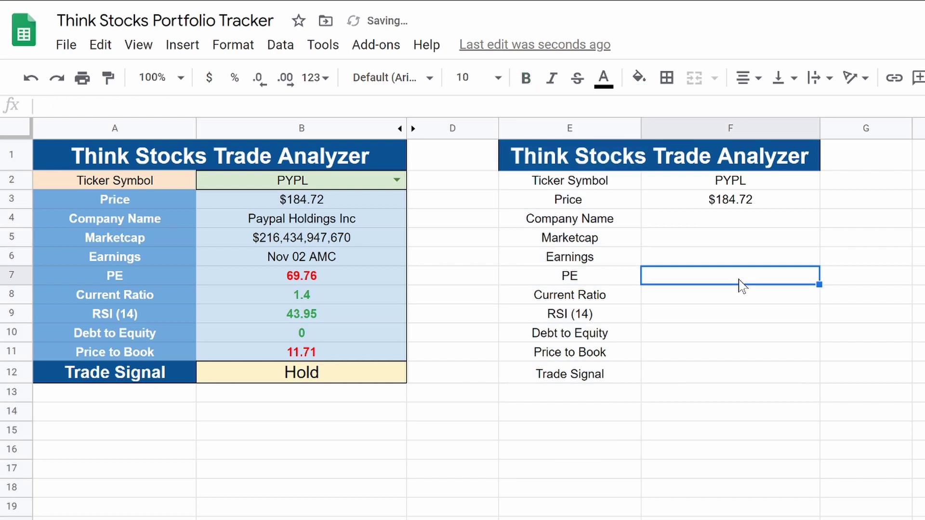
Enter the formula =GOOGLEFINANCE(F2,"name") in cell F4 beside the Company Name label
left_click(741, 227)
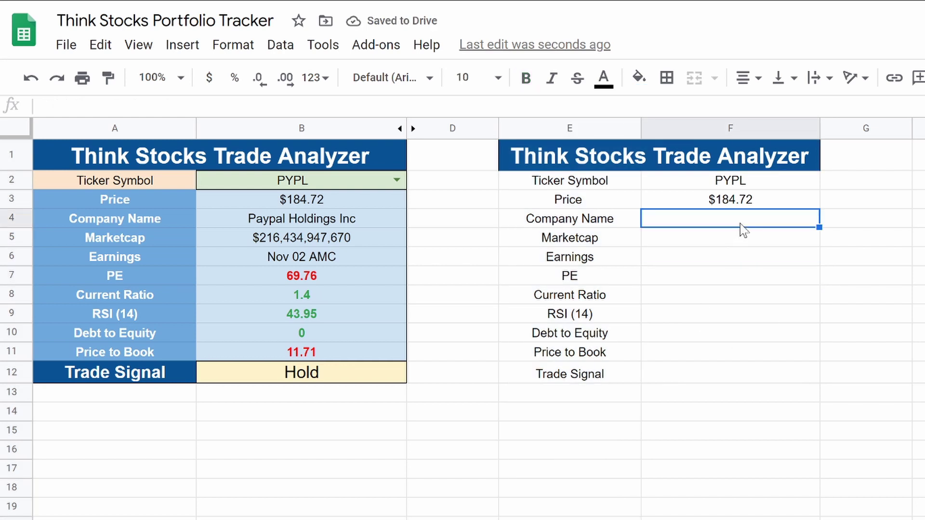
type("=goo")
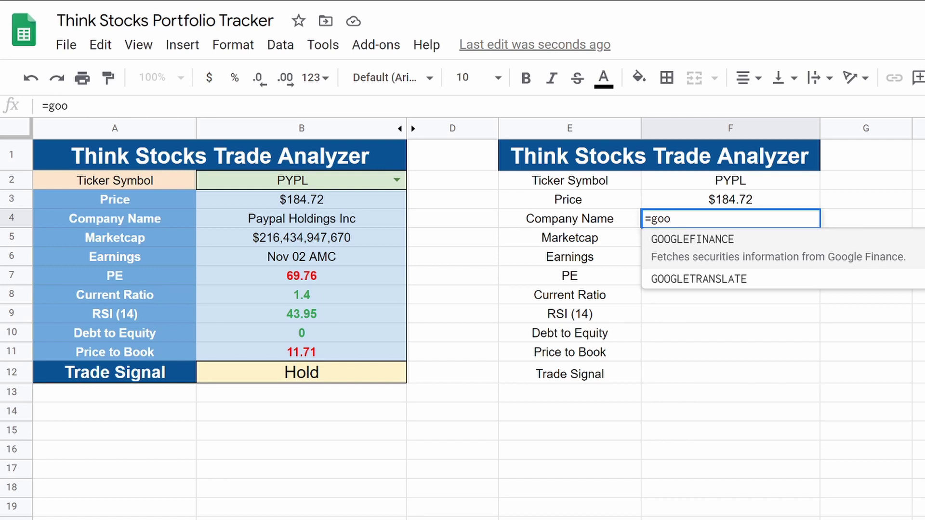
left_click(726, 255)
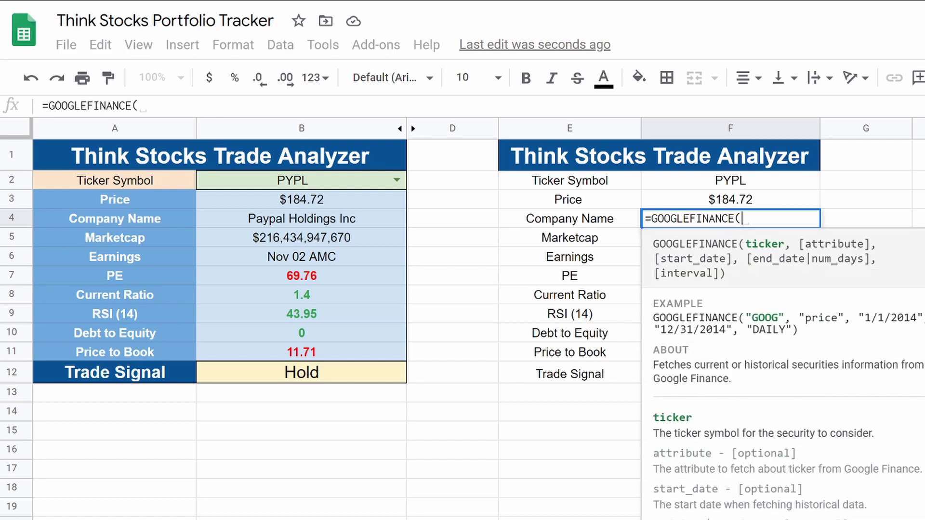
left_click(732, 182)
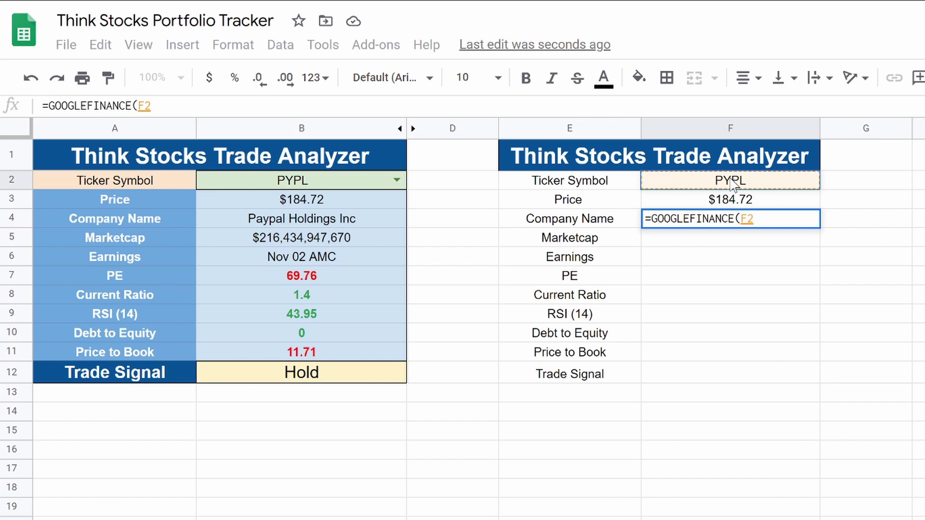
type(",")
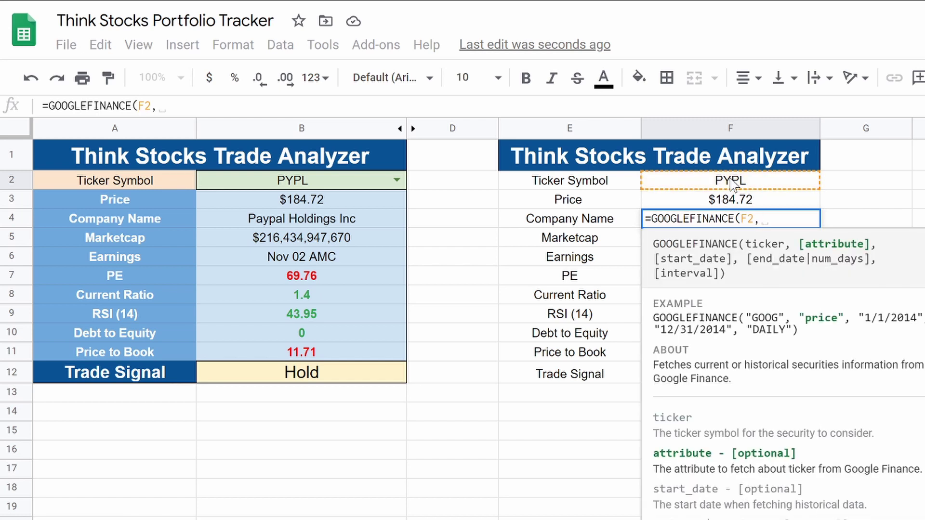
key("BackSpace")
type("\"name")
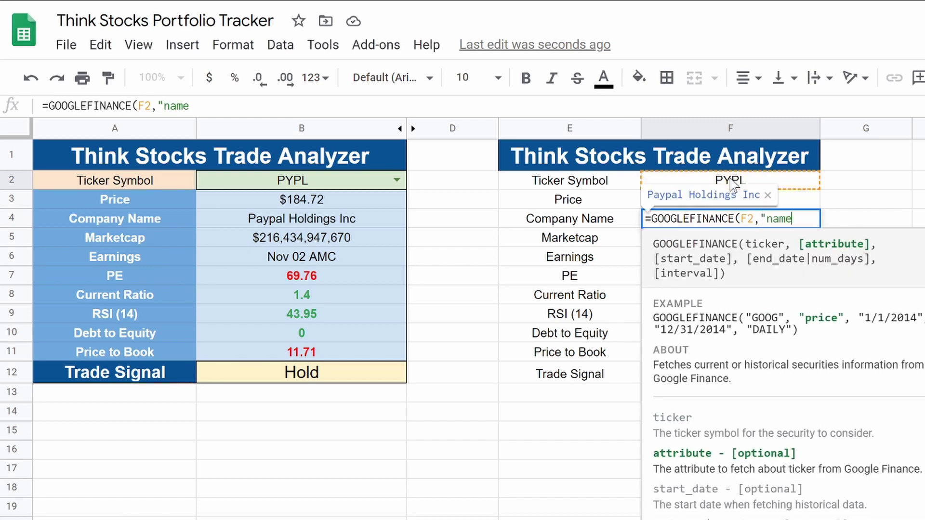
type("\")")
key("Return")
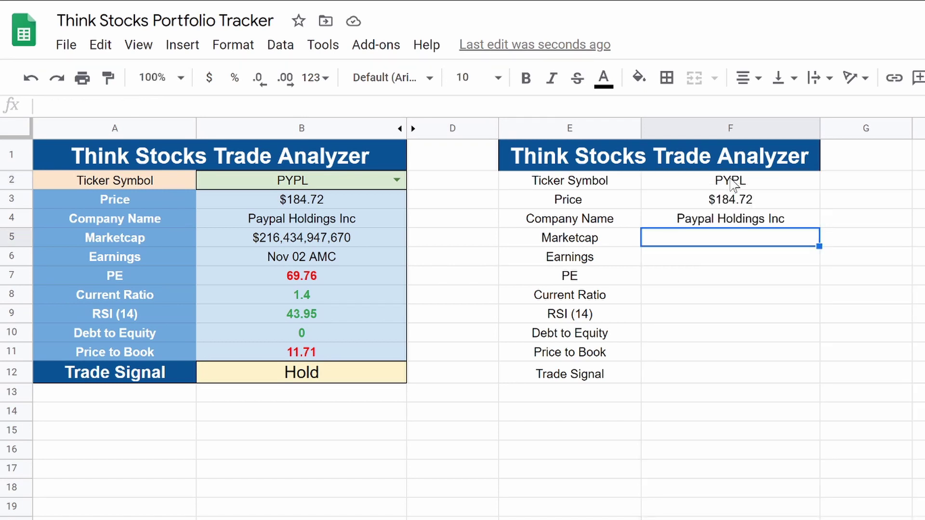
Enter the formula =GOOGLEFINANCE(F2,"marketcap") in cell F5 beside the Marketcap label
type("=")
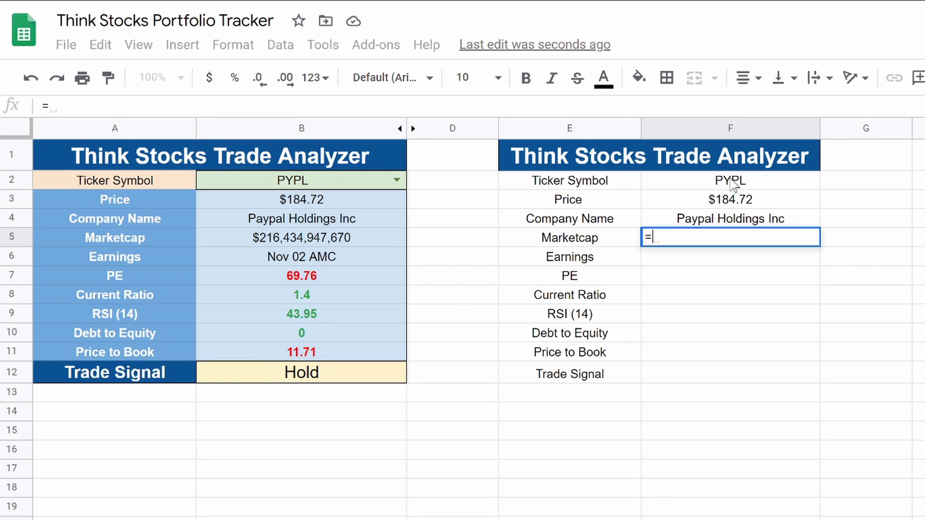
type("goo")
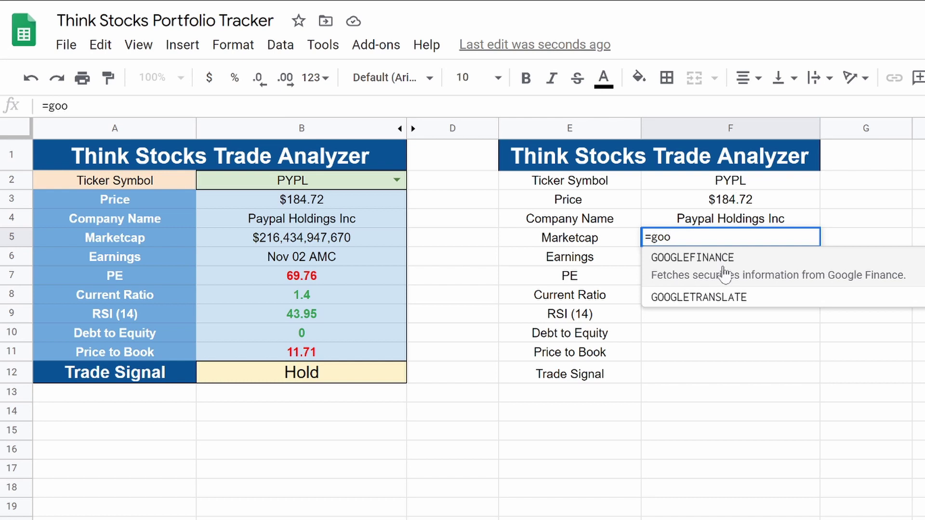
key("Tab")
left_click(744, 187)
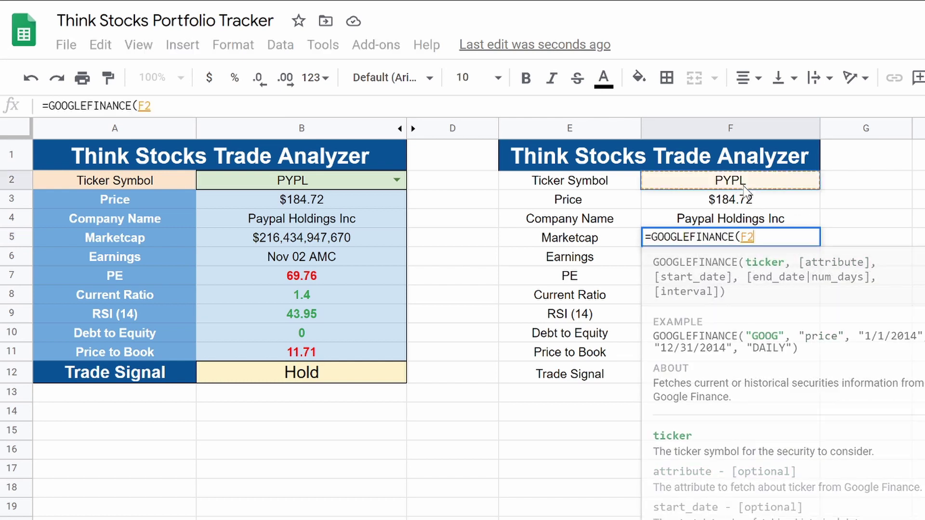
type(",")
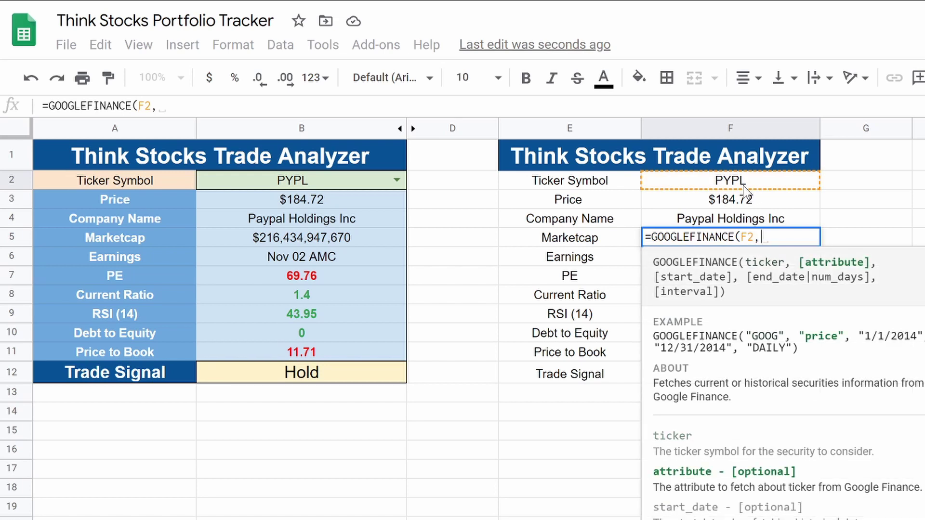
type("\"")
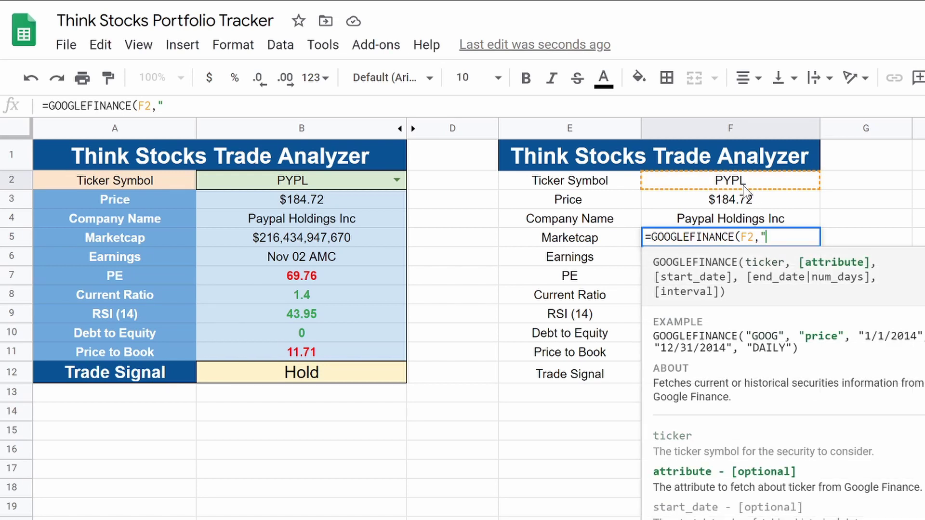
type("marketcsp")
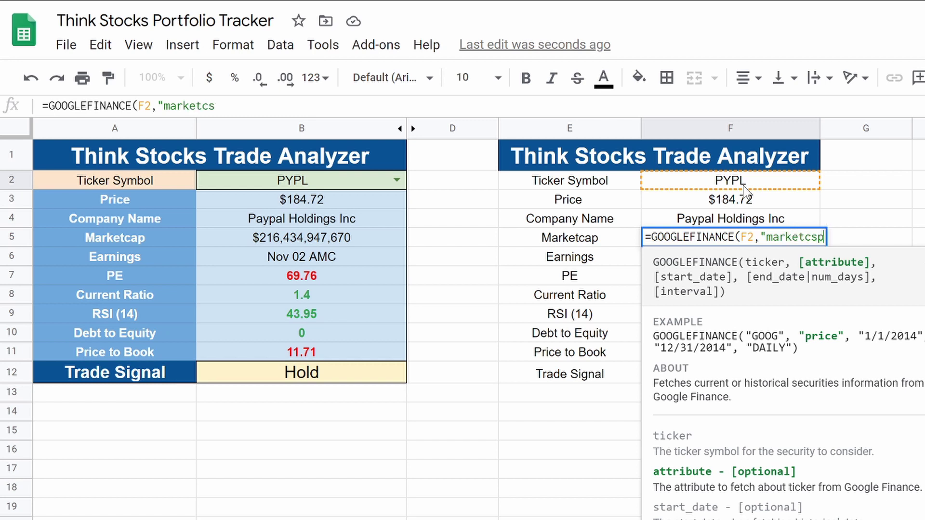
key("BackSpace")
type("ap\"")
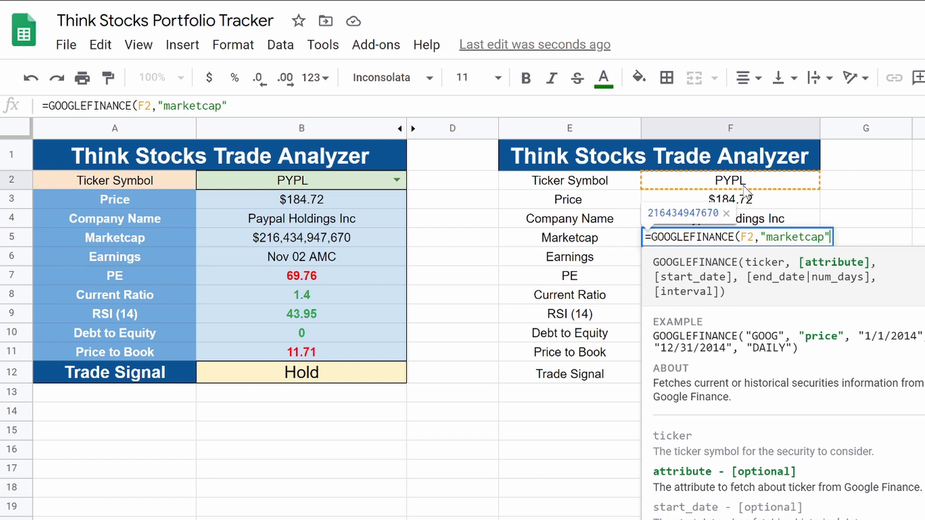
type(")")
key("Return")
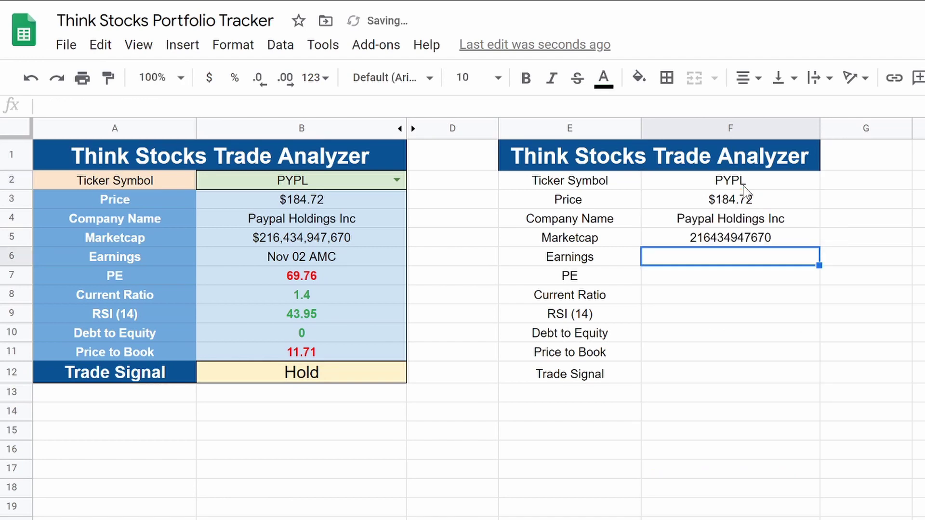
Format the market cap in cell F5 as currency with no decimal places
left_click(704, 237)
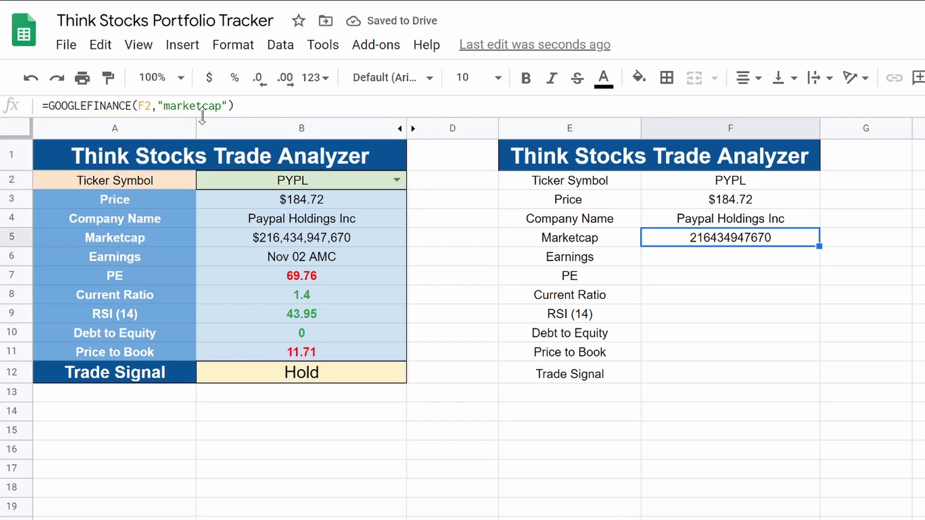
left_click(209, 78)
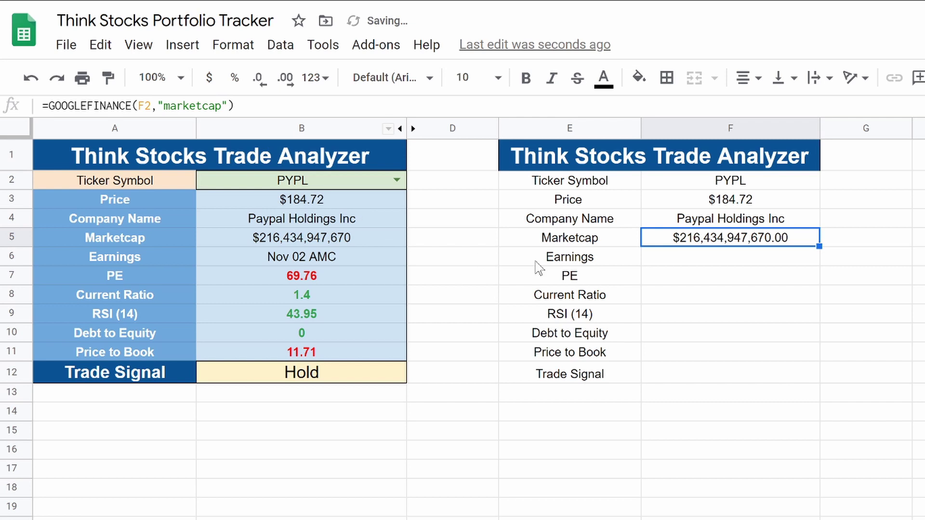
left_click(262, 82)
left_click(263, 82)
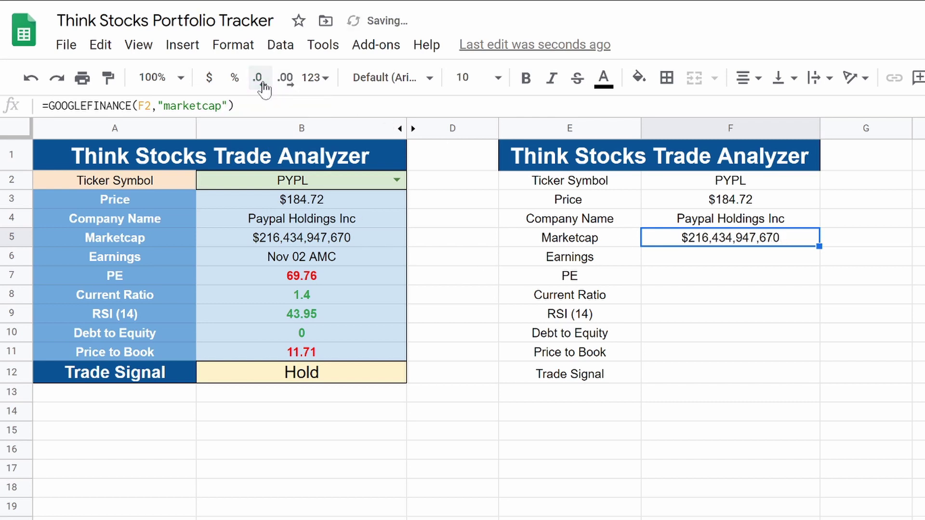
left_click(764, 370)
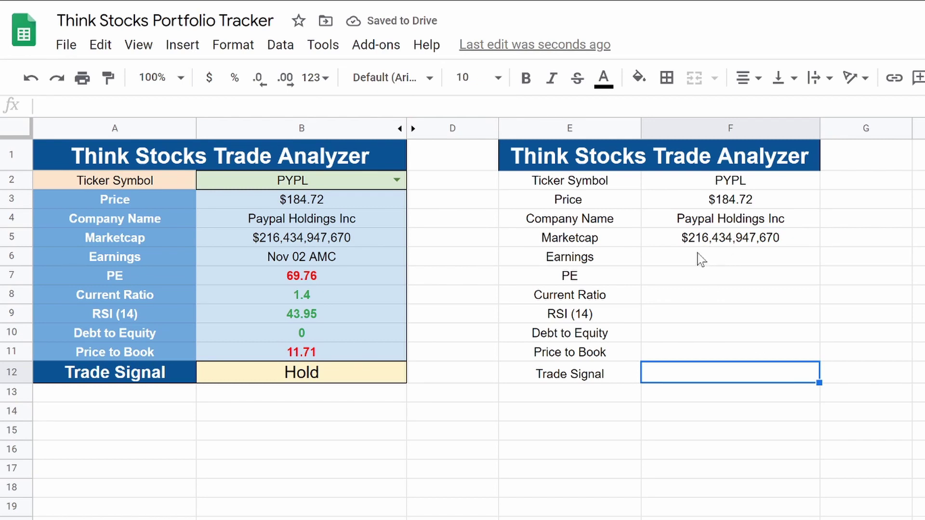
Switch to Finviz, search for the ticker PYPL and view the fundamentals table on its quote page
left_click(711, 263)
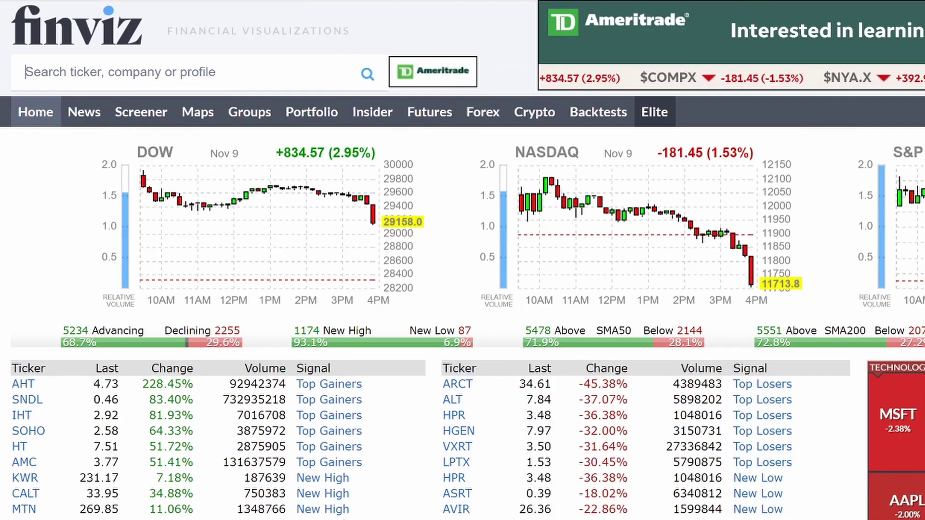
type("PYPL")
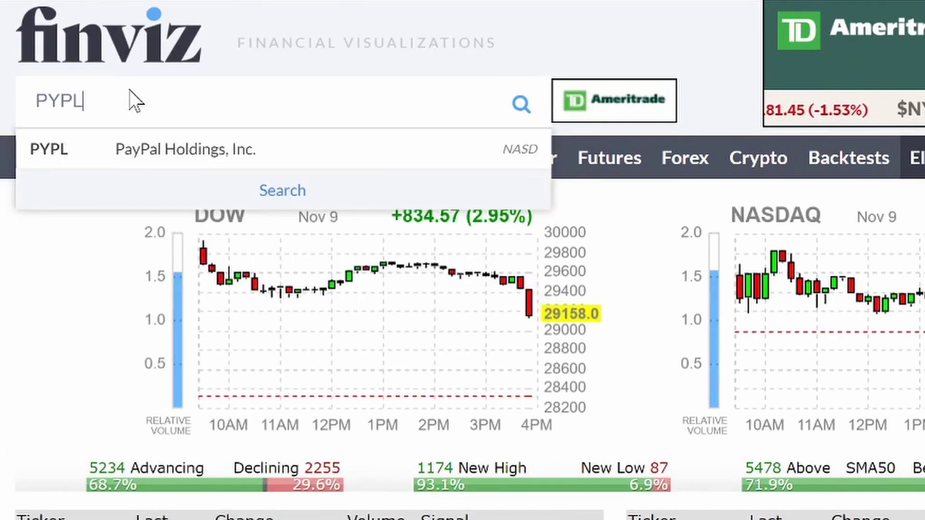
key("Return")
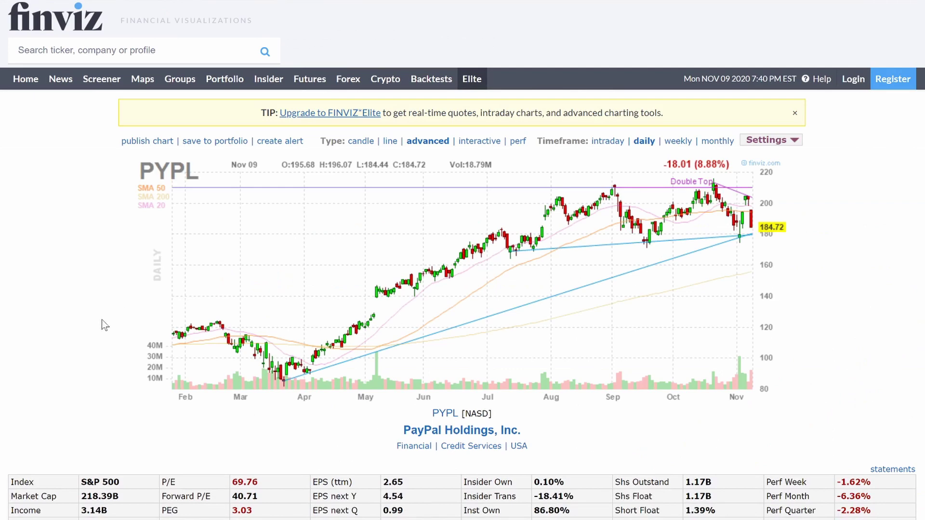
scroll(102, 319, "down", 5)
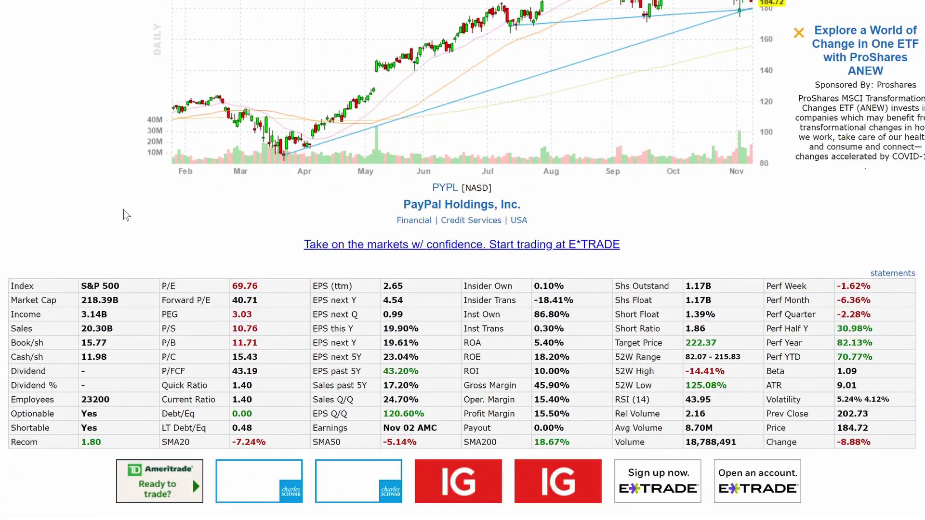
scroll(214, 364, "down", 1)
scroll(214, 365, "down", 1)
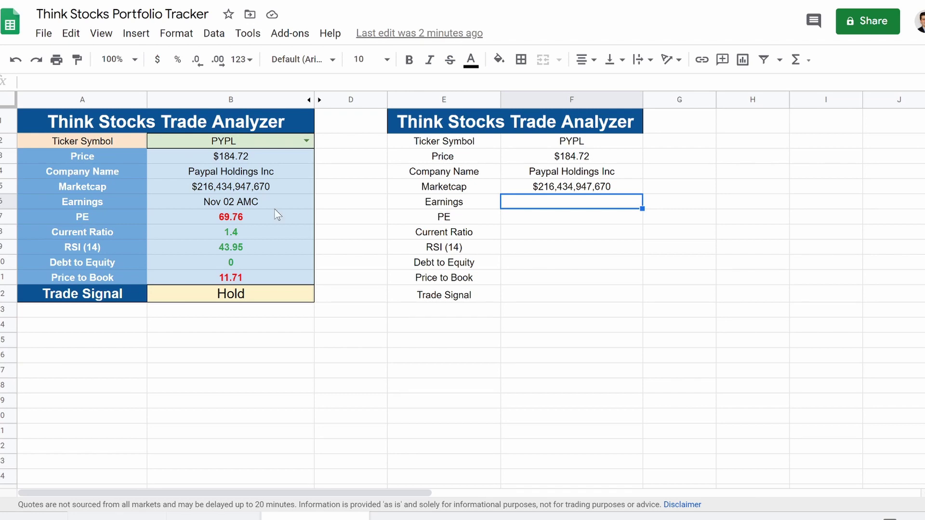
Copy the Finviz IMPORTHTML earnings formula from cell B6 and paste it into cell F6 beside the Earnings label
double_click(245, 199)
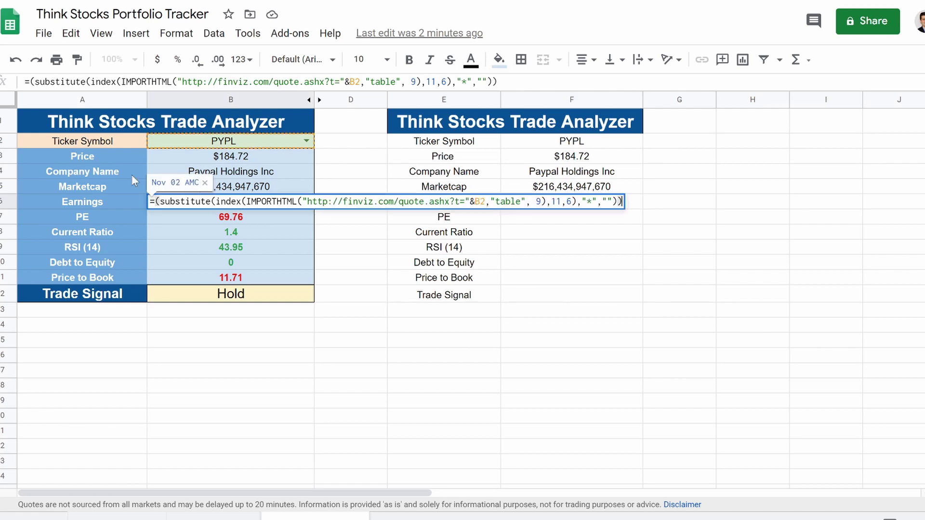
scroll(163, 126, "right", 6)
scroll(164, 126, "down", 1)
scroll(233, 324, "left", 6)
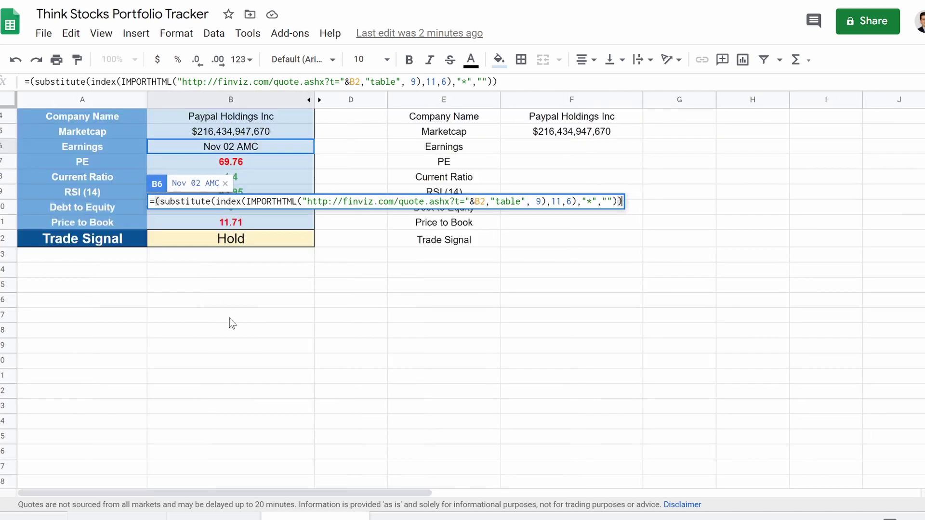
scroll(335, 302, "up", 1)
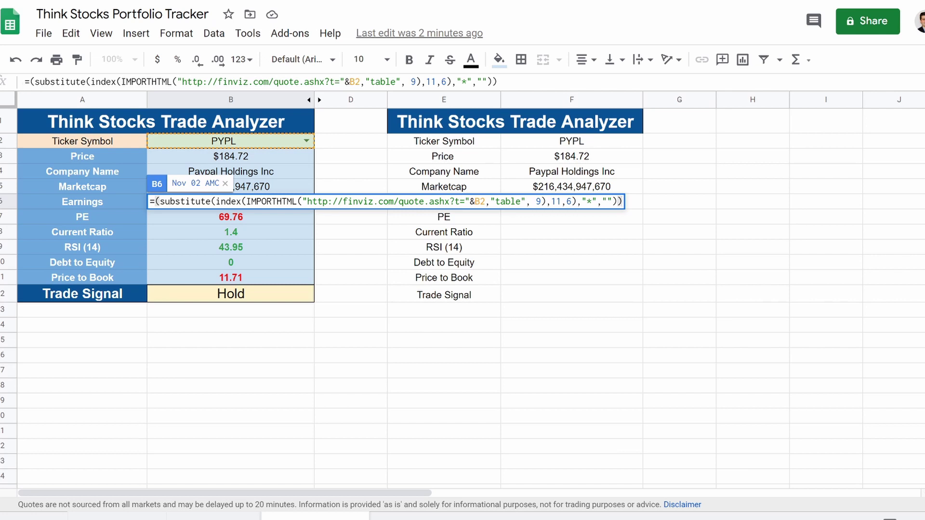
left_click_drag(24, 81, 511, 81)
key("ctrl+c")
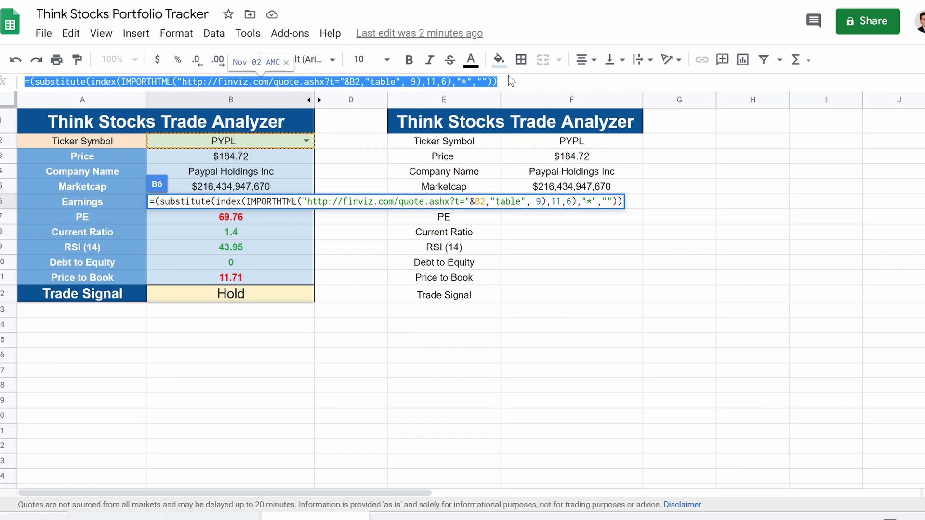
left_click(558, 293)
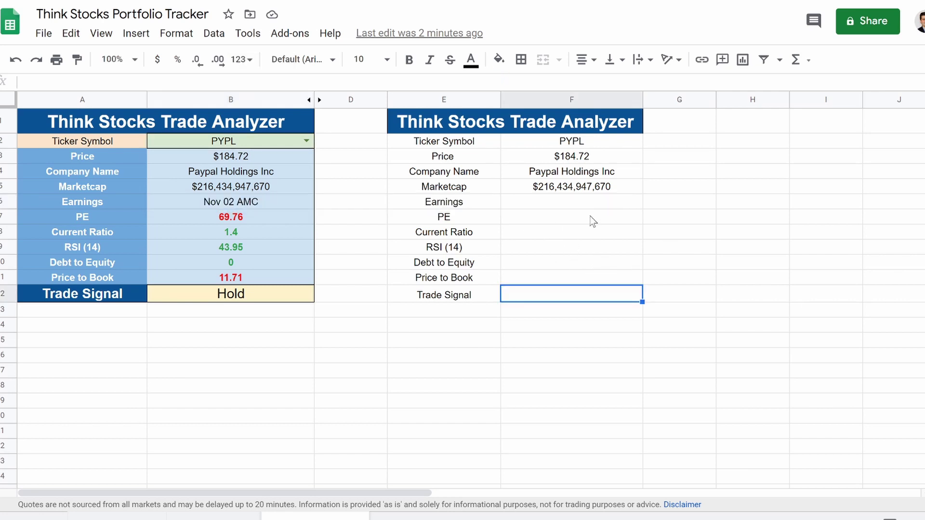
left_click(572, 206)
key("ctrl+v")
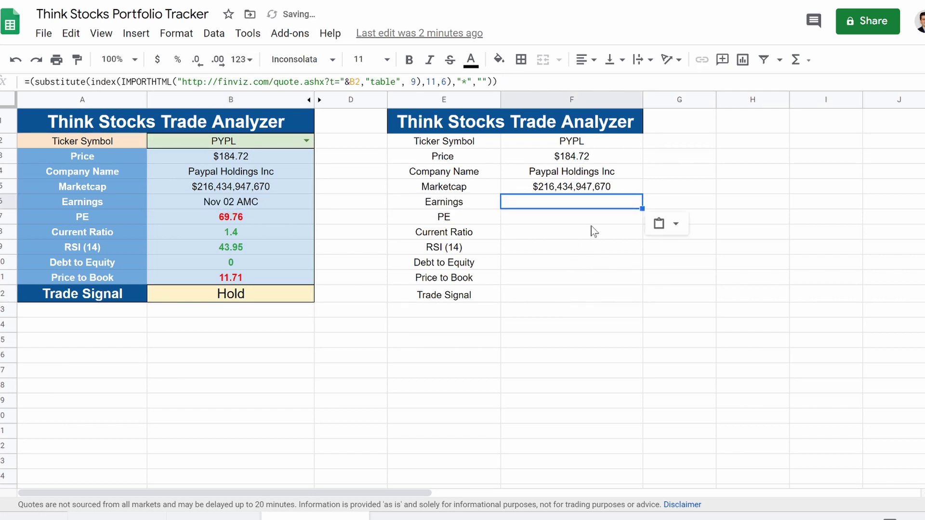
left_click(498, 81)
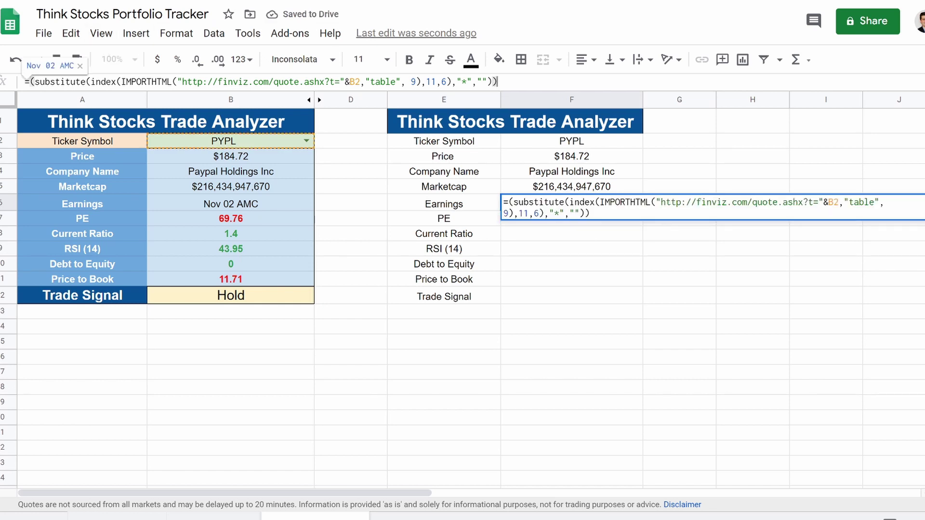
left_click(86, 82)
key("BackSpace")
key("BackSpace")
key("BackSpace")
key("BackSpace")
key("BackSpace")
key("BackSpace")
key("BackSpace")
key("BackSpace")
key("BackSpace")
key("BackSpace")
key("BackSpace")
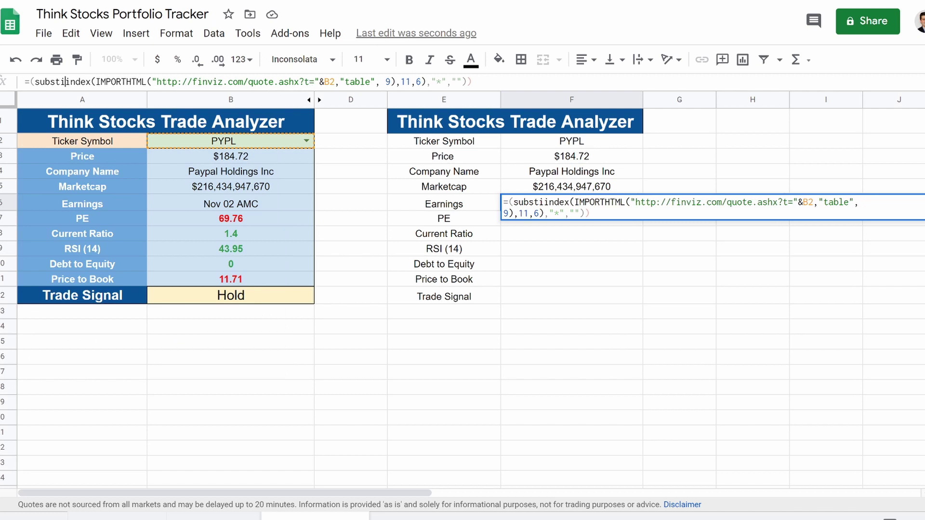
key("BackSpace")
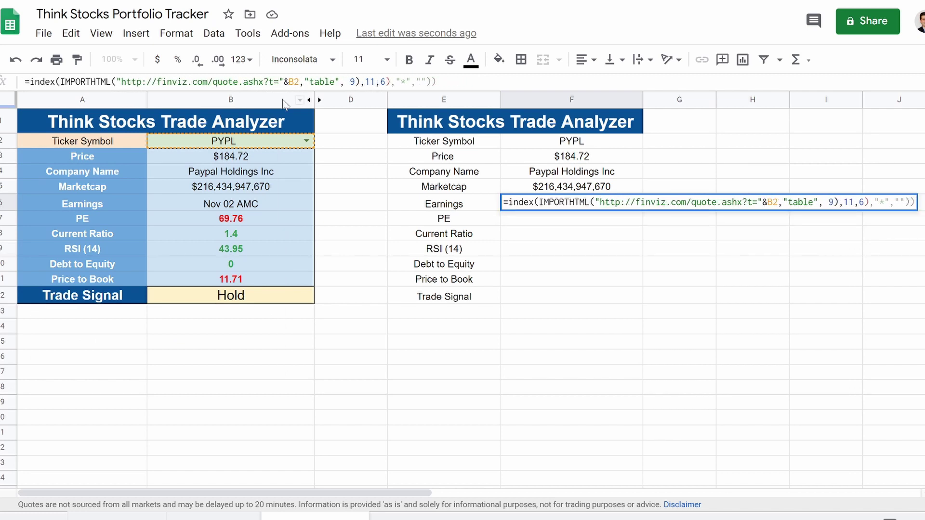
left_click(436, 82)
key("BackSpace")
key("BackSpace")
key("BackSpace")
key("BackSpace")
key("BackSpace")
key("BackSpace")
key("BackSpace")
key("BackSpace")
key("BackSpace")
key("Return")
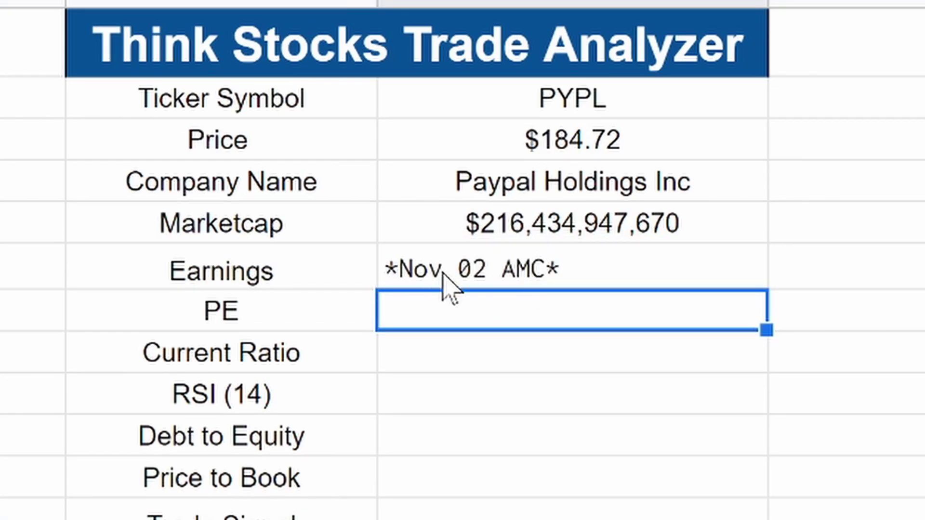
Restore the full SUBSTITUTE formula in cell F6, replacing "*" with an empty string, and check the URL of Finviz's PYPL page
left_click(501, 257)
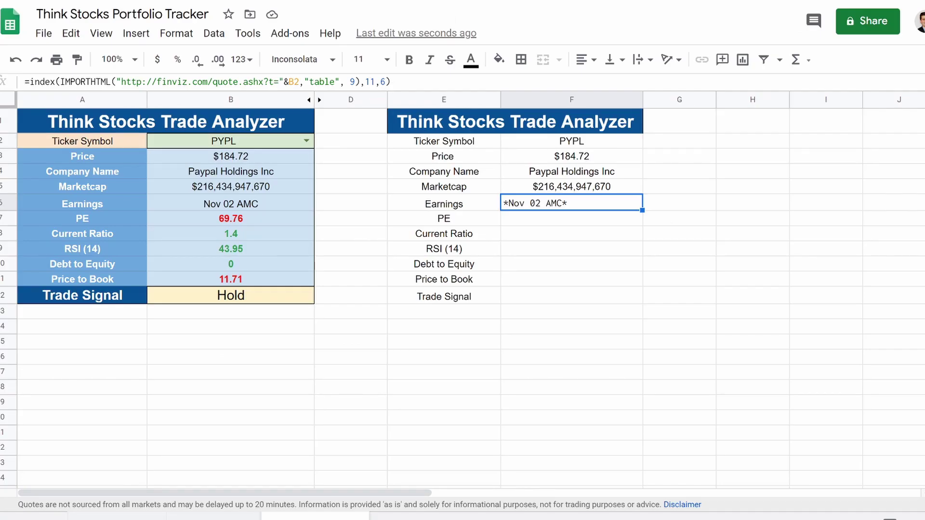
left_click_drag(391, 82, 23, 82)
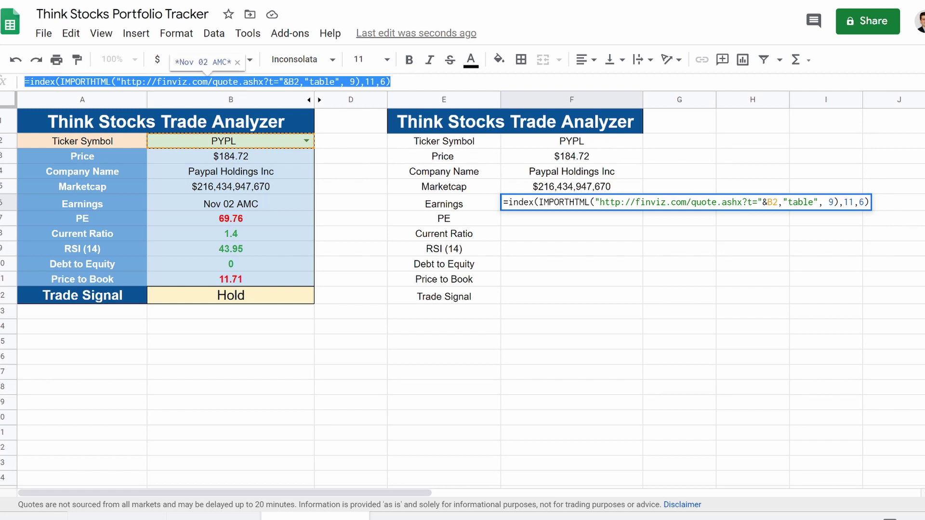
key("ctrl+v")
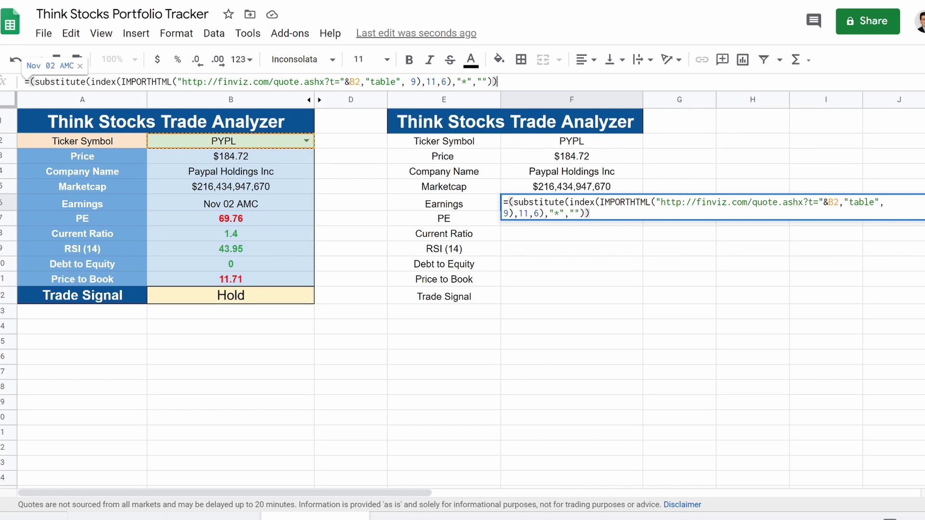
left_click(482, 81)
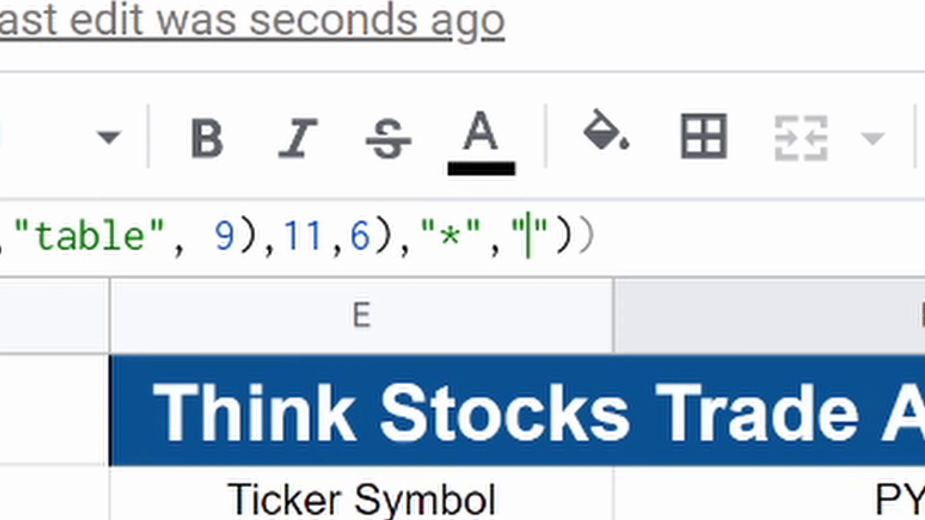
key("End")
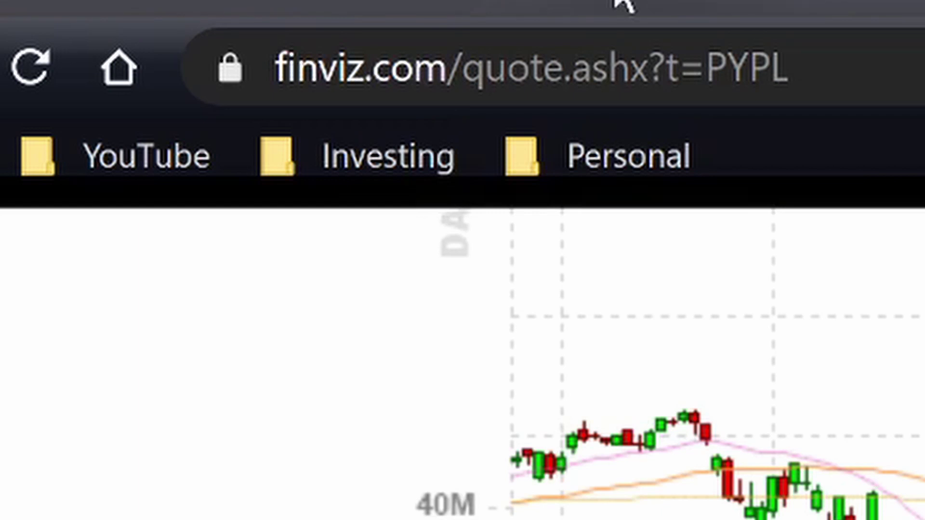
left_click(626, 2)
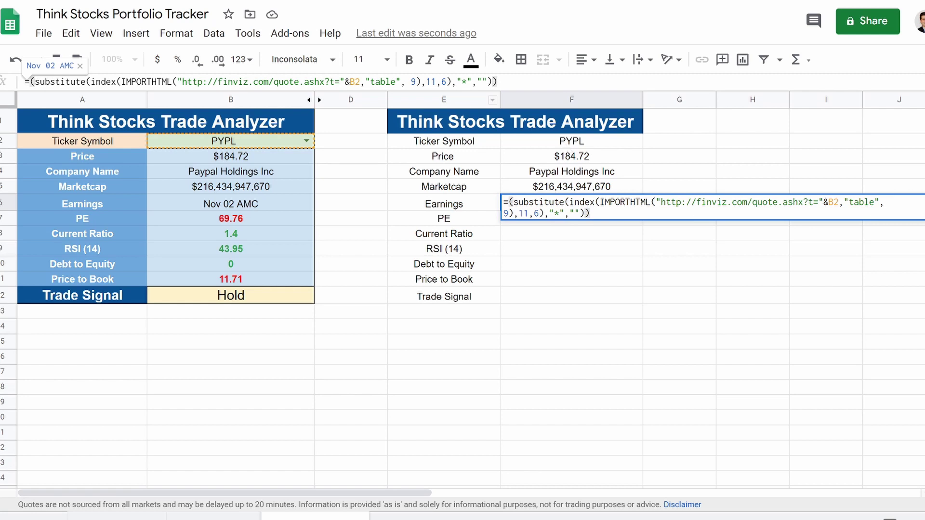
left_click(574, 144)
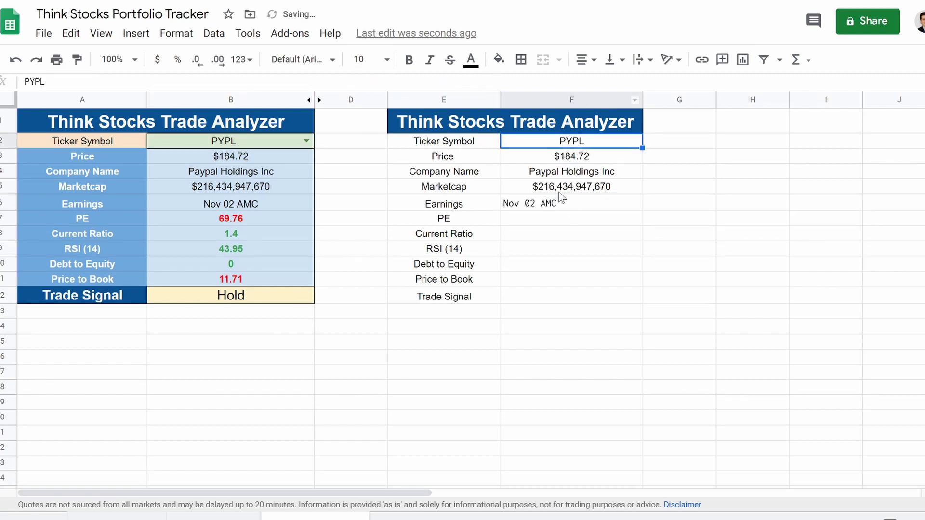
Change the ticker reference in the Earnings formula in cell F6 from B2 to F2
left_click(560, 192)
left_click(560, 205)
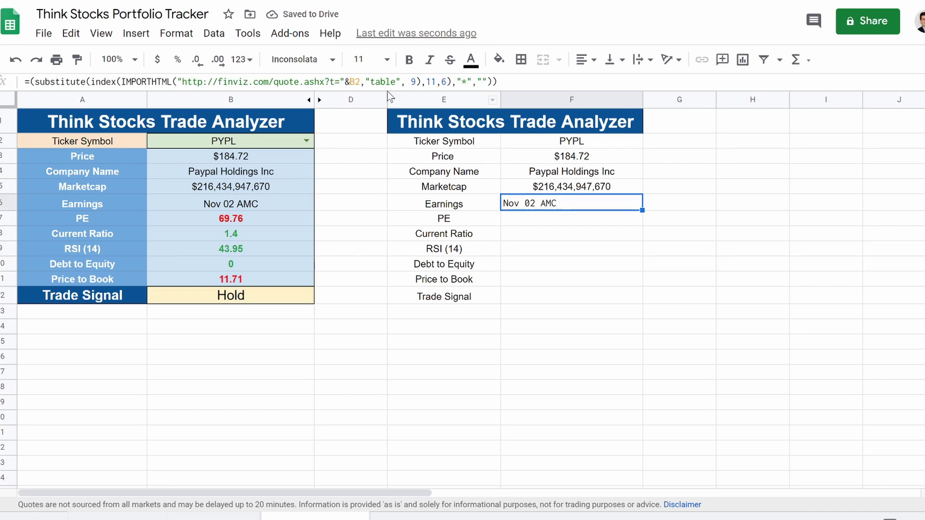
left_click(355, 82)
key("BackSpace")
type("f")
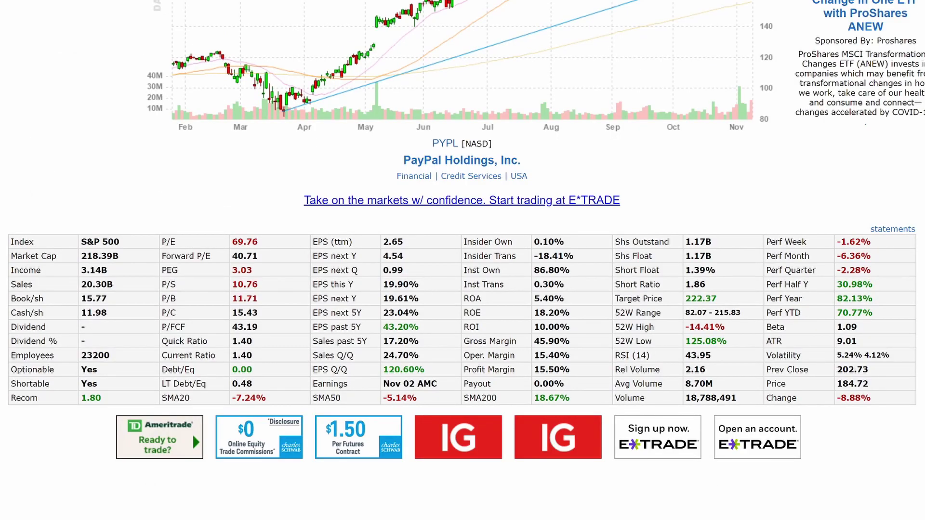
Inspect the HTML around the Earnings value on Finviz's PYPL page to examine its table structure, and close the inspector
double_click(428, 384)
left_click(438, 386)
left_click_drag(438, 386, 383, 389)
right_click(403, 380)
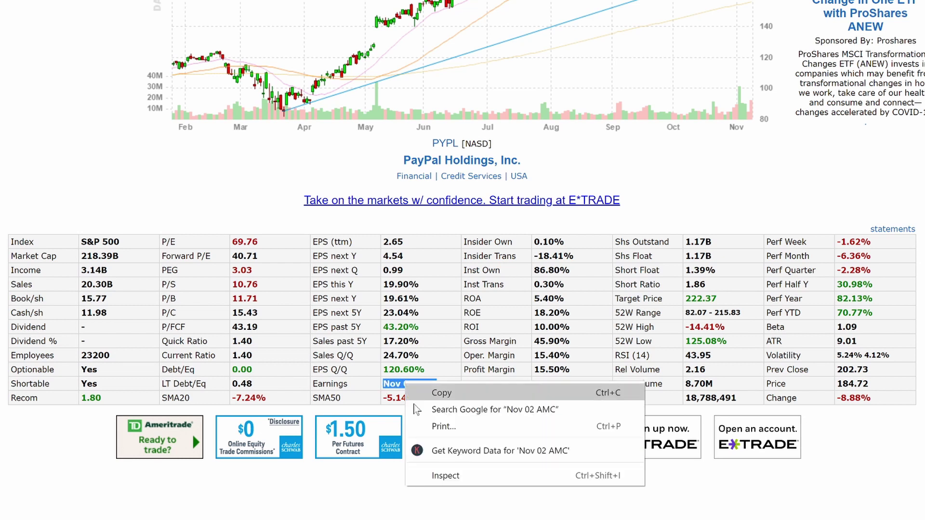
left_click(443, 478)
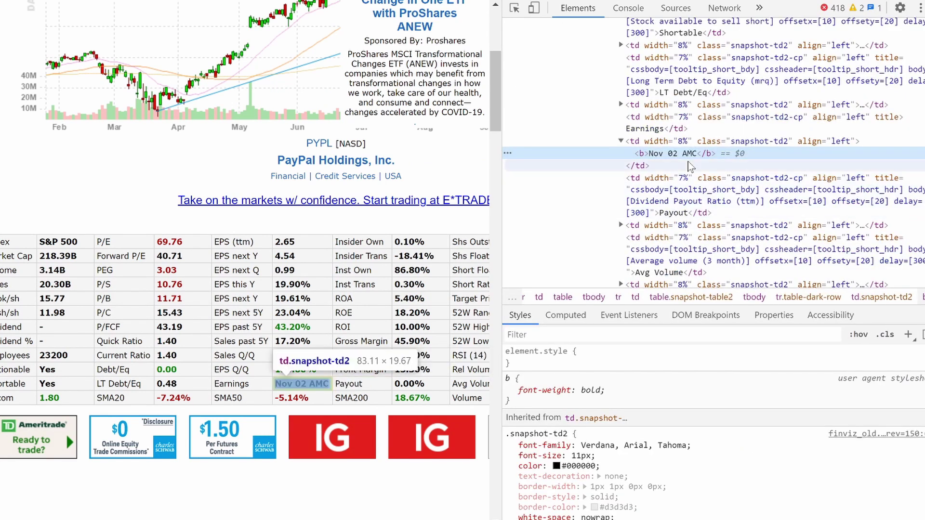
scroll(690, 166, "up", 3)
scroll(691, 166, "up", 15)
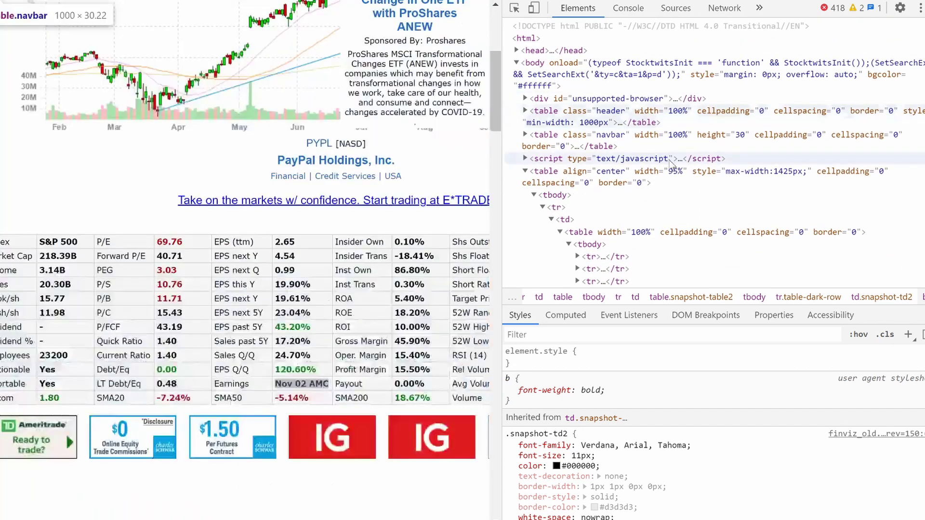
scroll(684, 166, "down", 5)
scroll(672, 166, "up", 1)
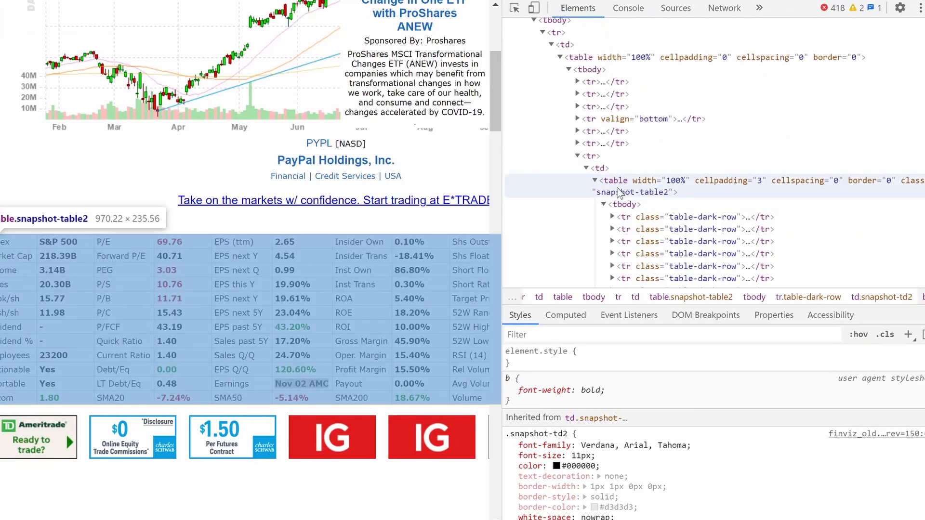
scroll(695, 186, "up", 5)
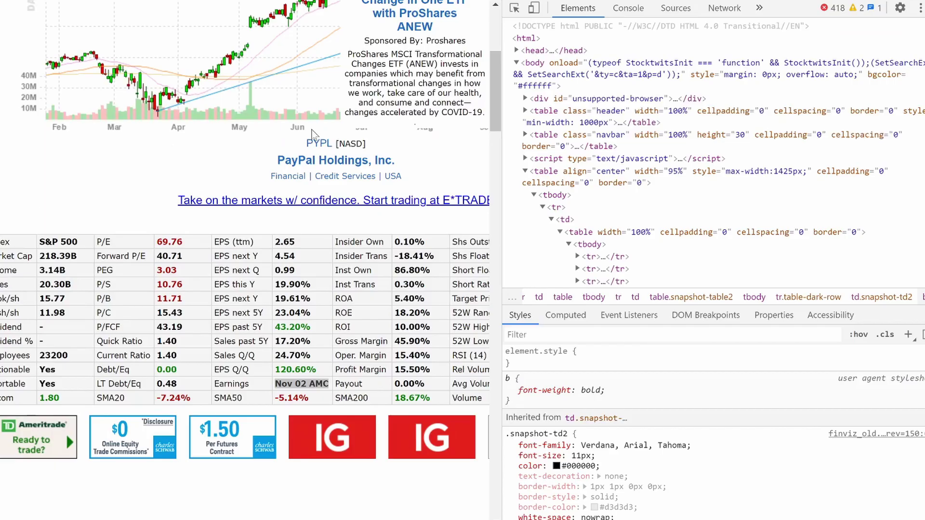
key("F12")
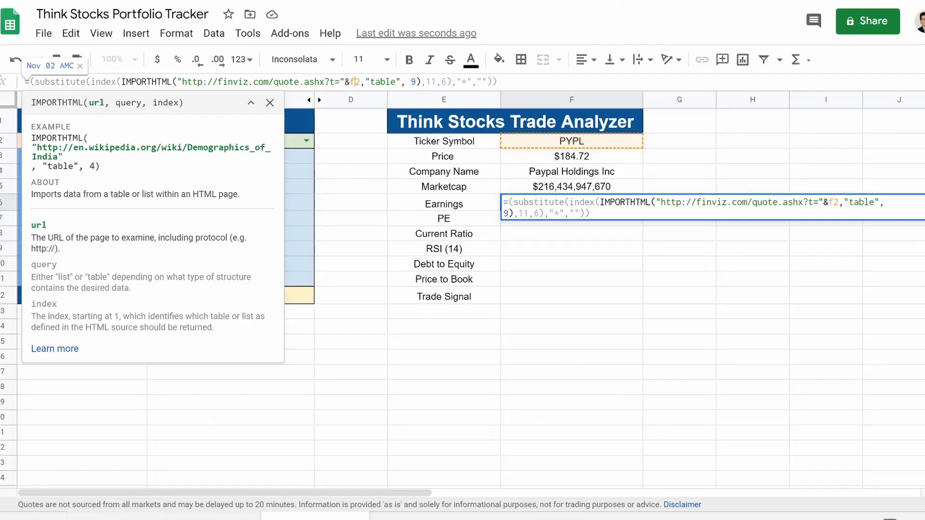
Commit the Earnings formula with its F2 ticker reference and reselect cell F6
key("Return")
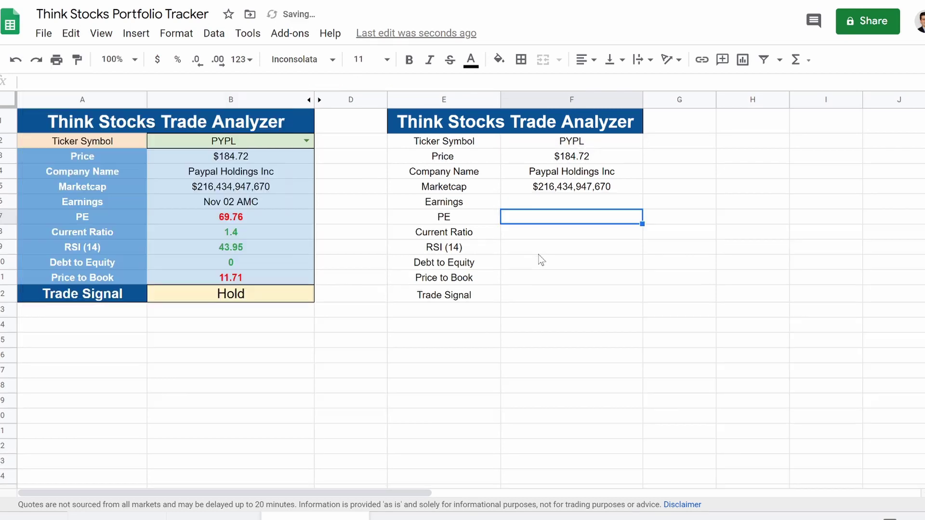
left_click(542, 207)
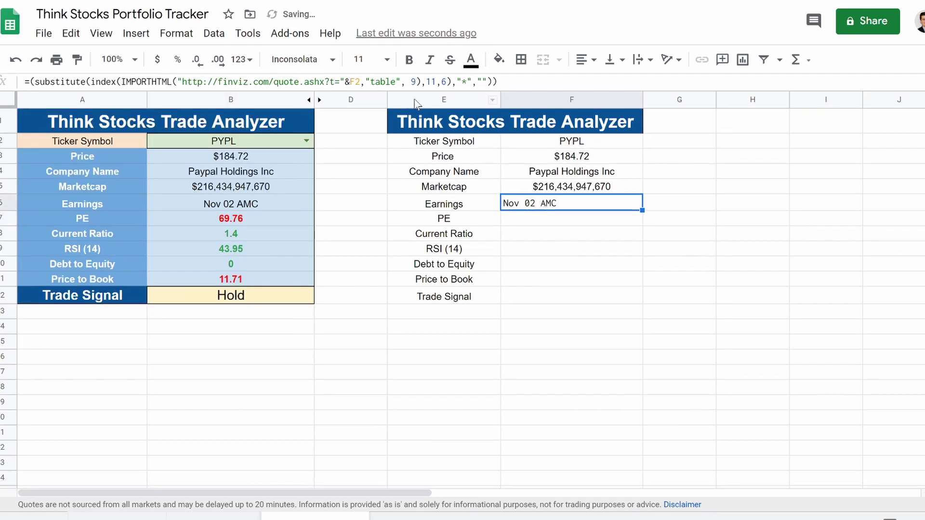
Try 7 as the column index in the Earnings formula in cell F6, and restore the index to 6
left_click(446, 81)
key("BackSpace")
type("7")
key("Return")
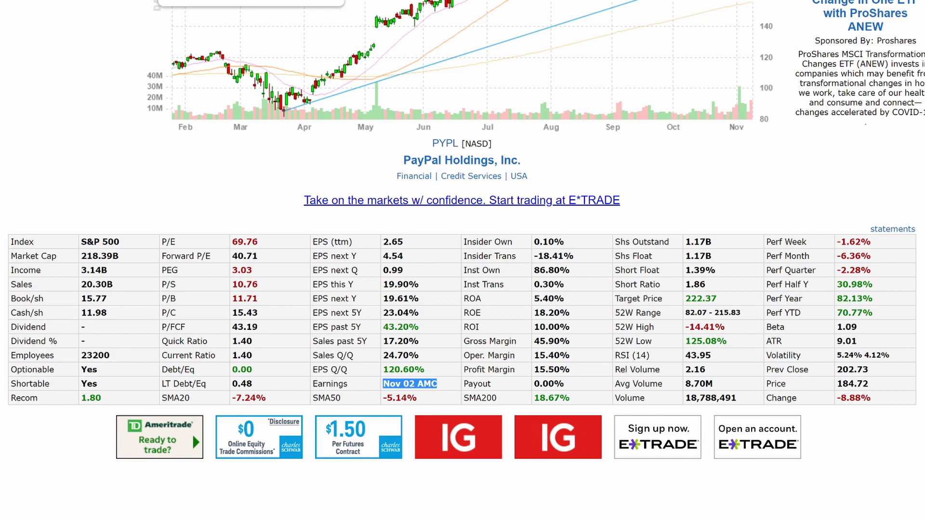
left_click(203, 0)
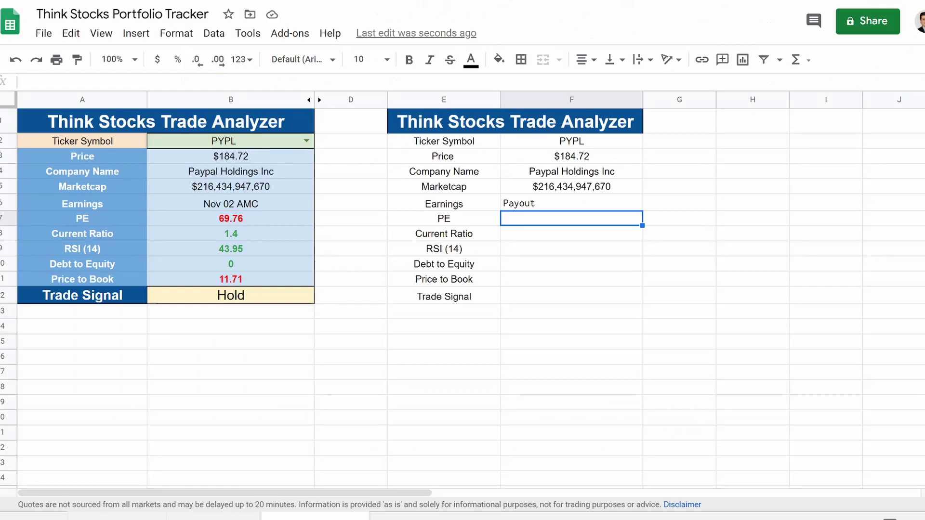
left_click(531, 202)
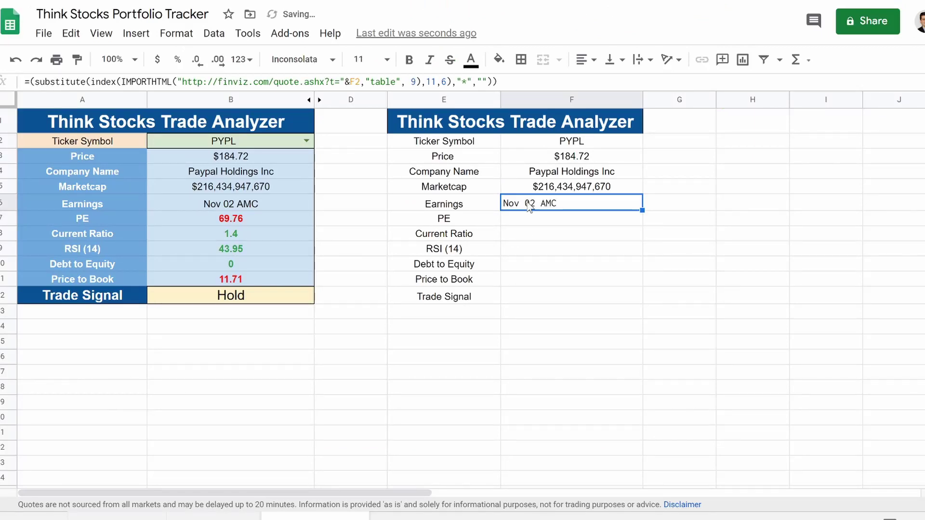
Center column F horizontally and set its font to Default (Arial) at size 10
left_click(559, 99)
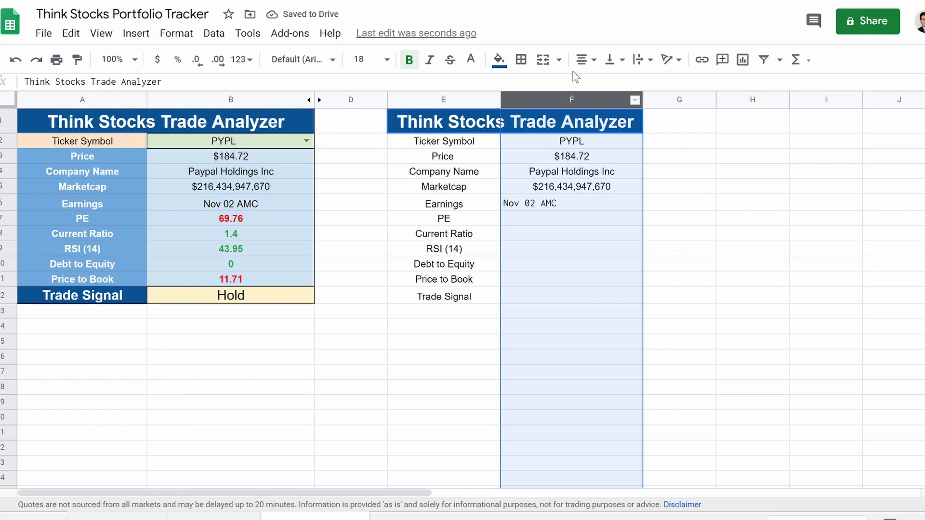
left_click(587, 60)
left_click(602, 84)
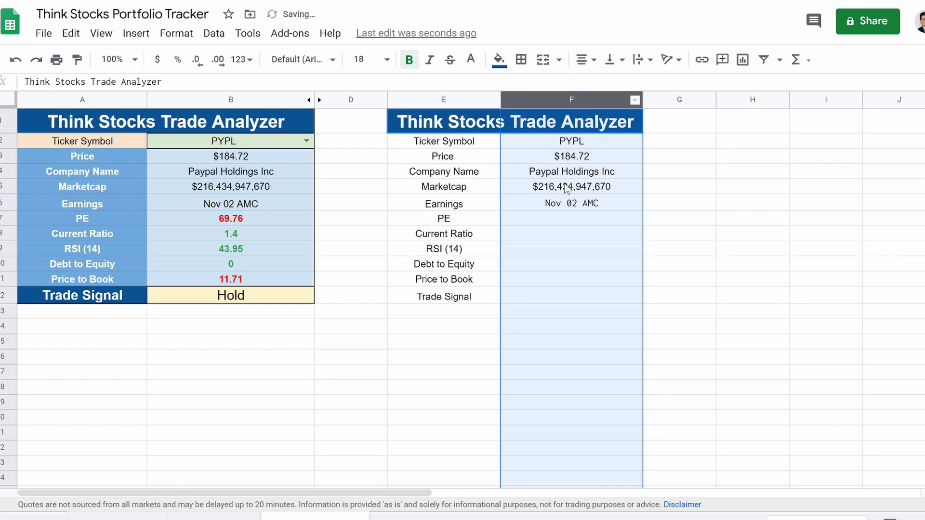
left_click(317, 59)
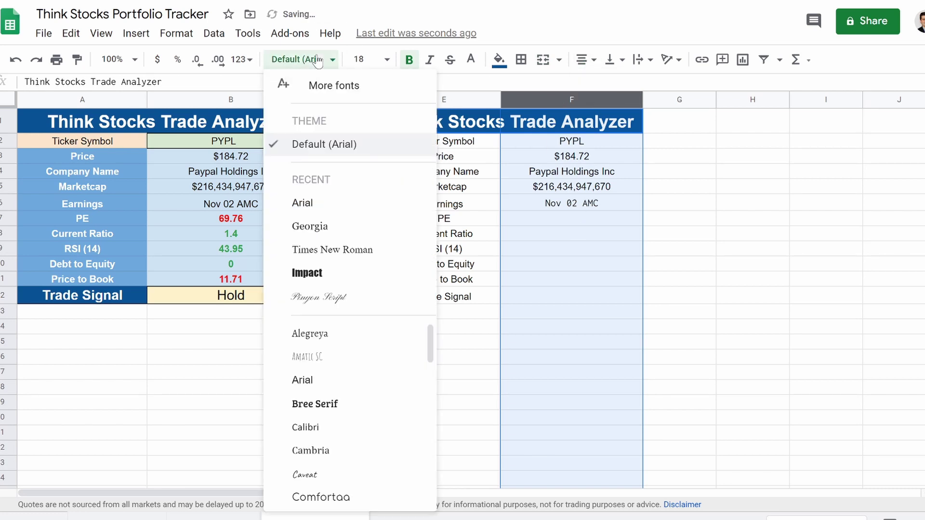
left_click(318, 145)
left_click(387, 59)
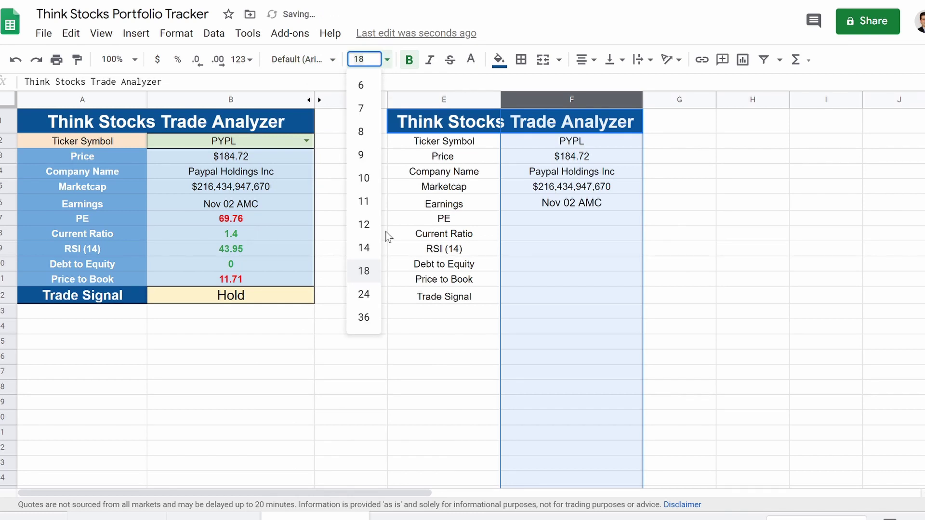
left_click(371, 186)
left_click(564, 232)
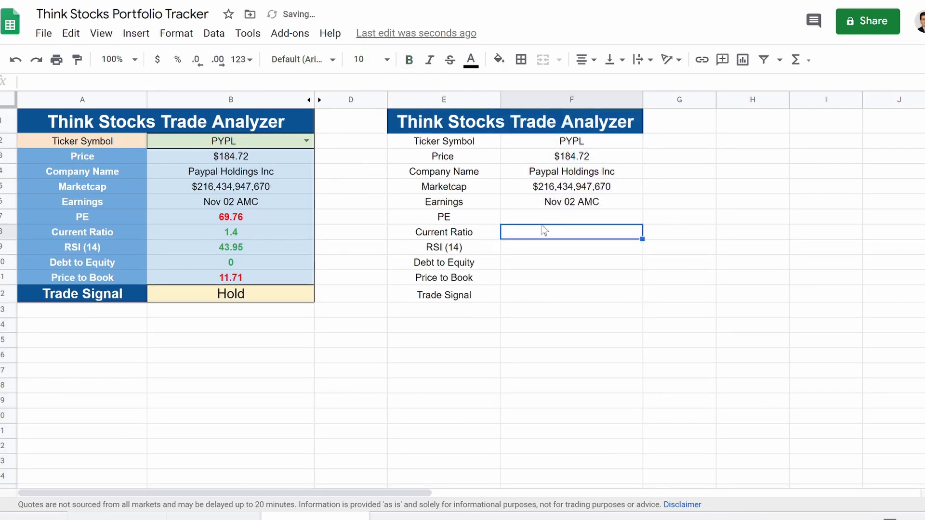
Copy the PE formula from cell B7, without its trailing *1), and paste it into cell F7
left_click(560, 215)
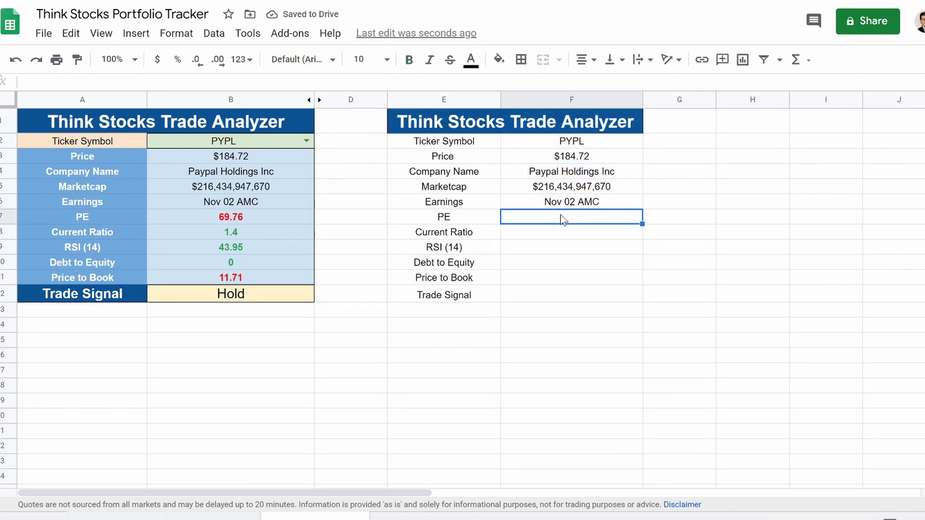
left_click(281, 213)
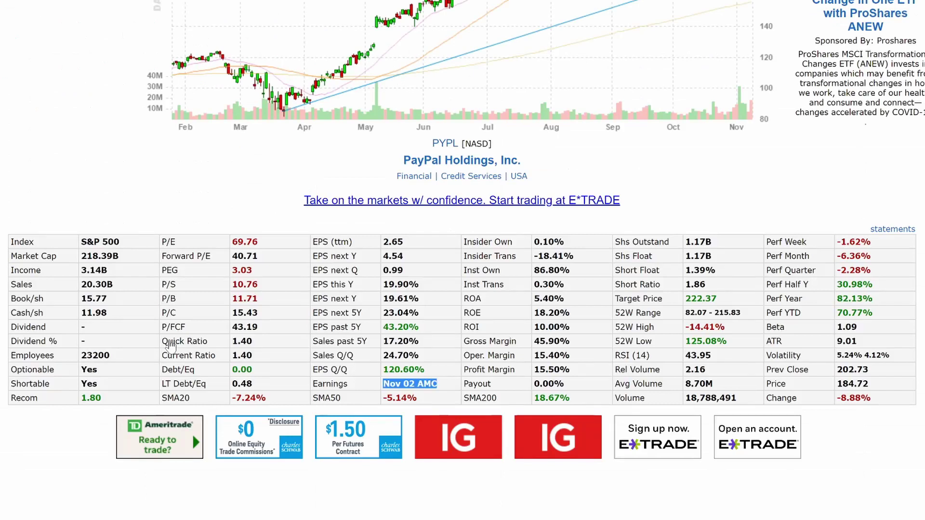
mouse_move(32, 245)
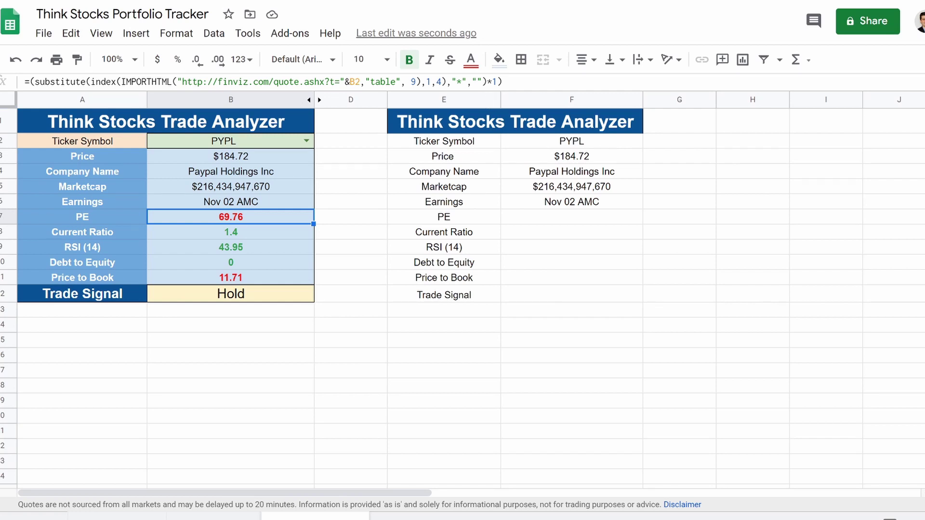
left_click_drag(486, 82, 5, 92)
key("ctrl+c")
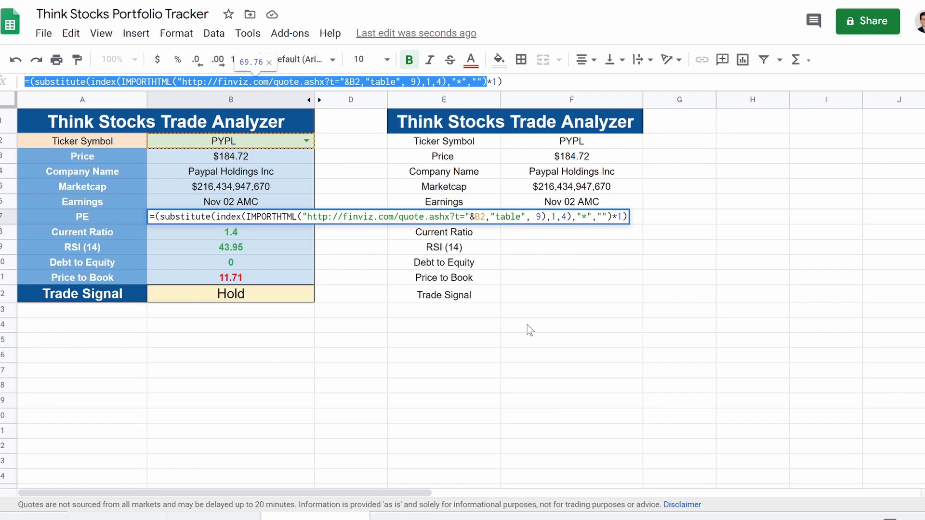
left_click(554, 217)
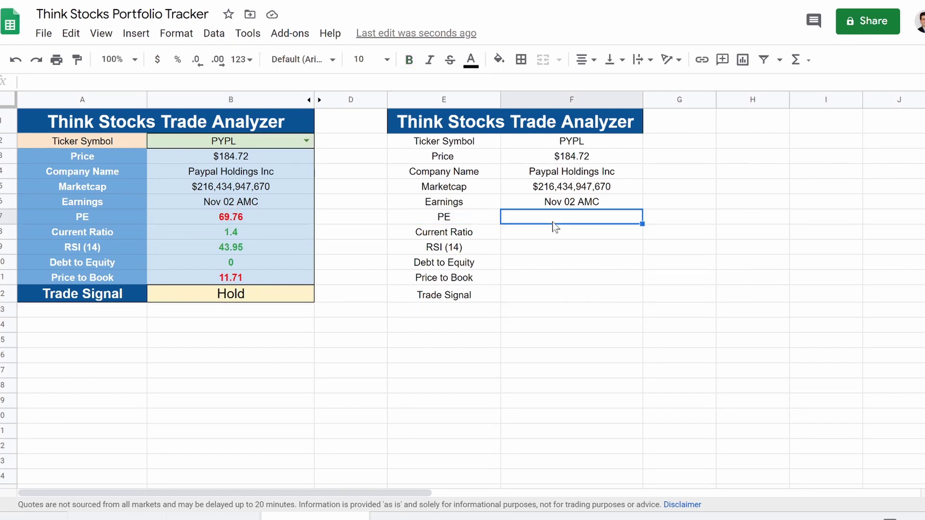
key("ctrl+v")
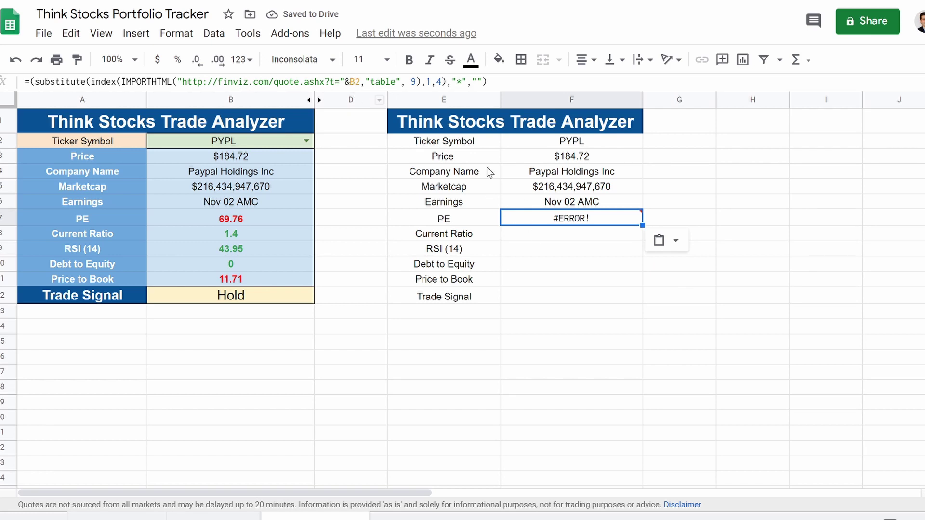
Remove the parenthesis before substitute in cell F7's PE formula and change its ticker reference to F2
key("Return")
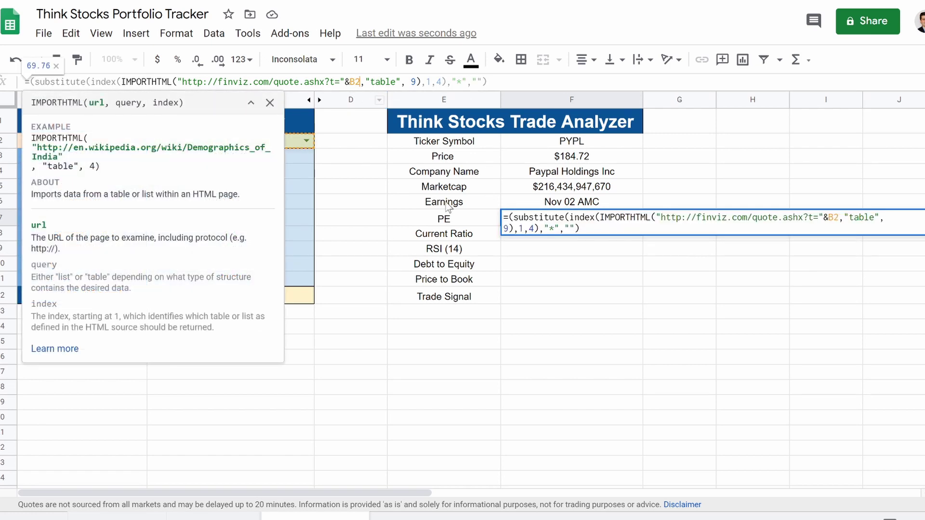
left_click(515, 219)
key("BackSpace")
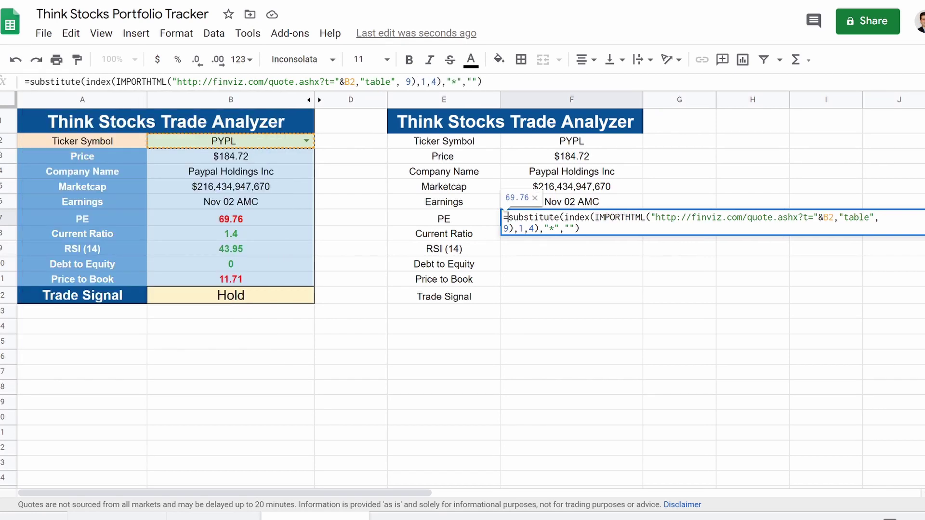
key("Return")
key("Up")
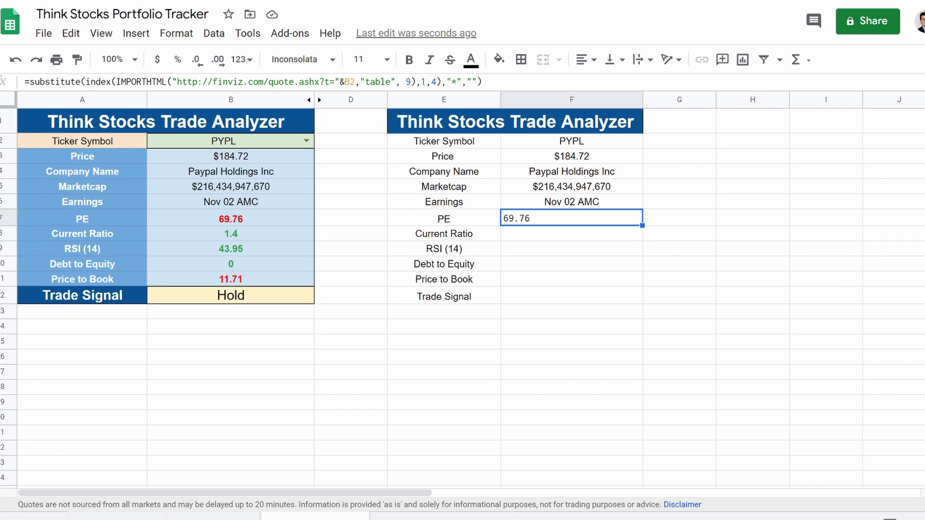
left_click(355, 82)
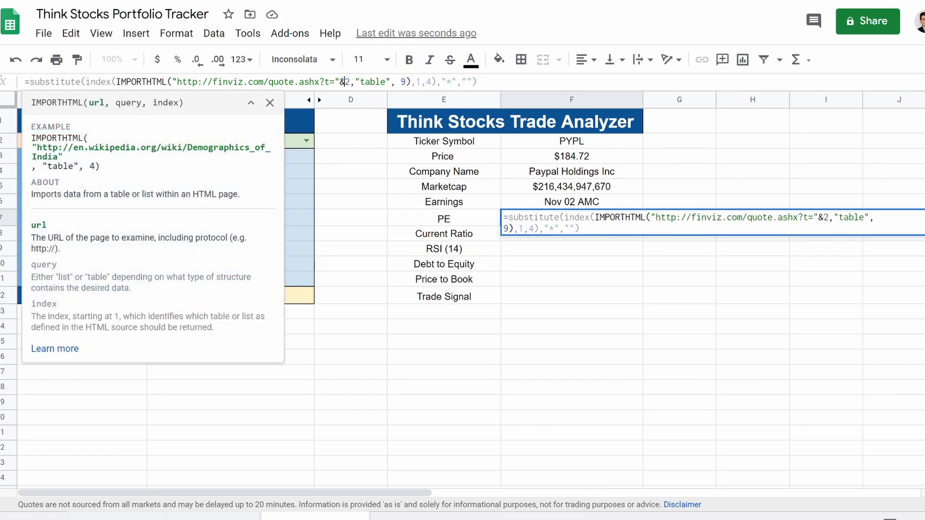
key("Return")
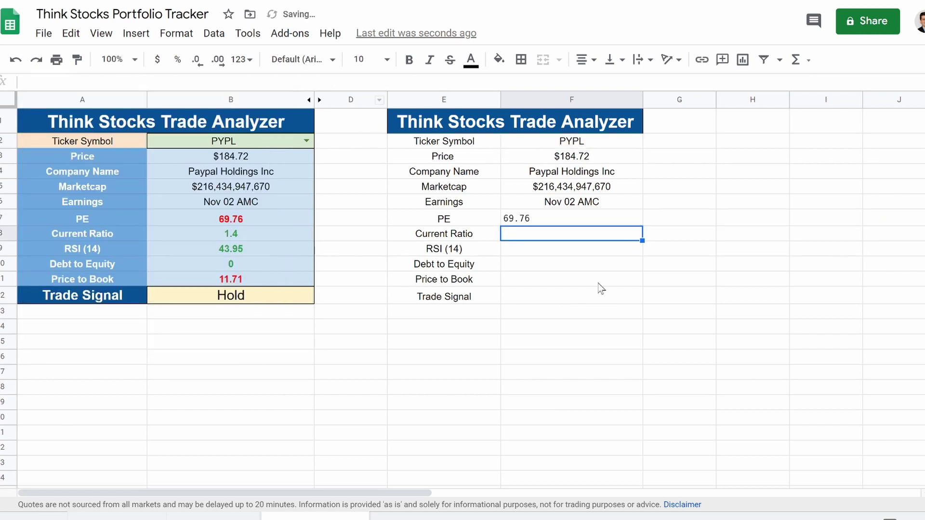
Center the PE value in cell F7 and set its font to Default (Arial) at size 10
left_click(536, 213)
left_click(581, 60)
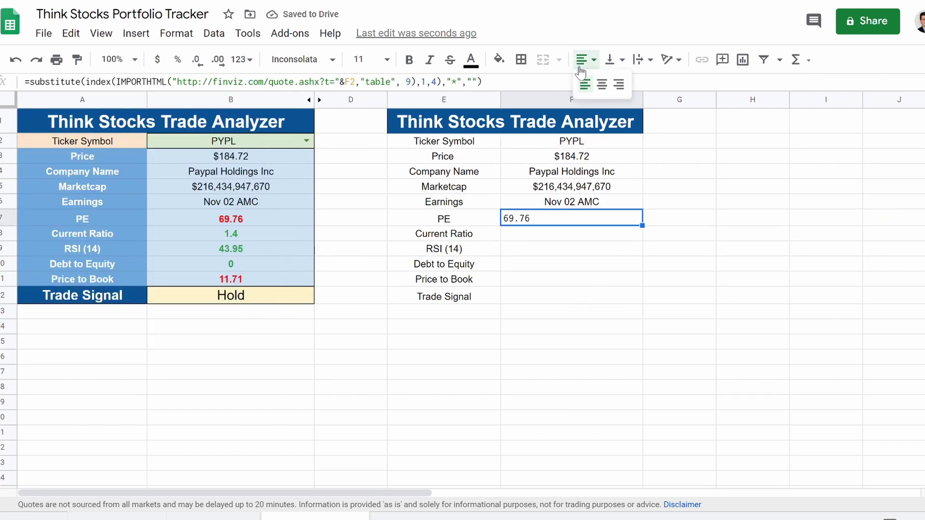
left_click(602, 85)
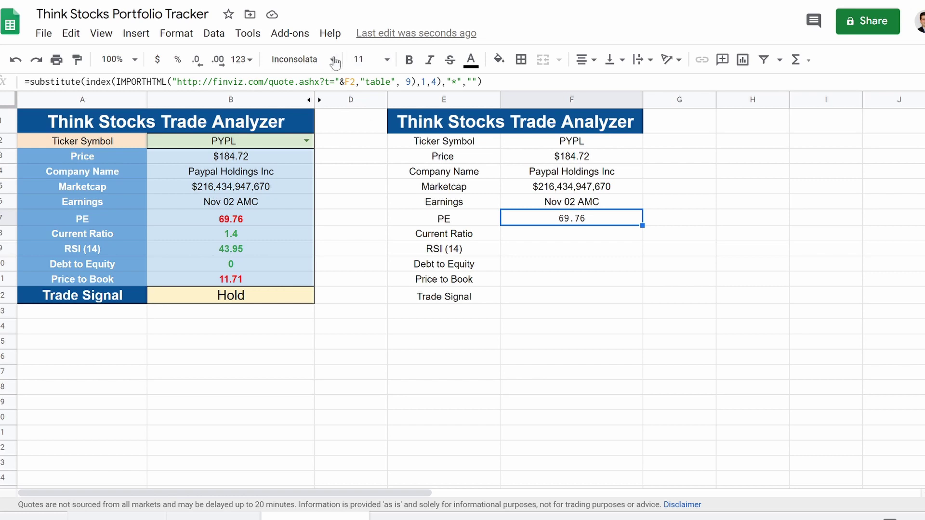
left_click(300, 59)
left_click(324, 144)
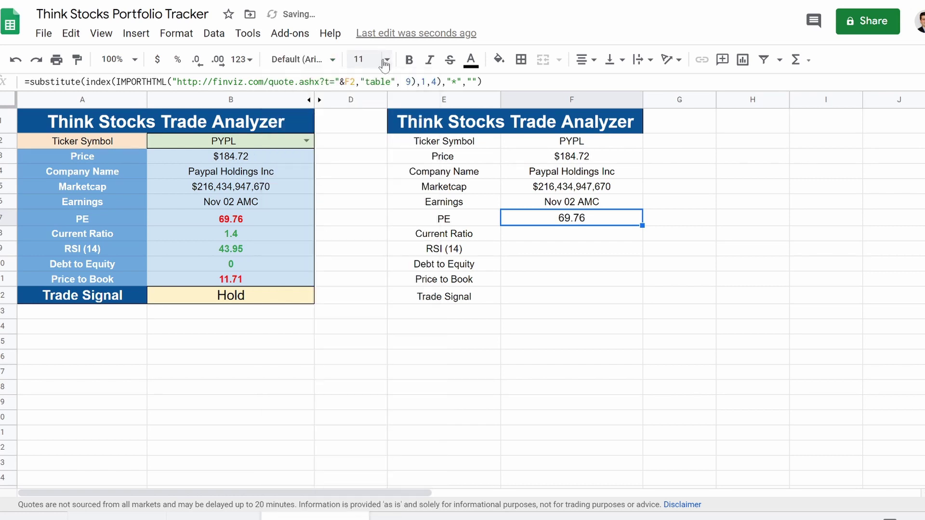
left_click(366, 59)
left_click(363, 178)
left_click(557, 264)
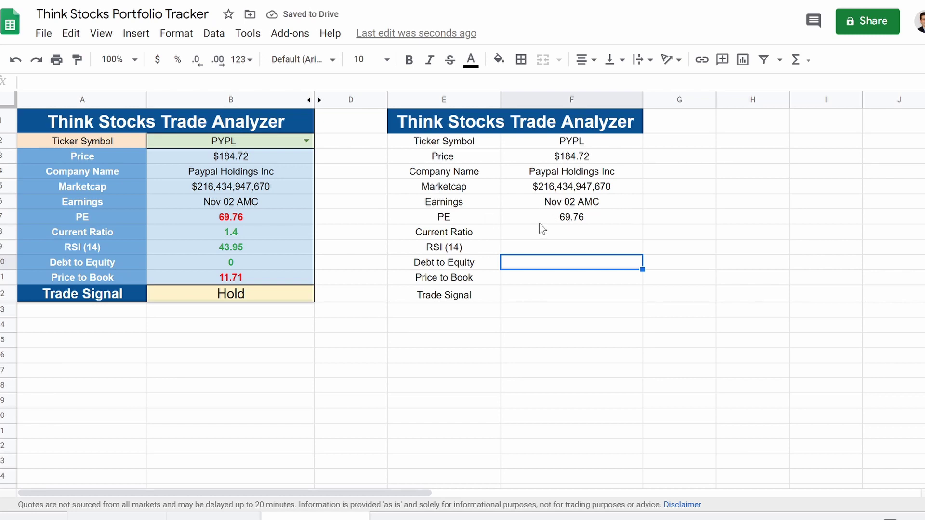
Enclose the PE formula in cell F7 in parentheses and multiply the substitute result by 1, as in cell B7
left_click(232, 217)
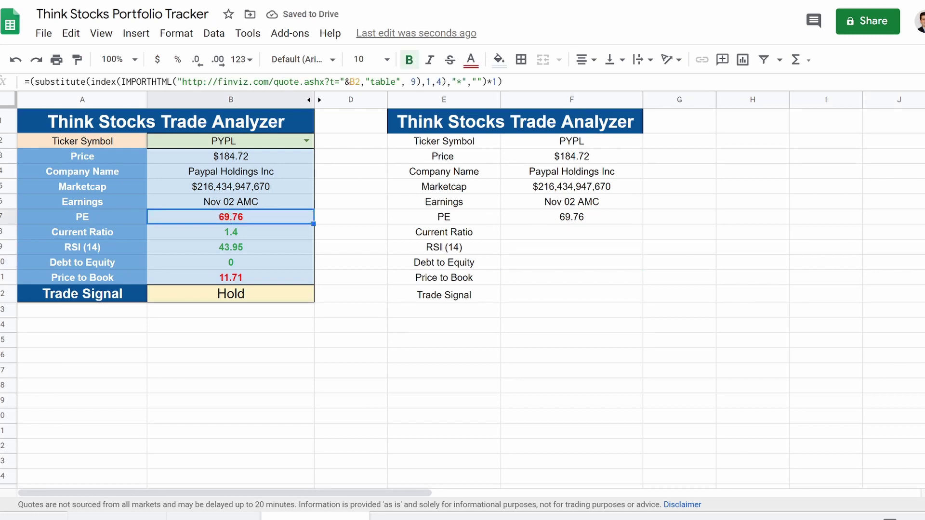
left_click(562, 220)
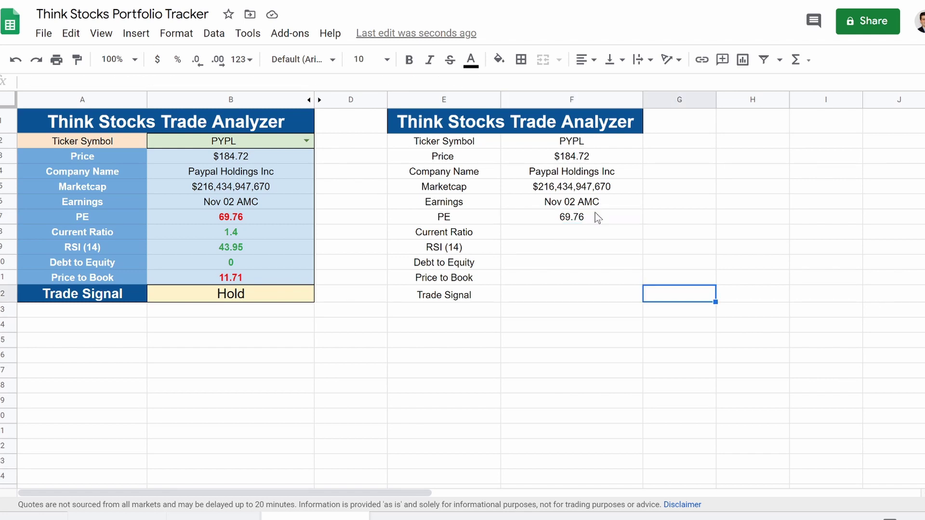
left_click(596, 217)
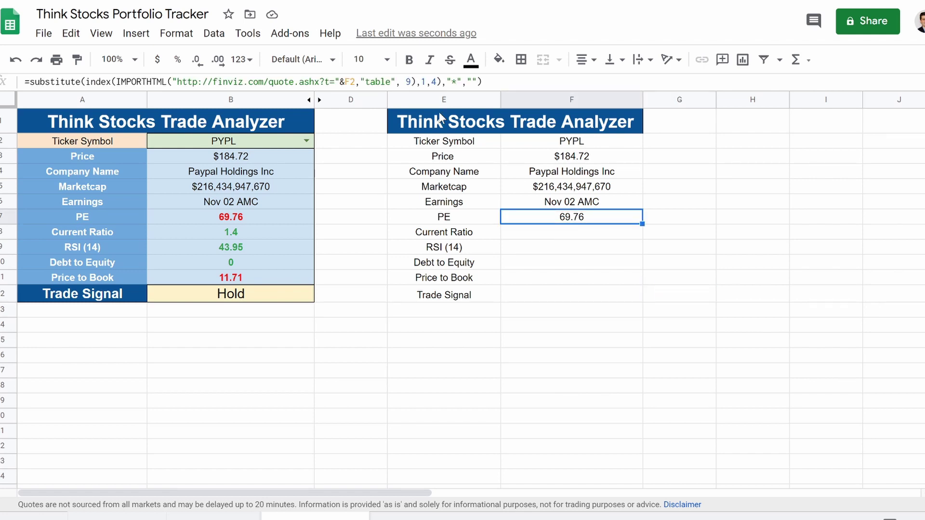
left_click(28, 81)
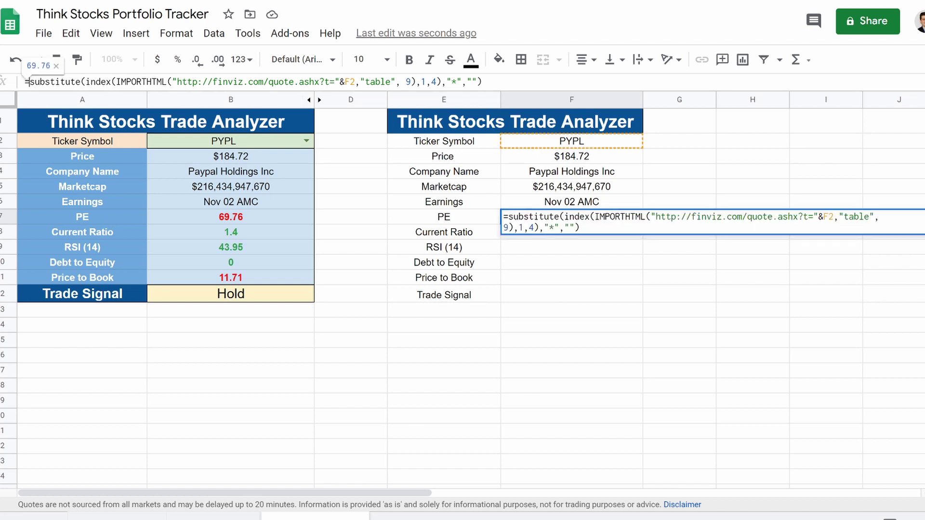
type("(")
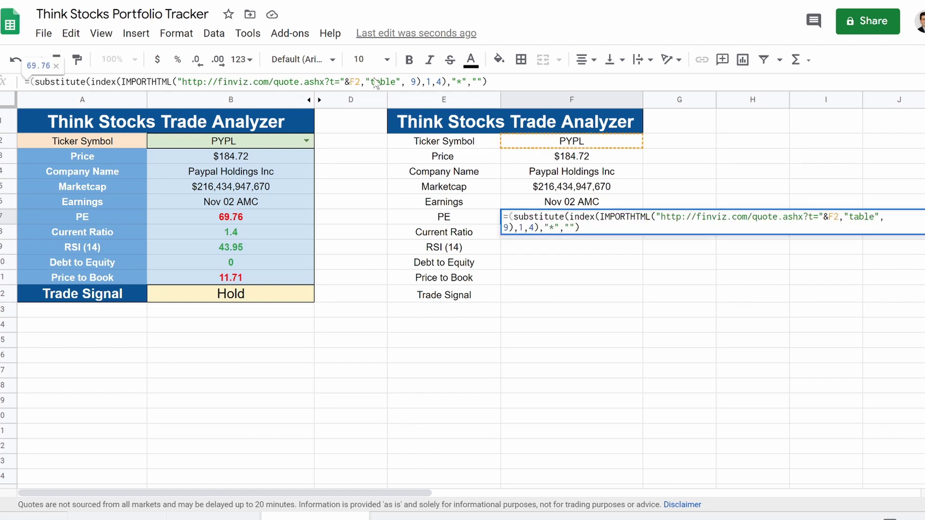
left_click(488, 82)
type(")*1")
key("Return")
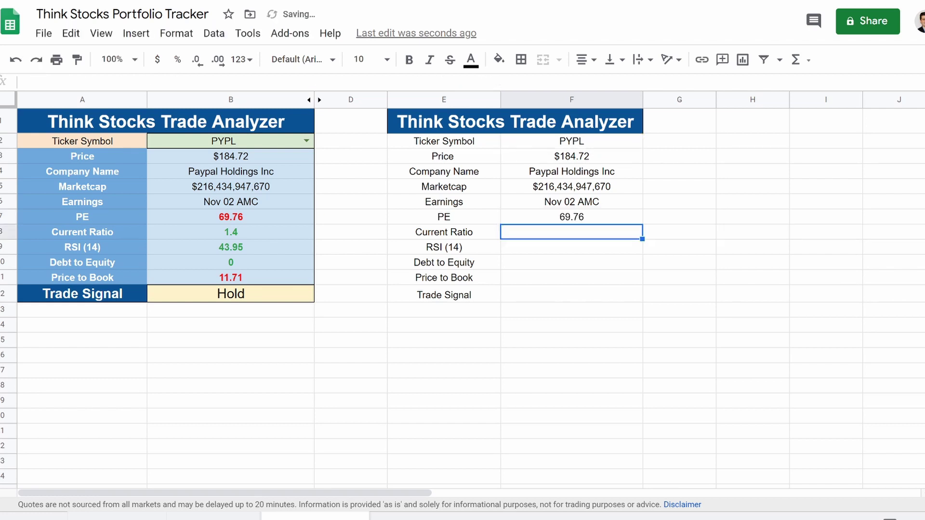
left_click(560, 214)
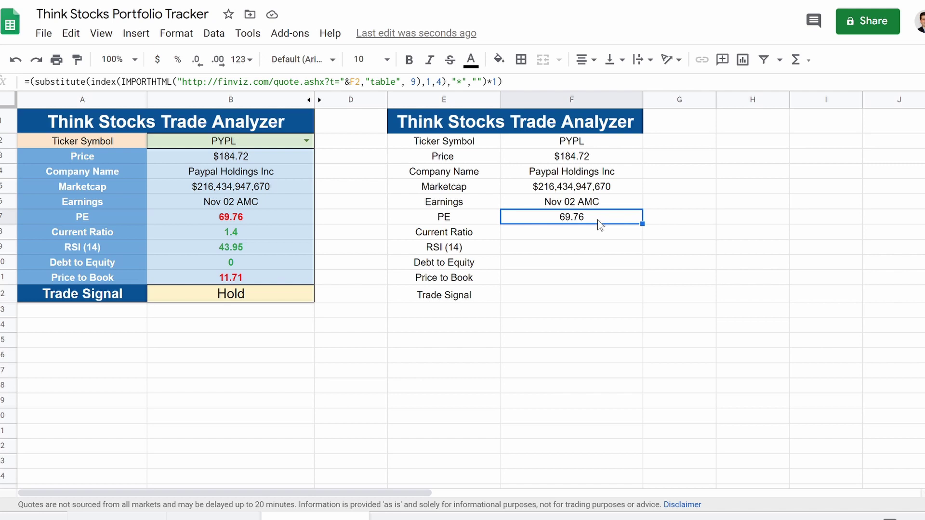
Examine the formulas in B8:B11 and their labels for Current Ratio, RSI (14), Debt to Equity and Price to Book
left_click(206, 235)
key("Down")
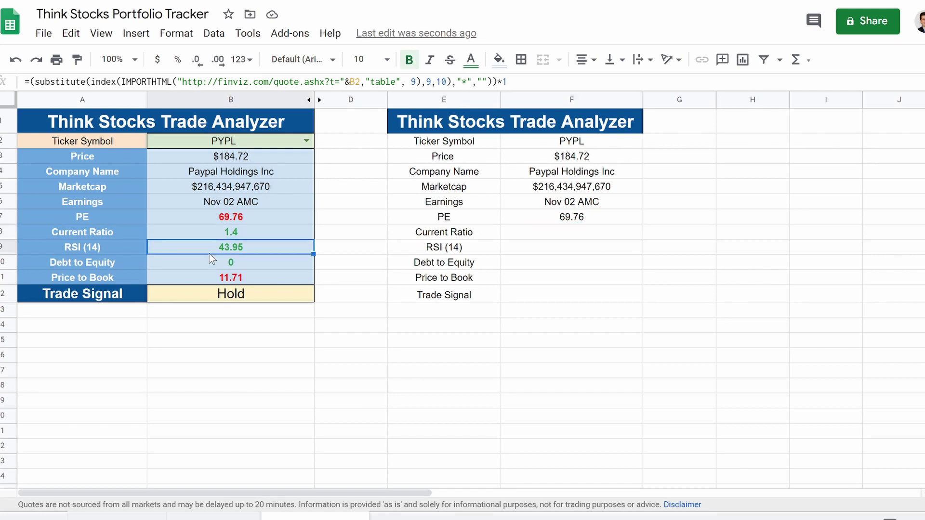
left_click(212, 265)
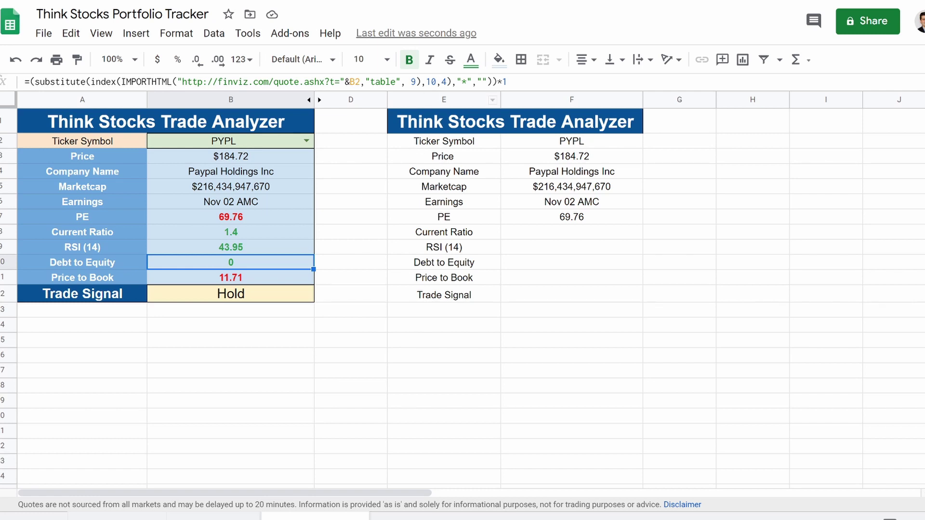
key("Down")
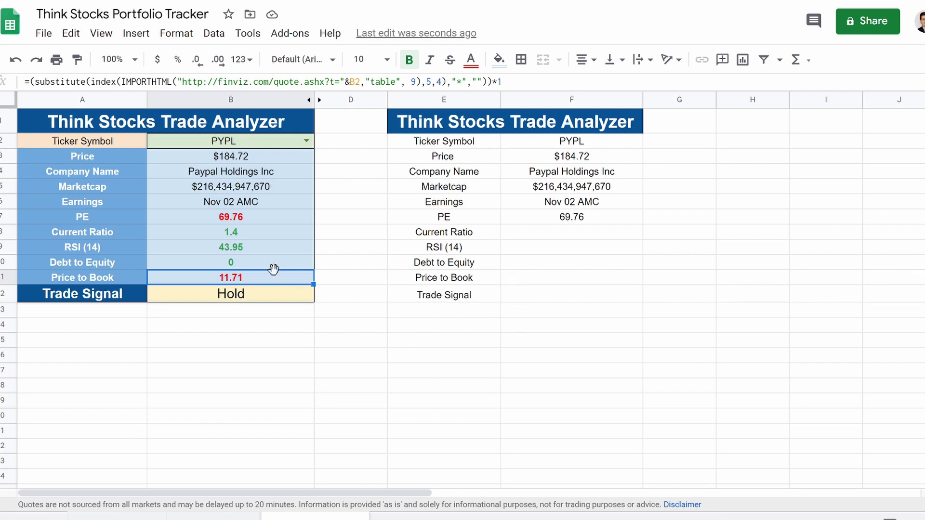
left_click(87, 233)
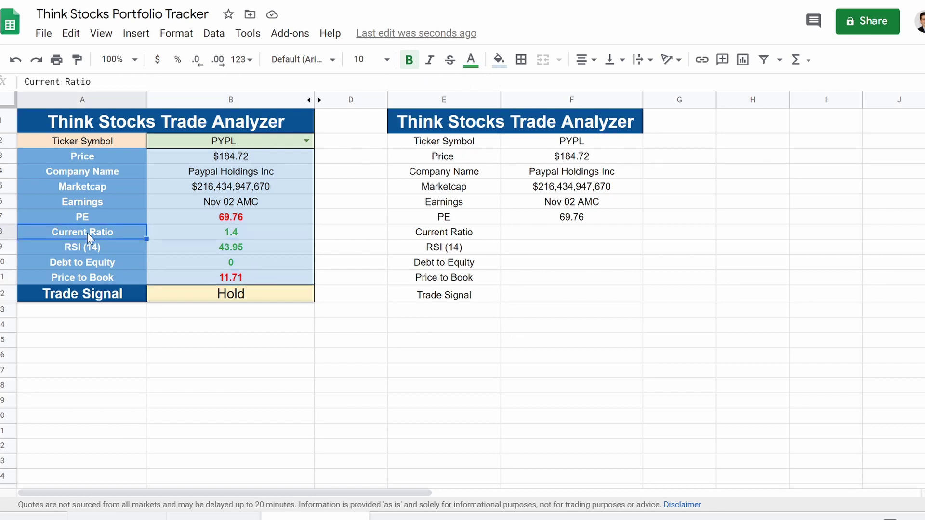
left_click(84, 250)
left_click(77, 261)
left_click(69, 278)
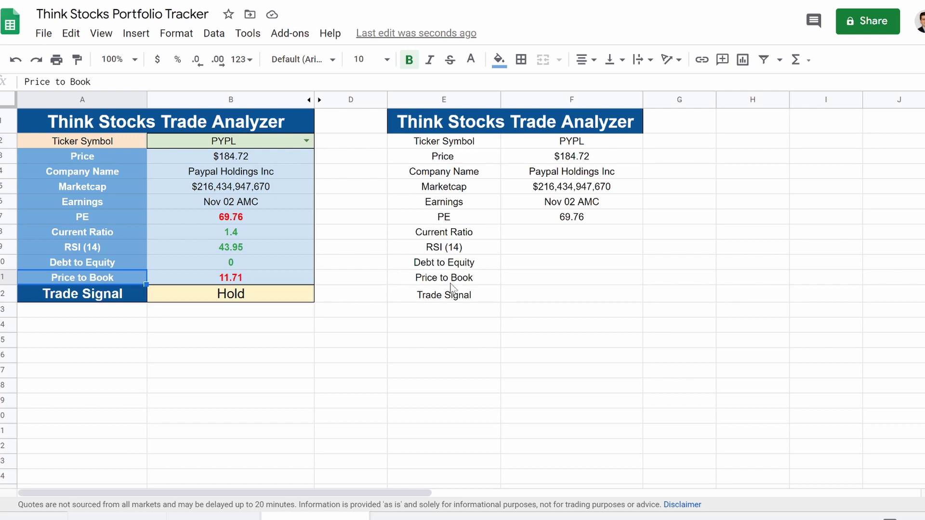
Review the Price to Book, Debt to Equity and RSI (14) formulas in cells F11, F10 and F9
left_click(568, 236)
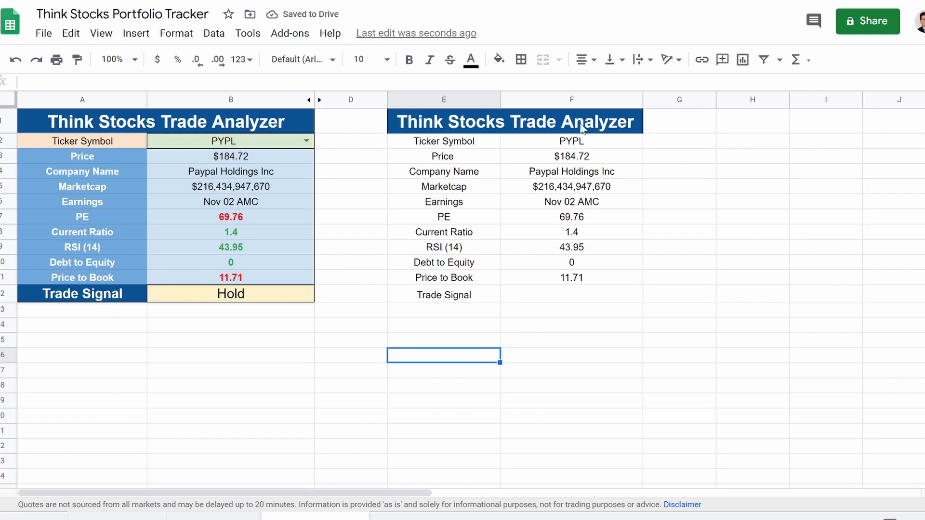
left_click(557, 279)
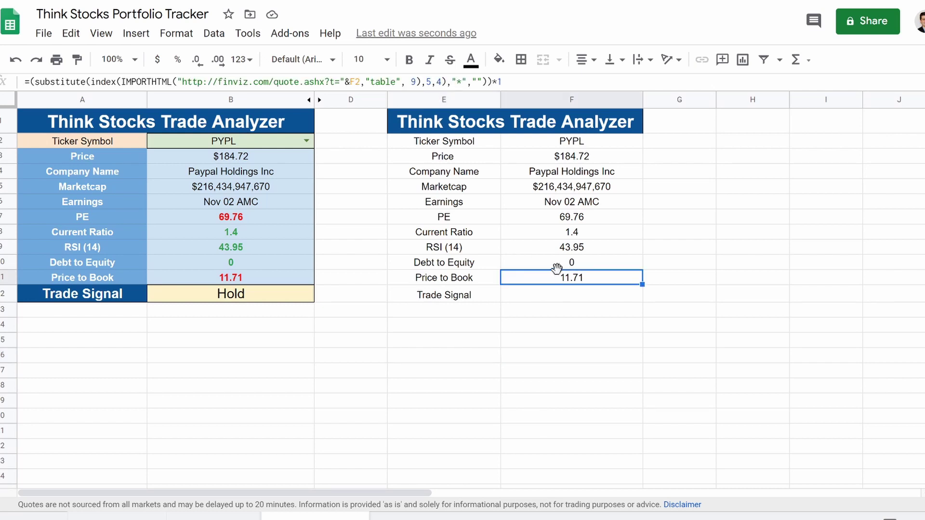
left_click(563, 264)
left_click(571, 250)
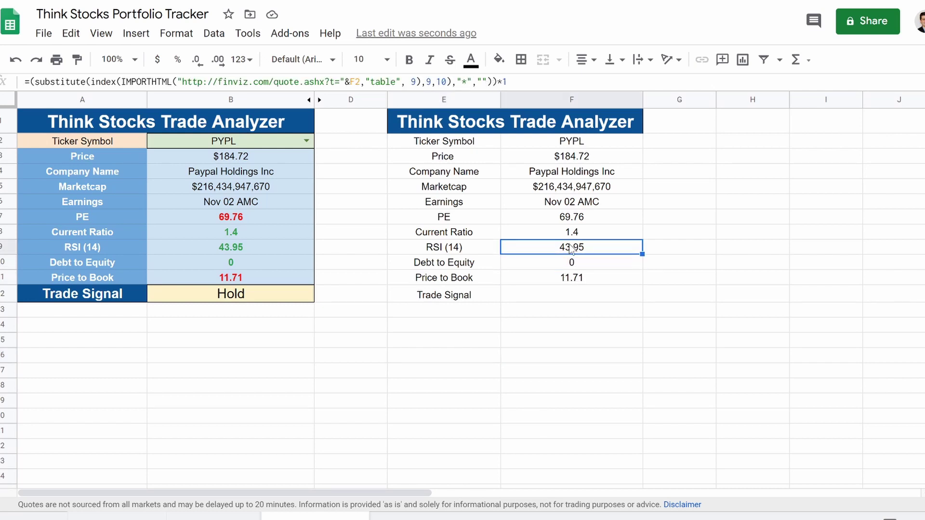
Set the ticker symbol to AAPL in cell F2 of the new table and in cell B2 of the original analyzer
left_click(572, 233)
left_click(572, 220)
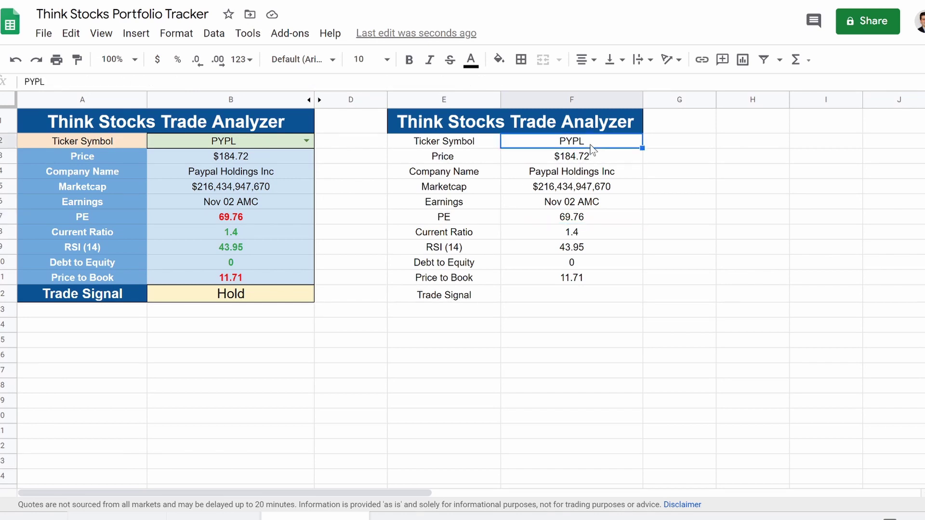
type("AAPL")
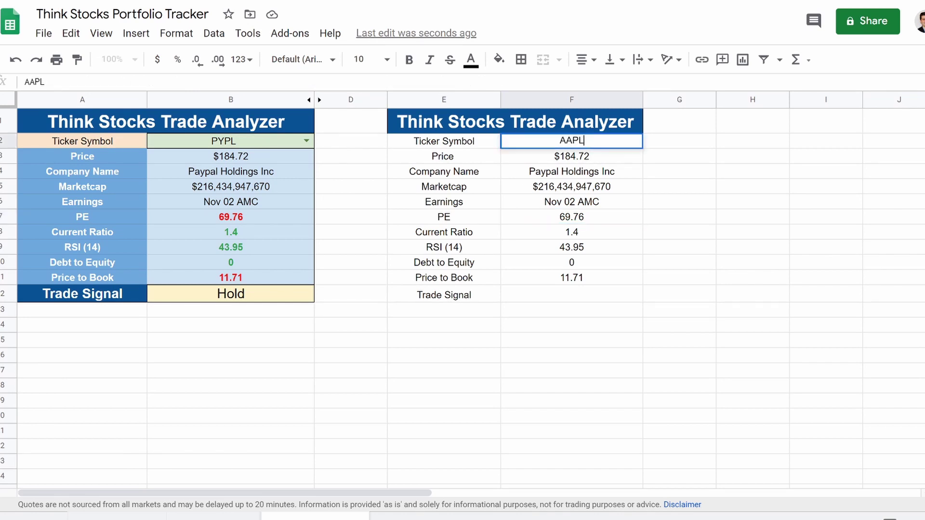
key("Return")
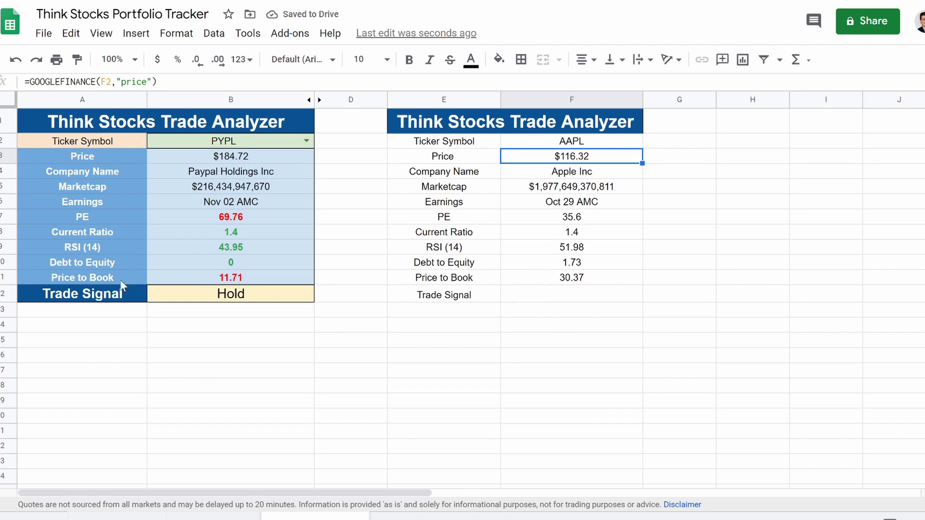
left_click(548, 303)
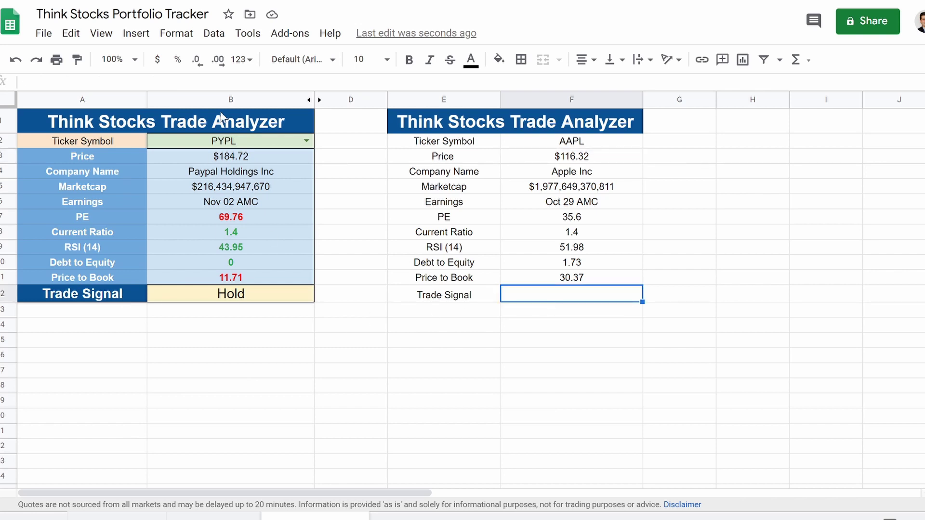
left_click(306, 141)
left_click(240, 160)
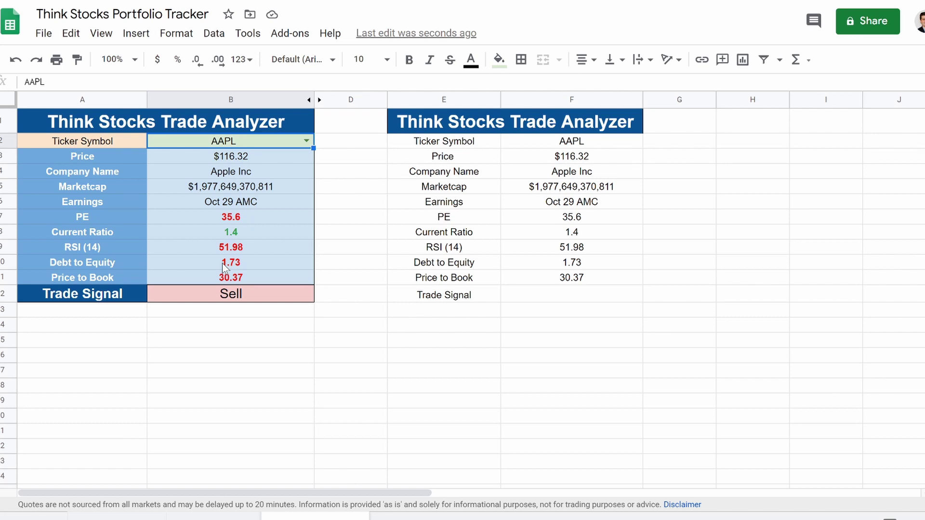
Unhide column C beside the original analyzer and look over the score cells C7:C12
left_click(319, 100)
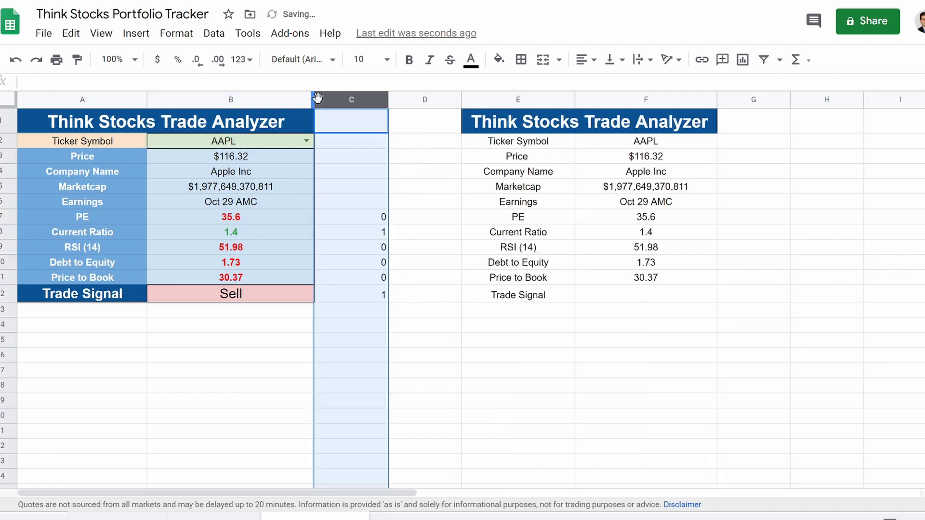
left_click(400, 236)
left_click_drag(372, 217, 371, 304)
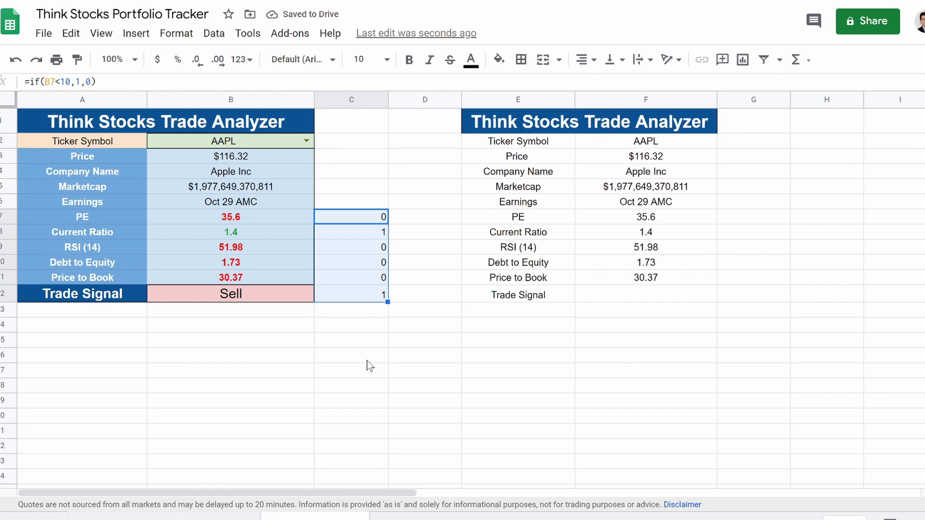
left_click(352, 355)
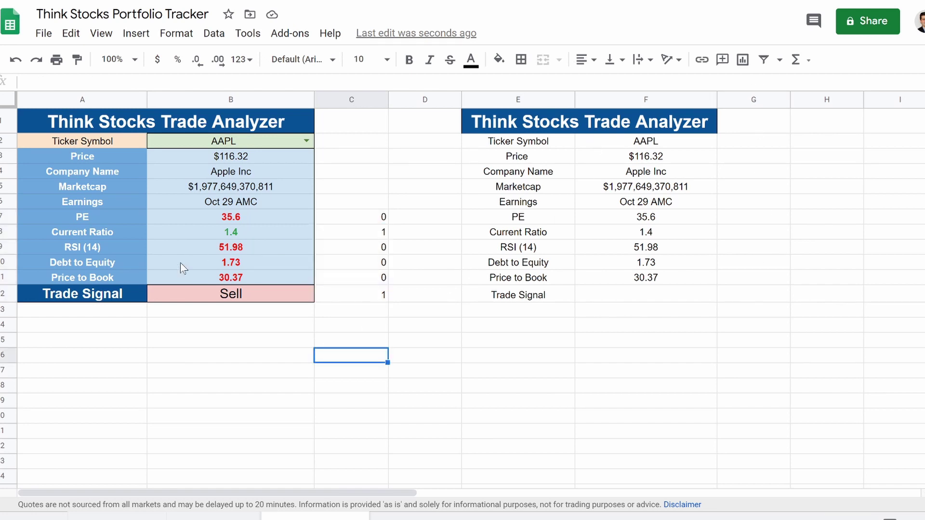
Check the PE row's IF formula in cell C7, and change the ticker symbol in cell B2 to INTC
left_click(82, 218)
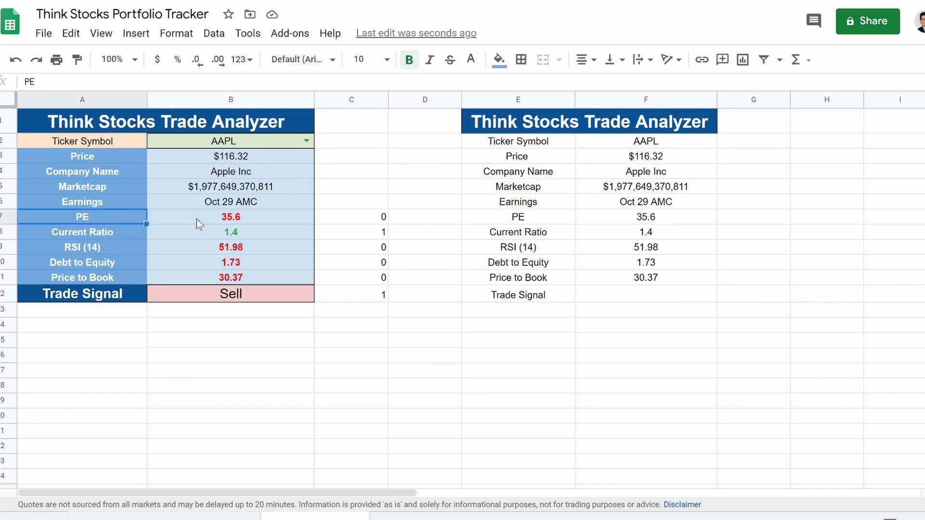
left_click(210, 220)
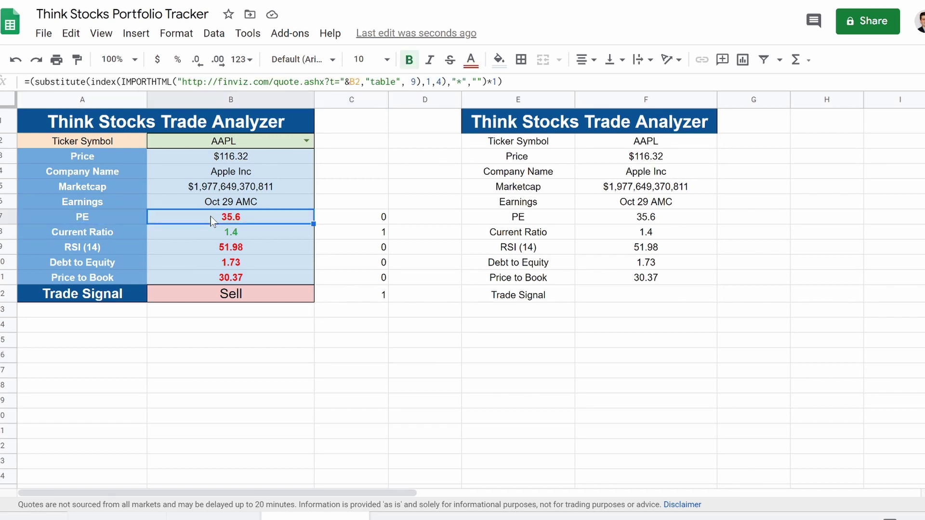
left_click(350, 218)
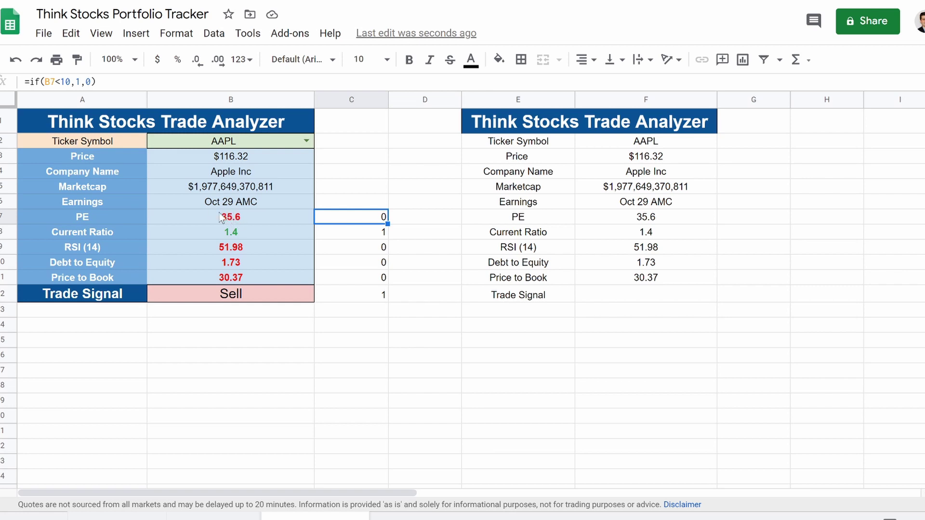
left_click(96, 81)
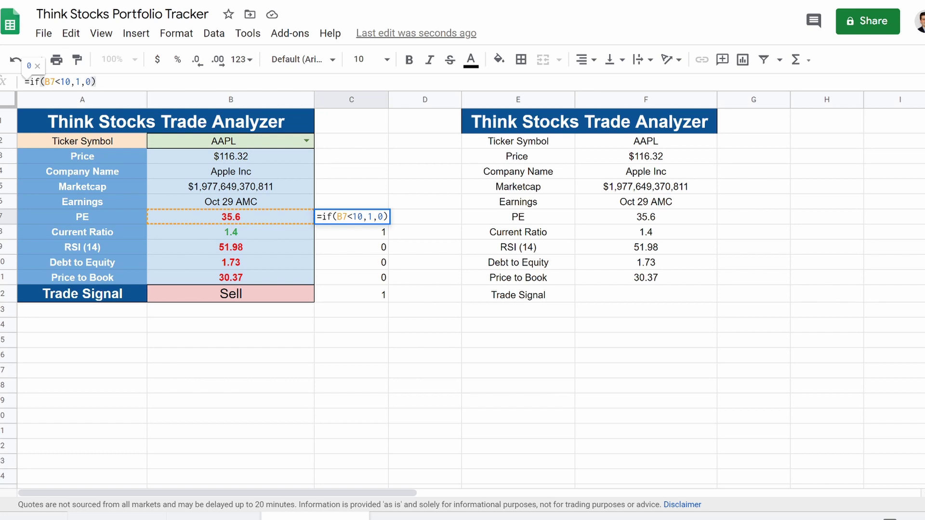
key("Return")
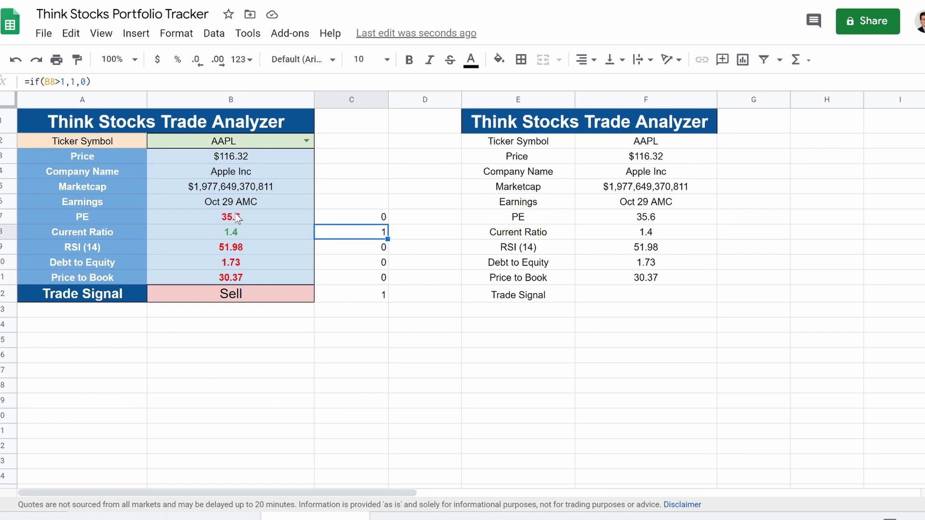
left_click(306, 141)
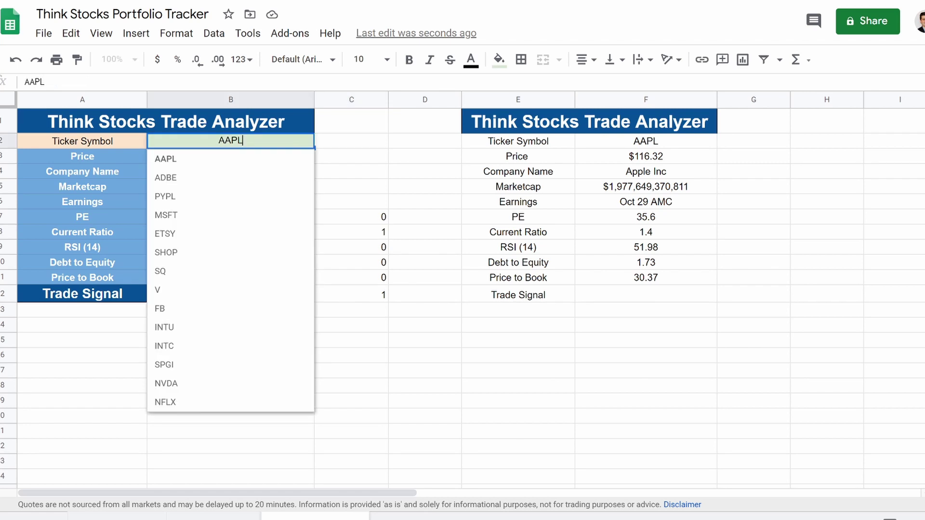
left_click(187, 348)
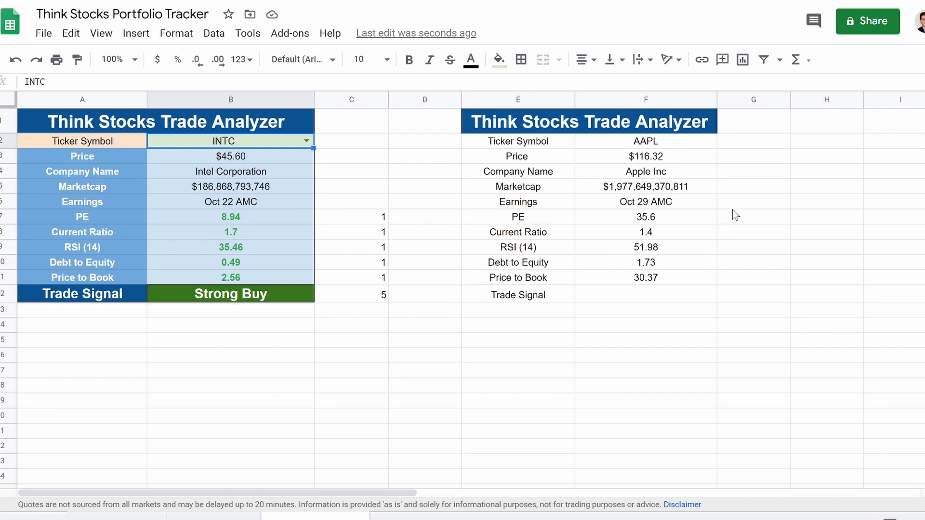
Enter the PE score formula =if(F7<10,1,0) in cell G7, modelled on cell C7
left_click(746, 220)
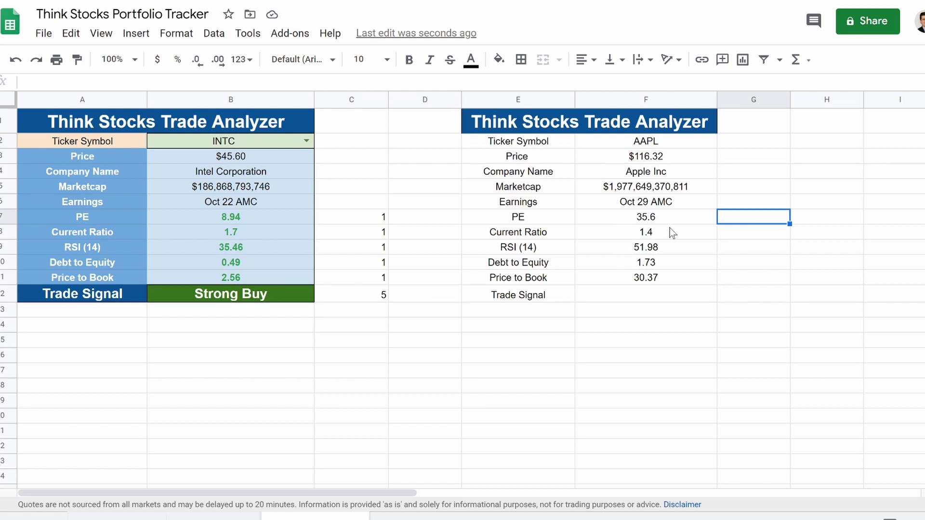
left_click(366, 218)
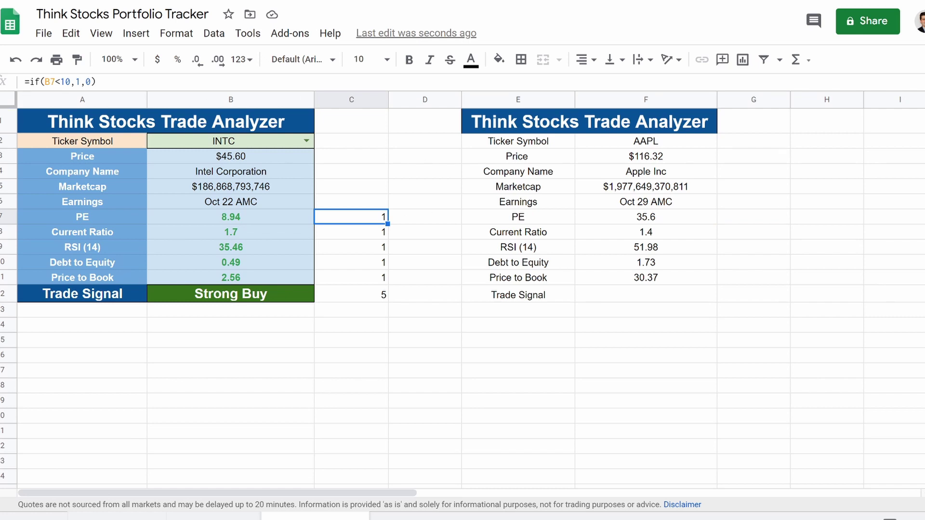
left_click(748, 221)
type("=")
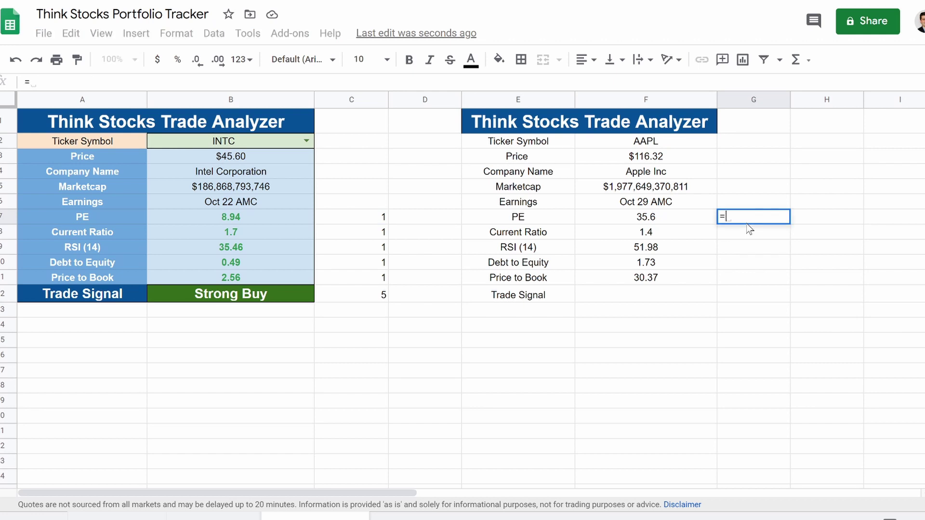
type("if(")
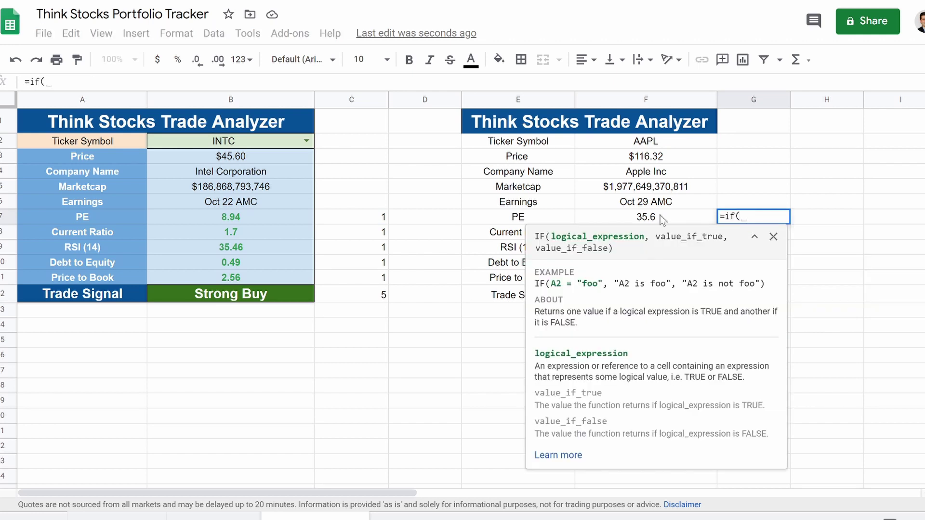
left_click(641, 220)
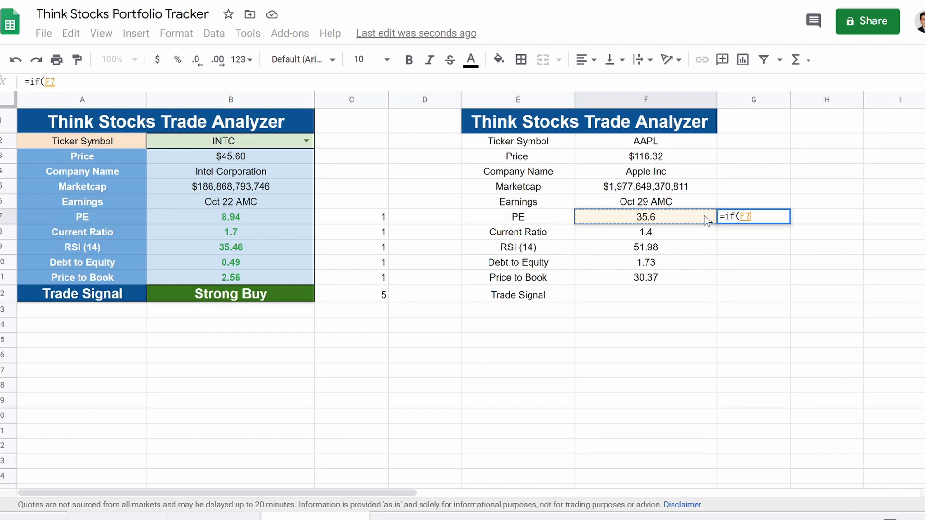
type("<")
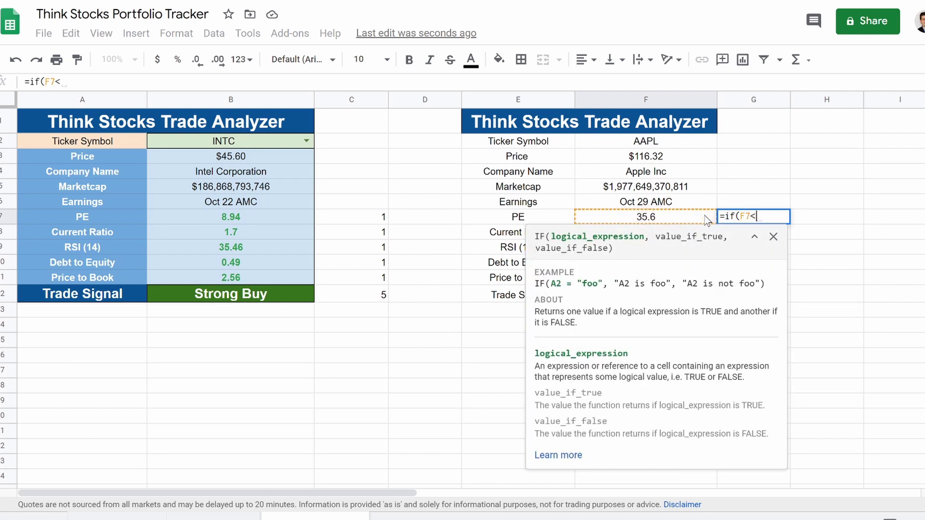
type("10,1")
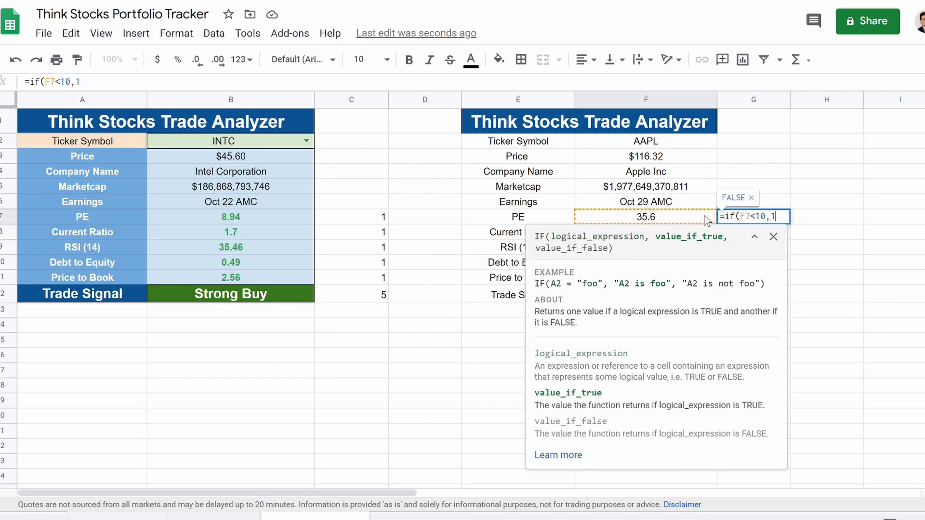
type(",0)")
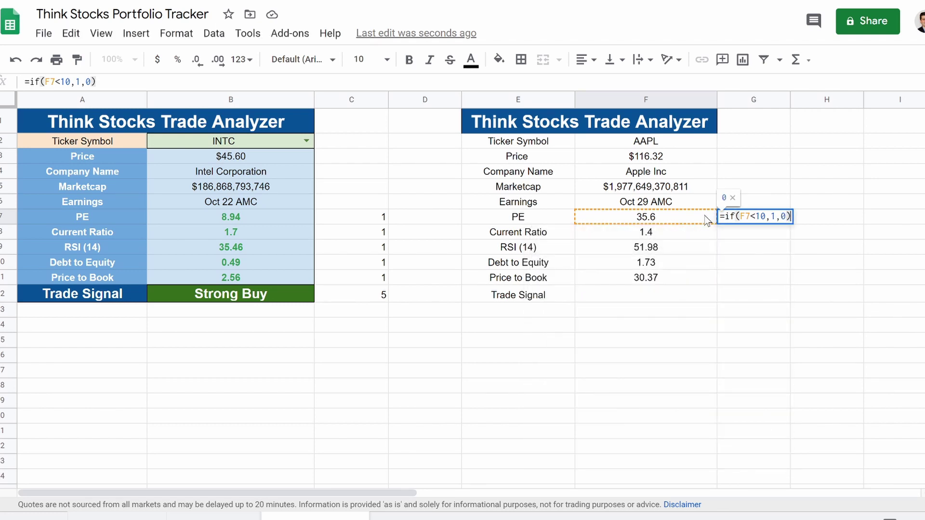
key("Return")
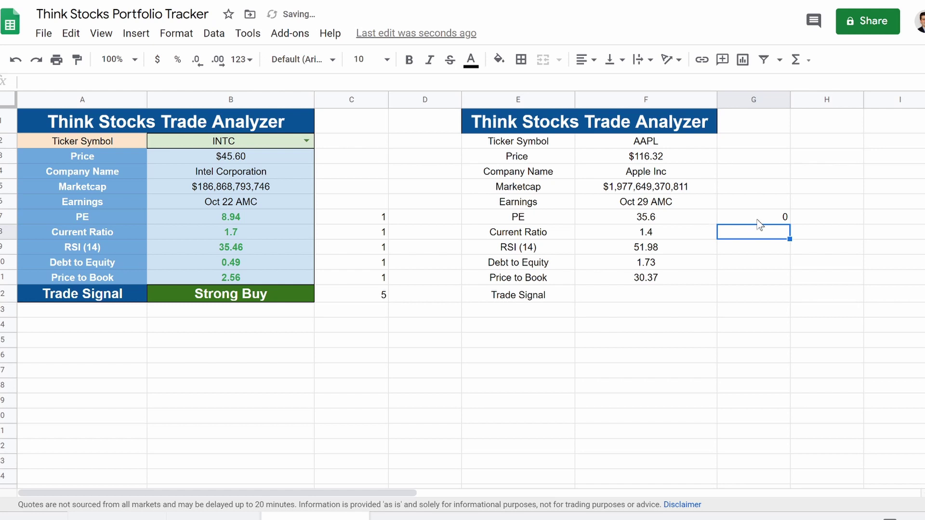
key("Up")
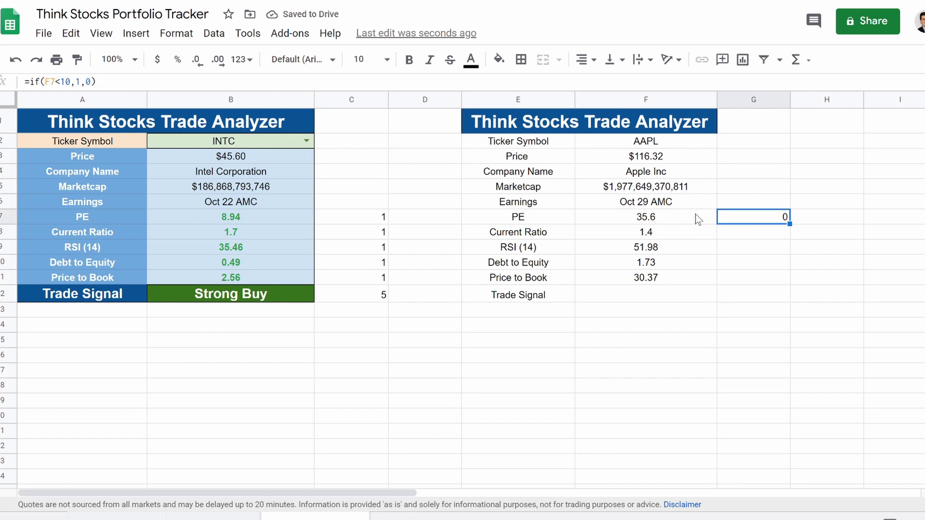
Set the ticker symbol in cell F2 of the new table to INTC
left_click(656, 143)
type("INTC")
key("Return")
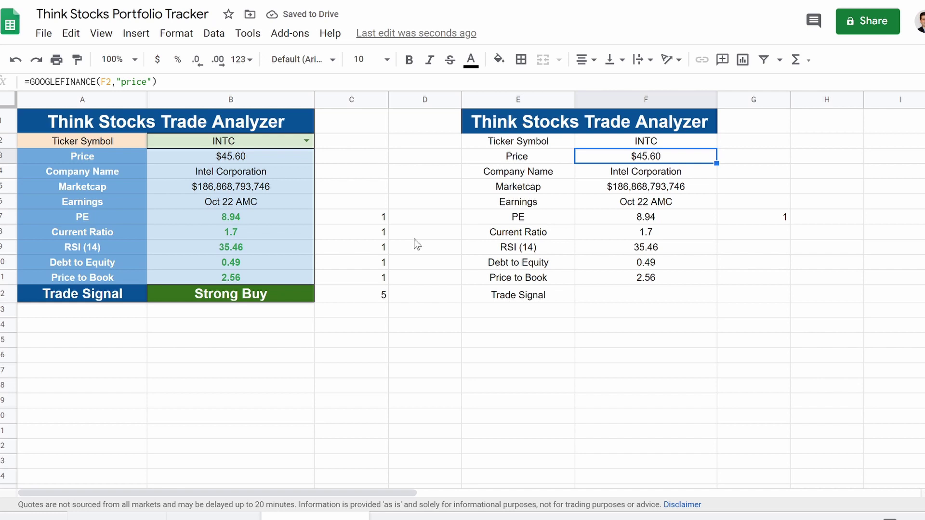
Examine the IF formulas in C7:C11 that score PE, Current Ratio, RSI (14), Debt to Equity and Price to Book
left_click(342, 234)
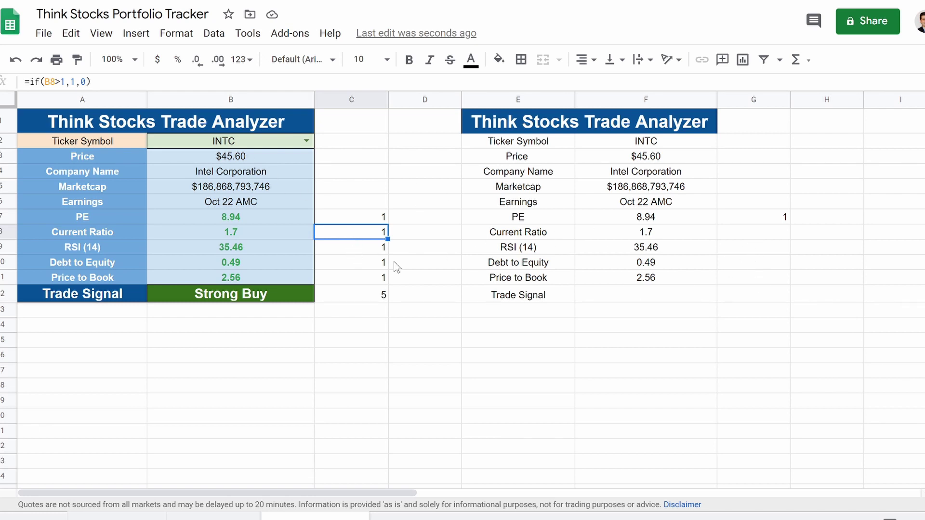
left_click(368, 250)
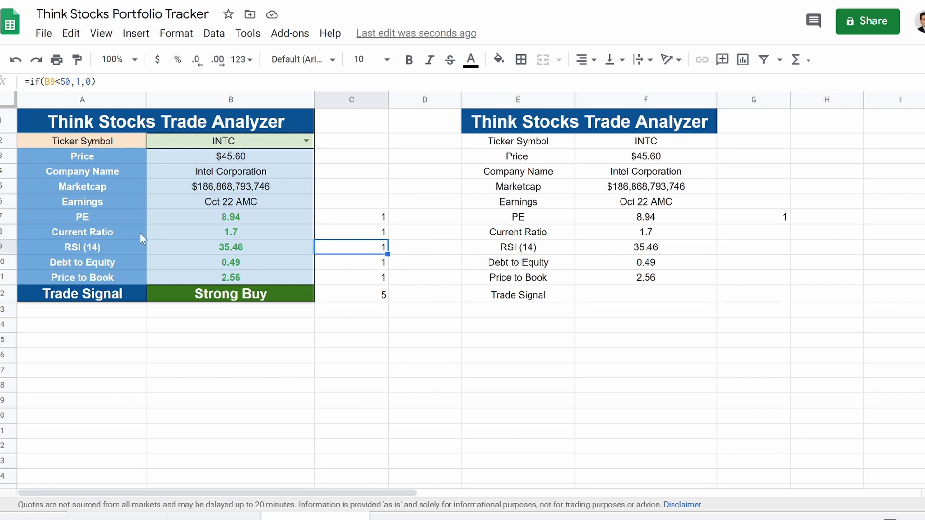
left_click(74, 249)
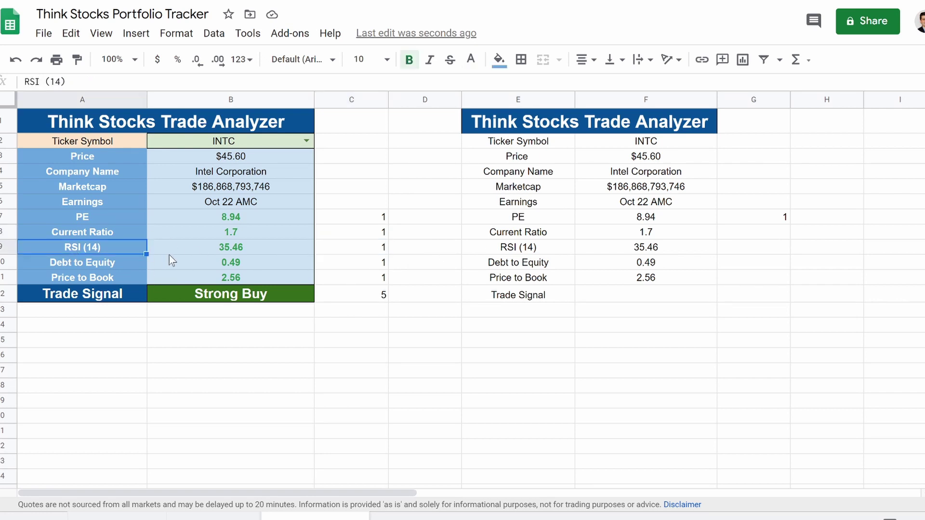
left_click(289, 251)
left_click(356, 247)
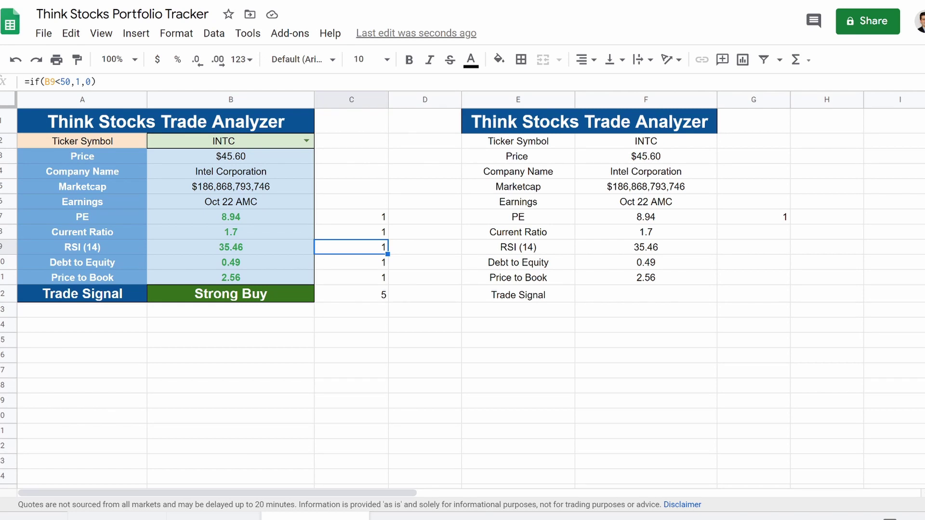
left_click(351, 268)
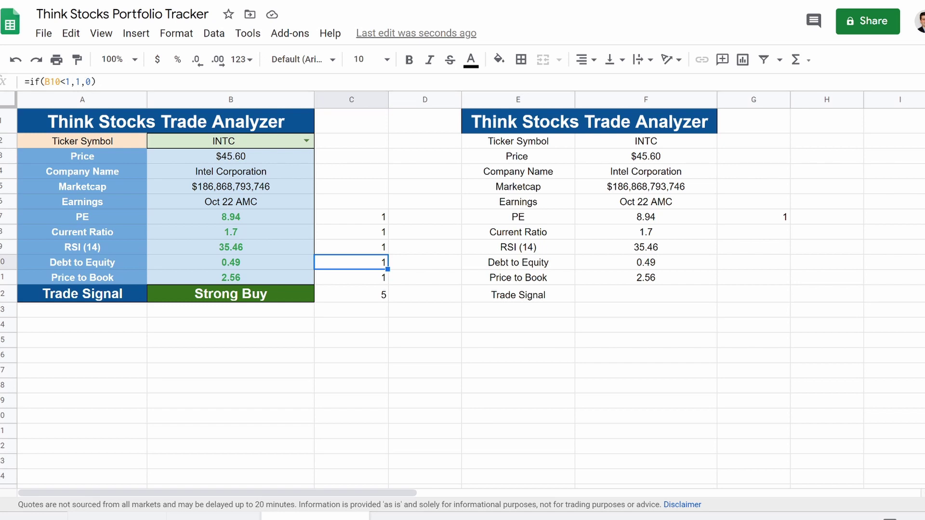
left_click(355, 282)
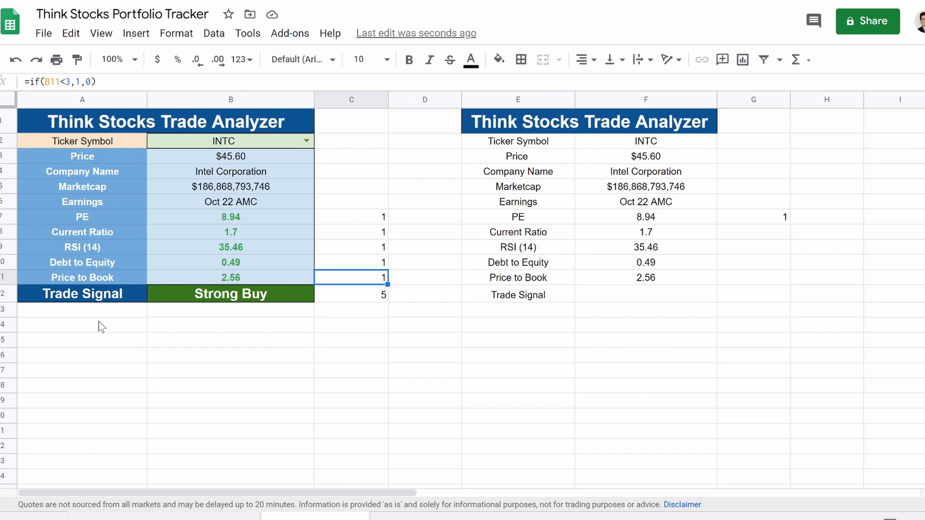
left_click(374, 264)
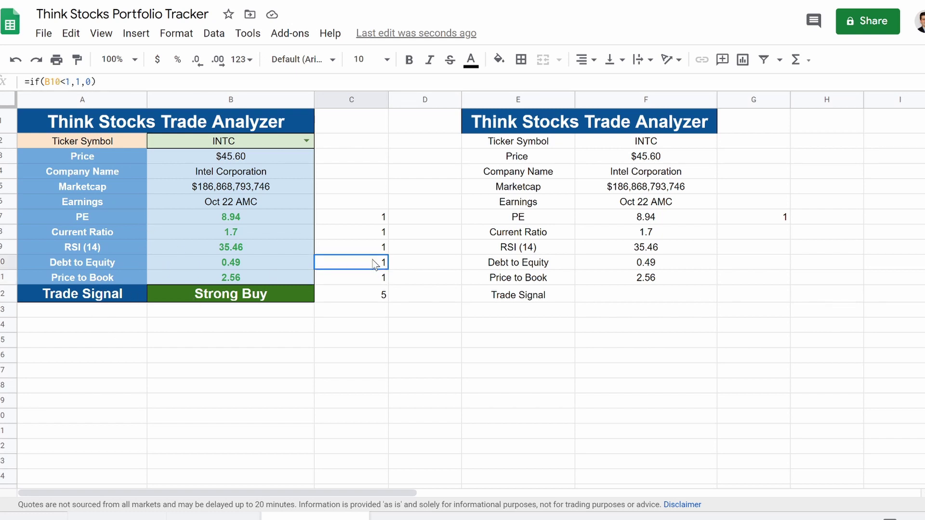
left_click(381, 235)
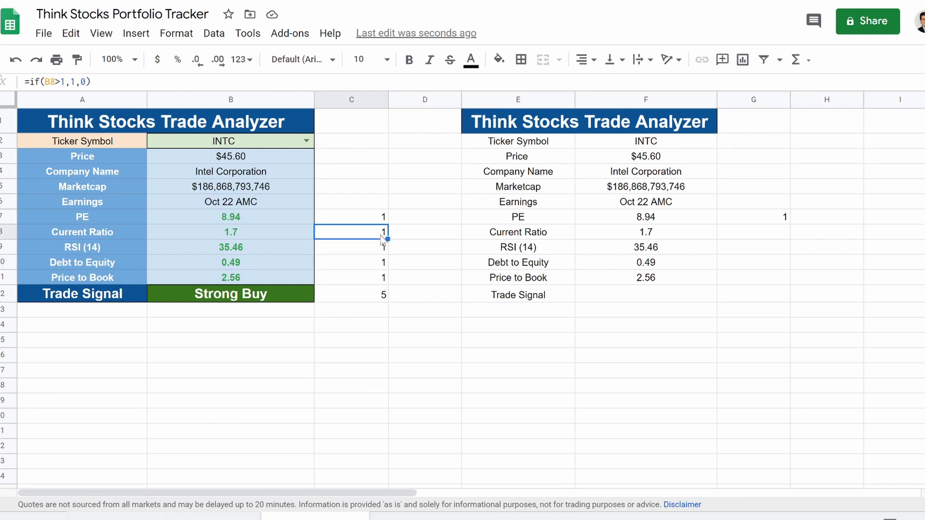
left_click(360, 218)
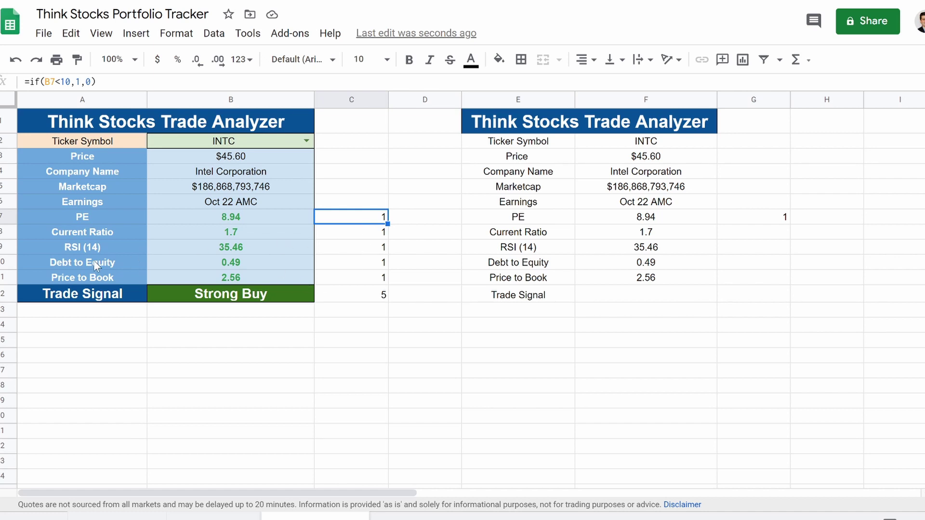
Fill in the IF score formulas for Current Ratio, RSI (14), Debt to Equity and Price to Book in G8:G11, modelled on column C
left_click(374, 250)
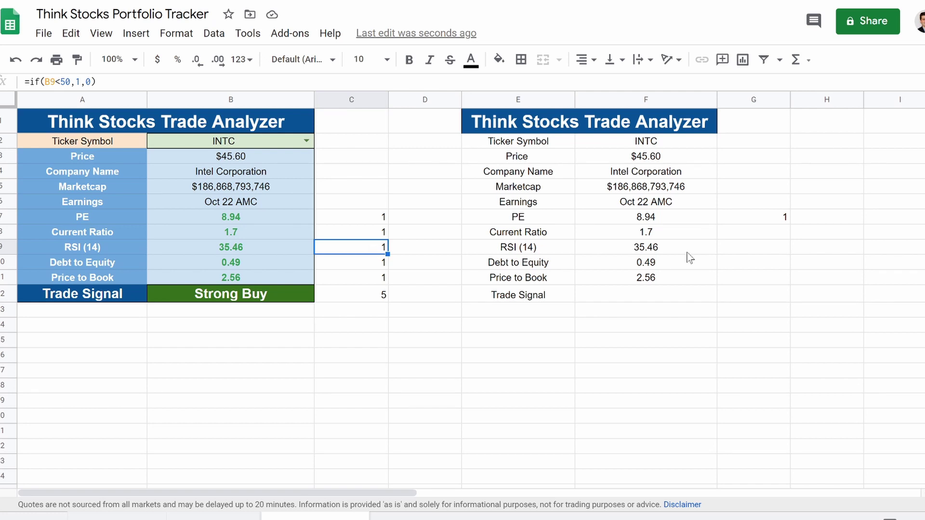
left_click(786, 236)
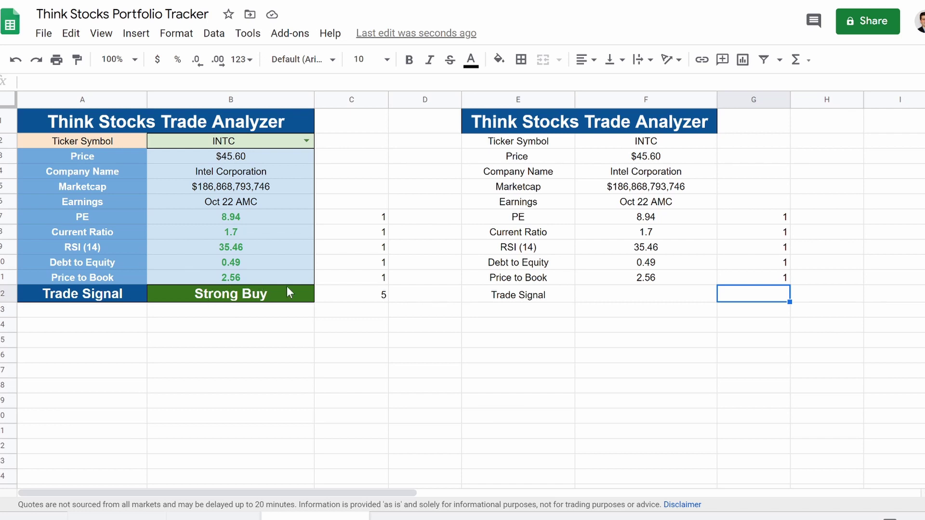
Total the five scores in cell G12 with the formula =sum(G7:G11)
type("=")
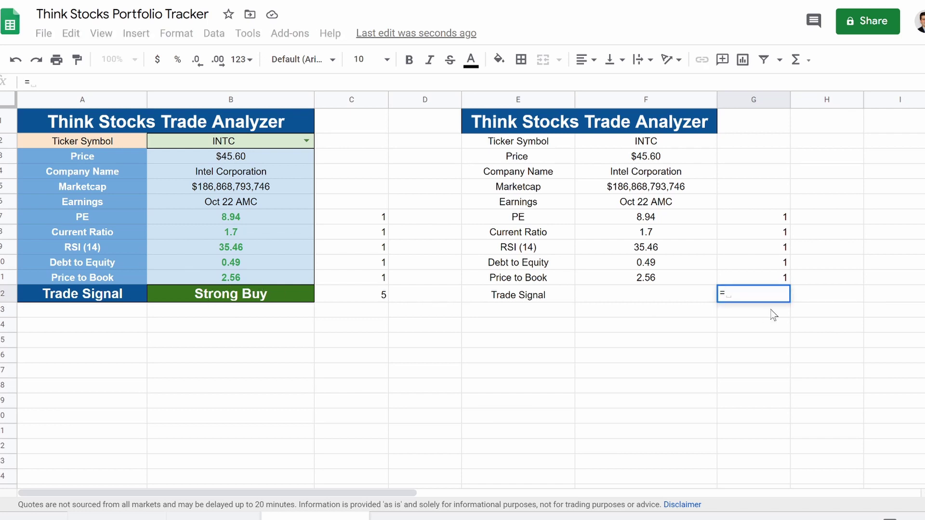
type("sum")
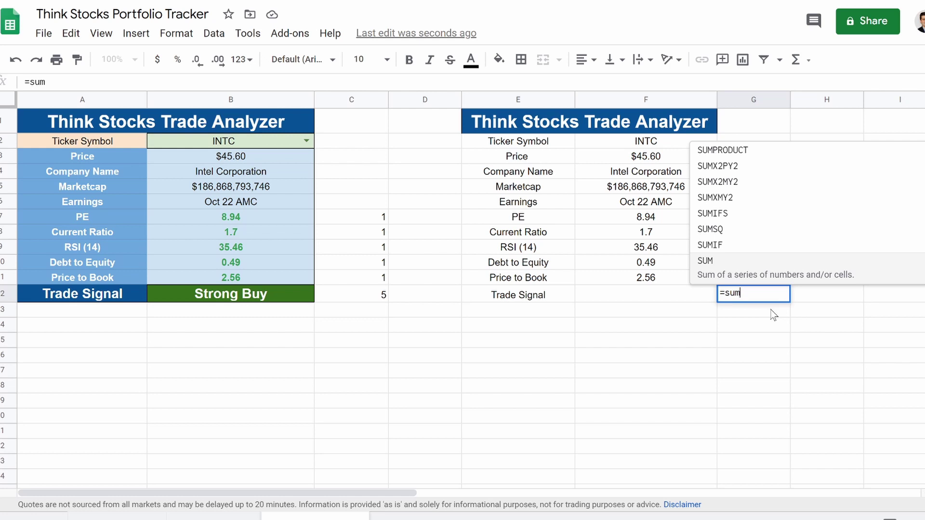
type("(")
key("BackSpace")
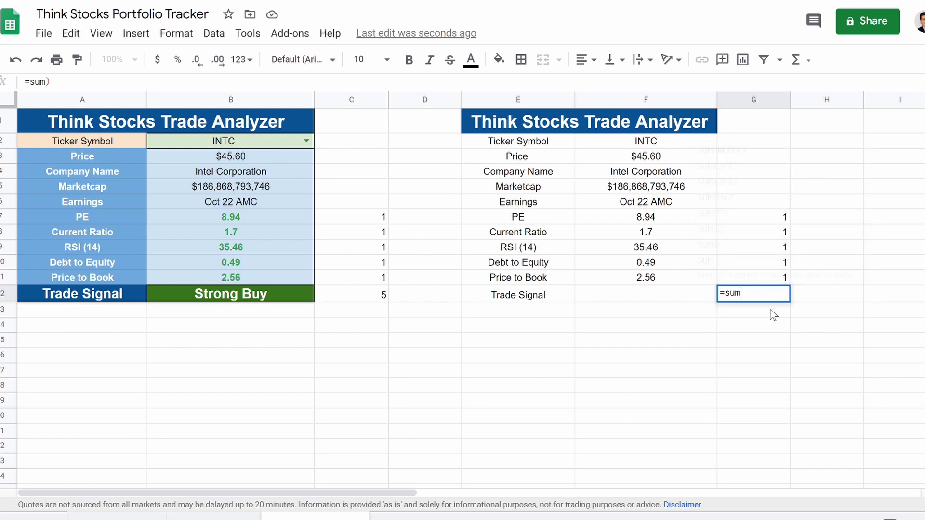
type("(")
left_click_drag(763, 221, 767, 280)
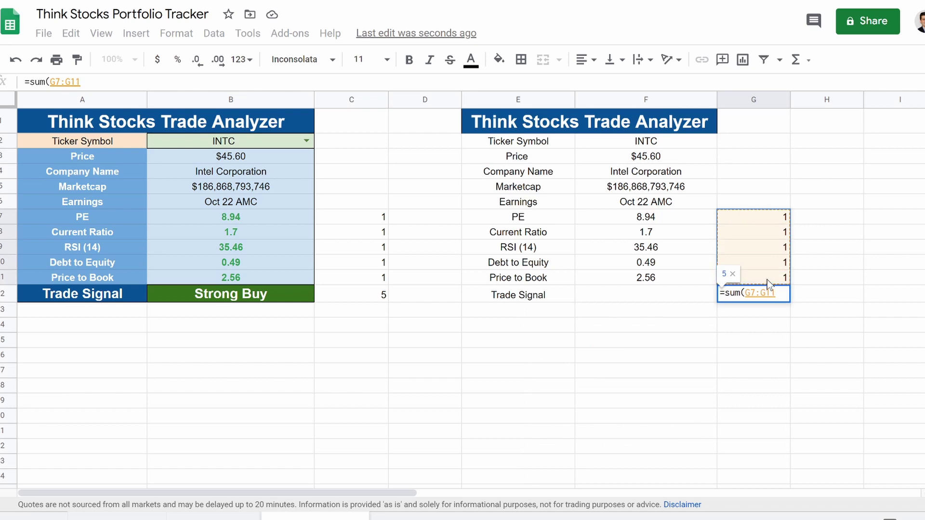
type(")")
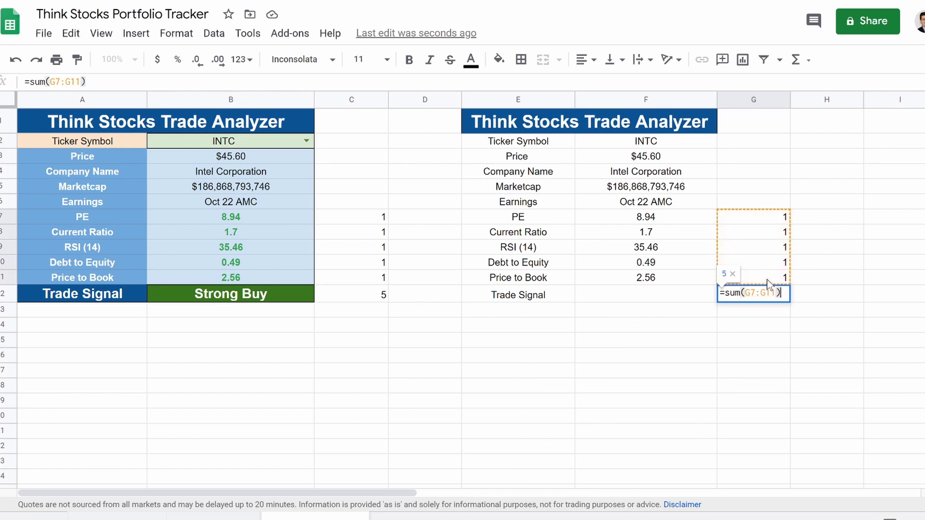
key("Return")
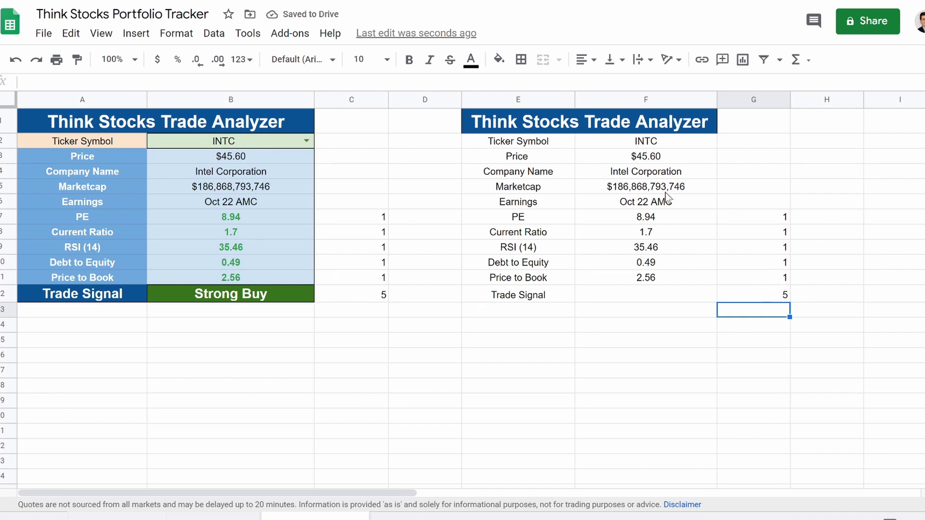
Set the ticker symbol in cell F2 of the new table to AAPL
left_click(641, 141)
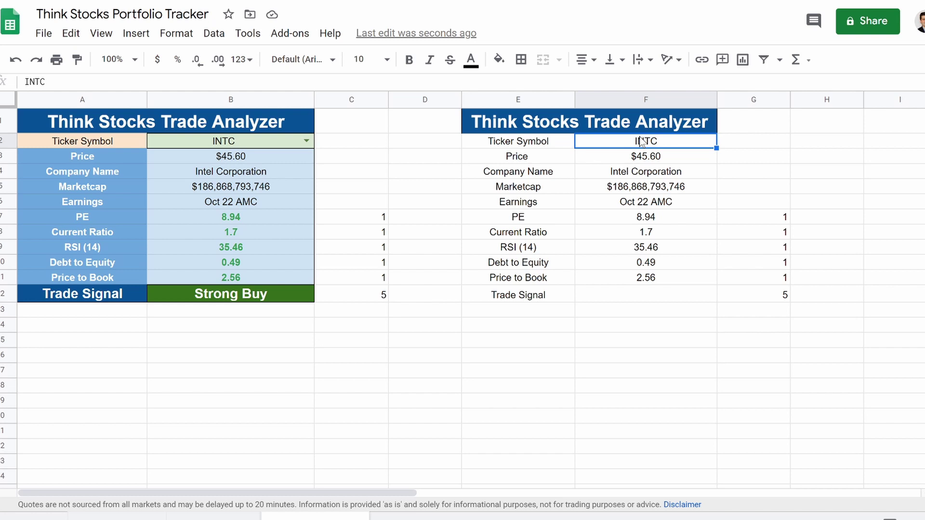
type("AAPL")
key("Return")
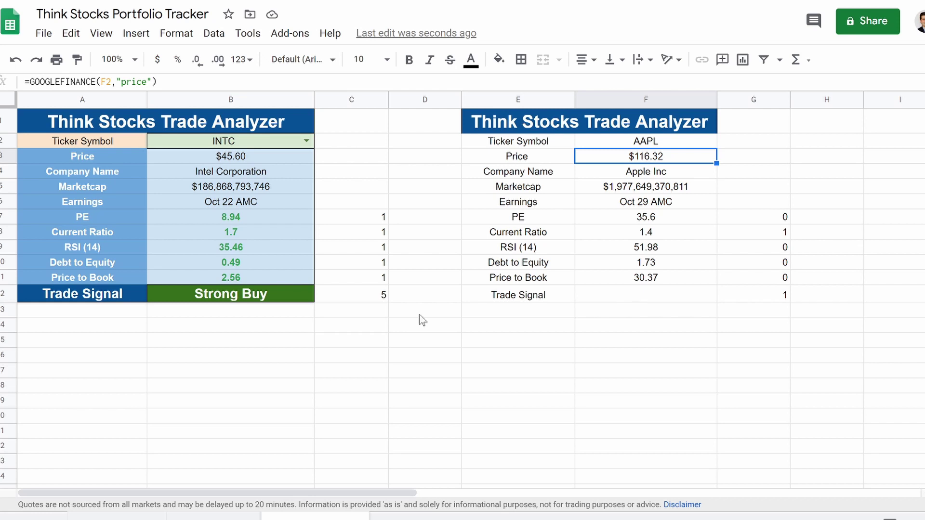
Examine the IFS formula behind the trade signal in B12 and the score total formula in C12
left_click(236, 299)
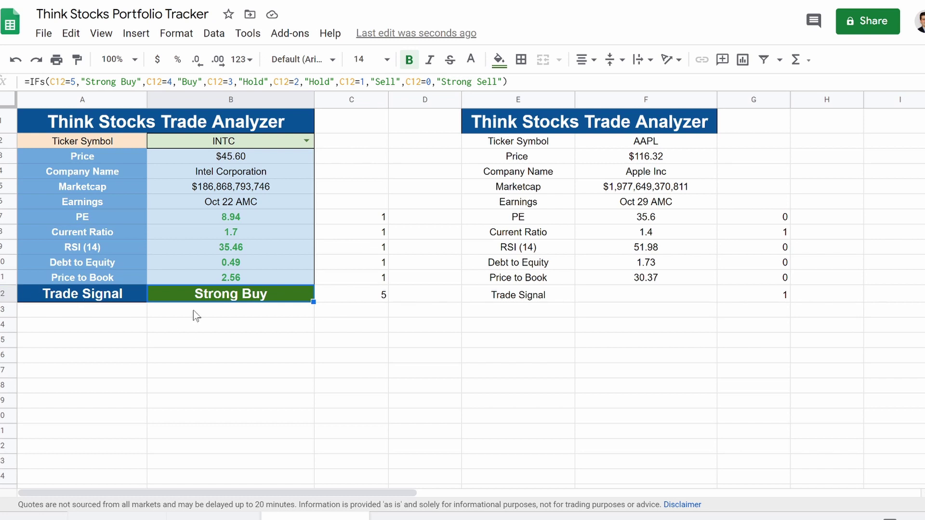
left_click(369, 300)
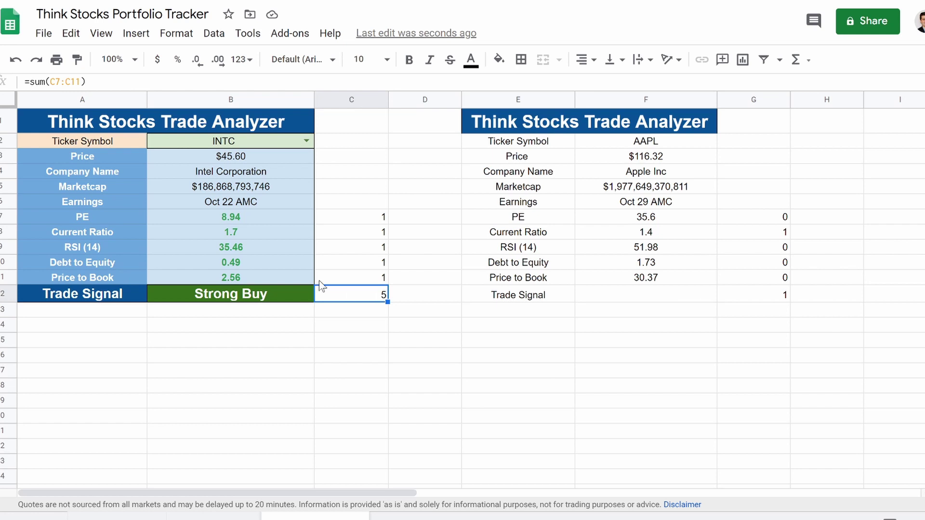
left_click(261, 287)
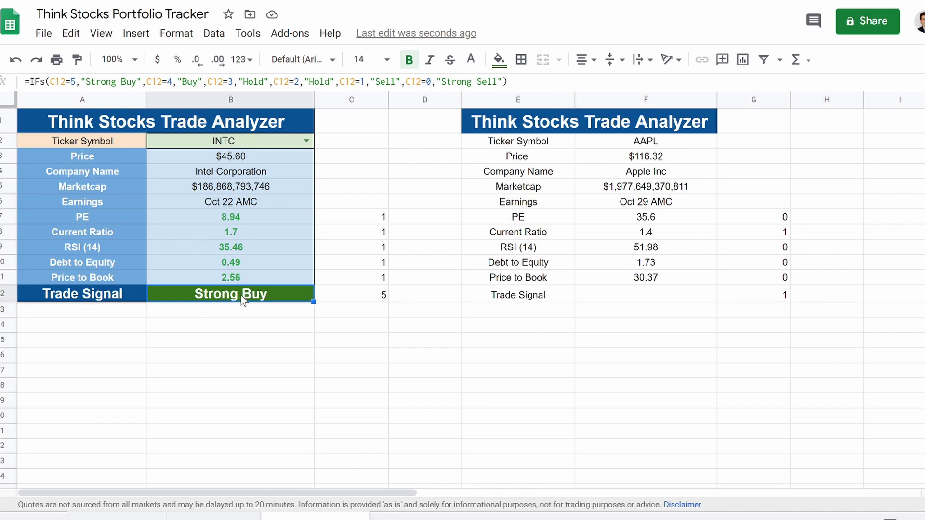
left_click_drag(515, 82, 522, 99)
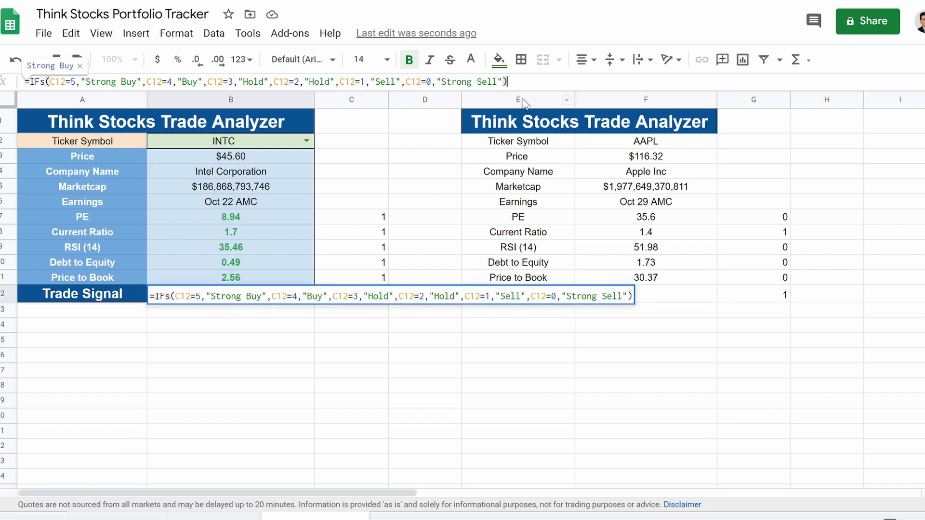
left_click(324, 343)
Copy the trade signal formula from cell B12 into cell F12 of the new table
left_click(217, 302)
key("ctrl+c")
left_click(596, 299)
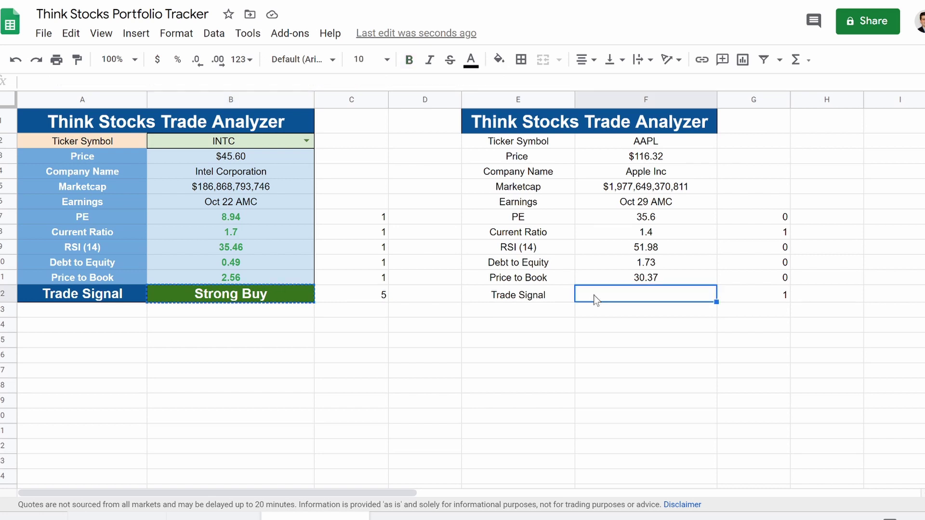
key("ctrl+v")
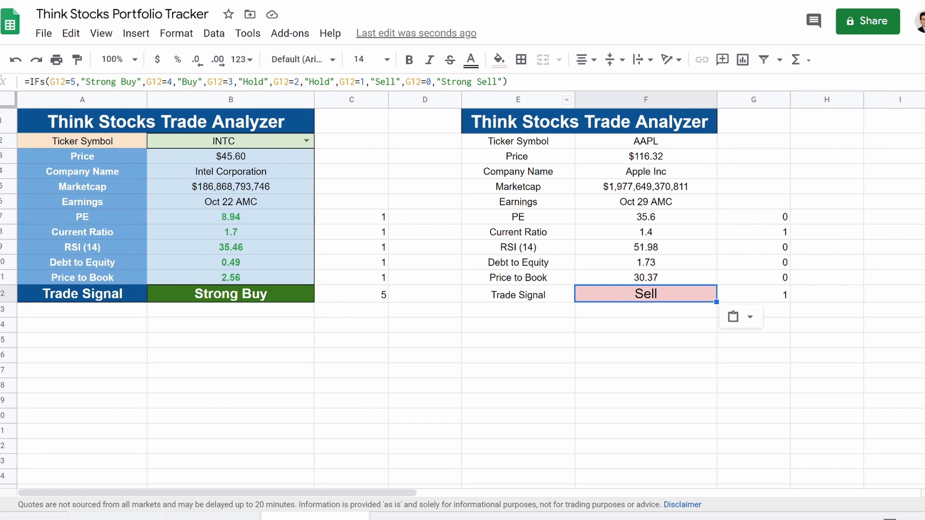
Change the F12 trade signal formula so that a score total of 1 returns "staty away"
left_click(499, 59)
left_click(536, 89)
left_click(395, 82)
key("BackSpace")
key("BackSpace")
key("BackSpace")
key("BackSpace")
type("staty away")
key("Return")
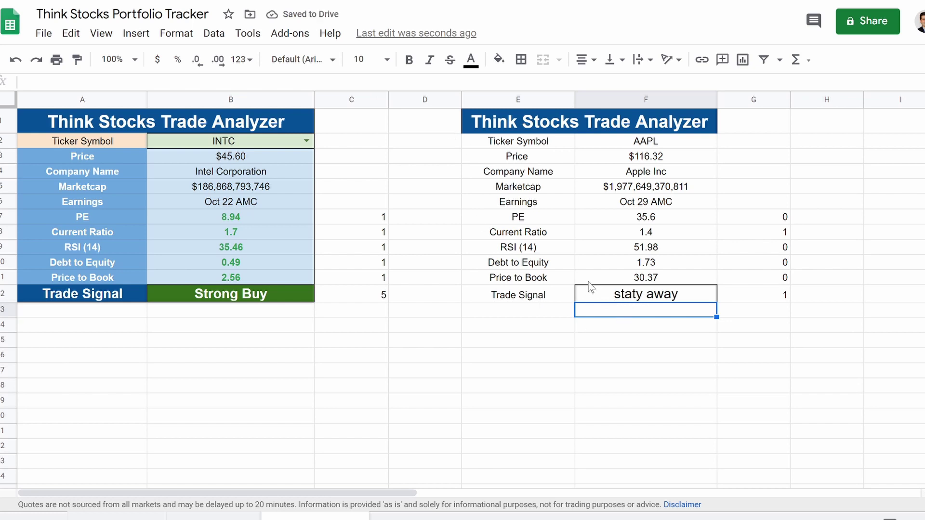
Correct the spelling of the G12=1 result in the F12 formula to "stay away"
left_click(603, 296)
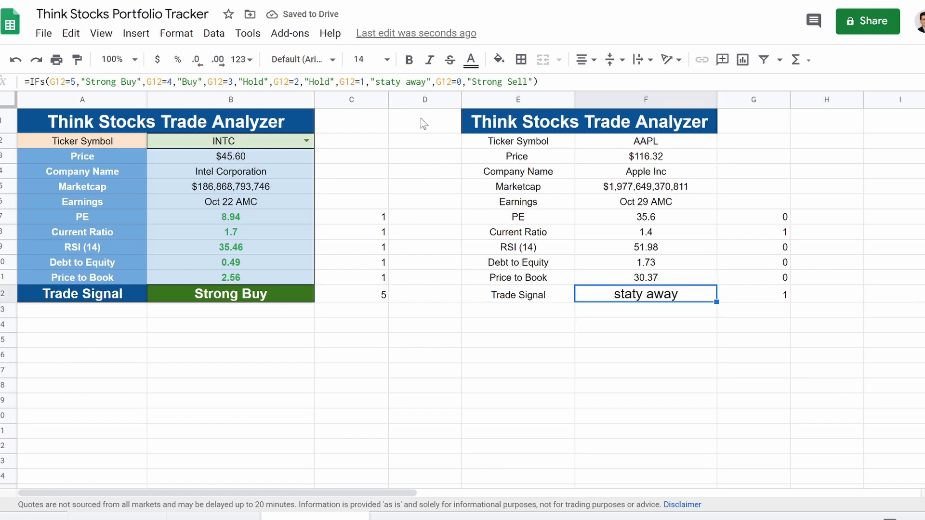
left_click(397, 82)
key("BackSpace")
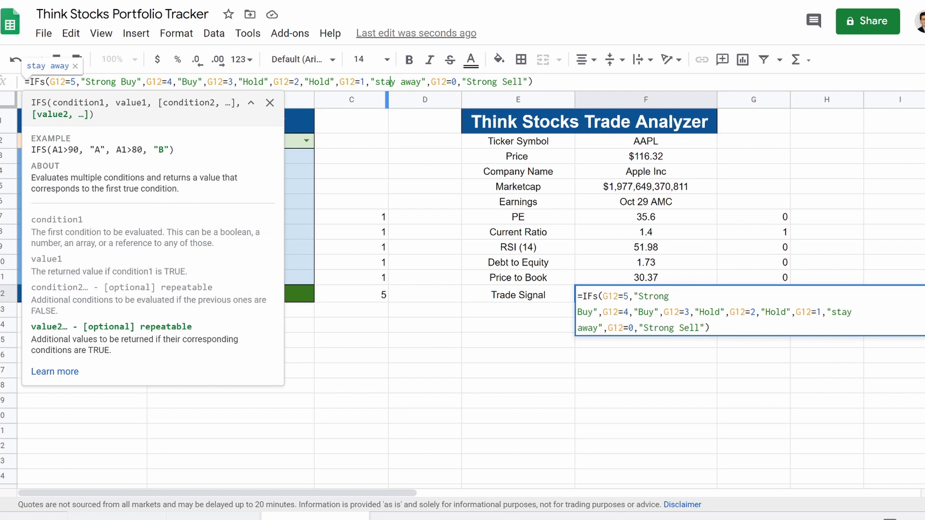
key("Return")
Restore "Sell" as the result for G12=1 in the F12 trade signal formula
left_click(609, 295)
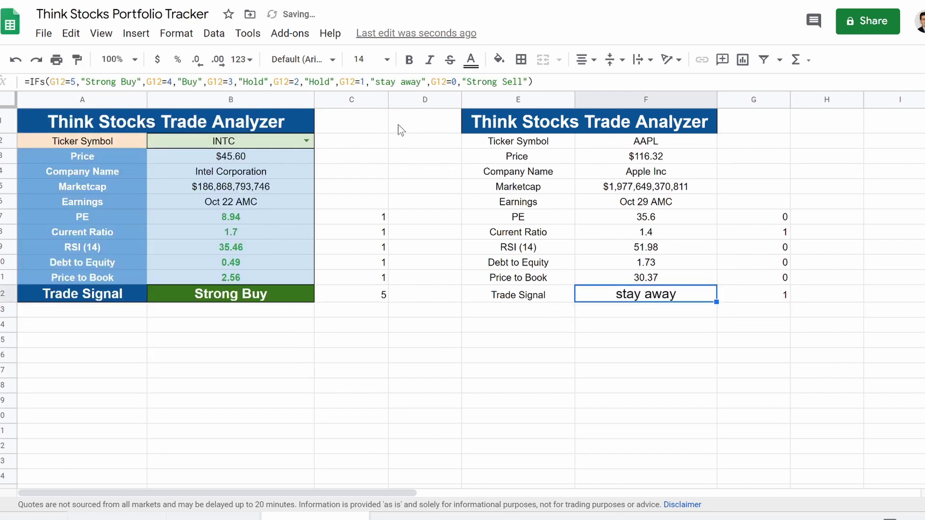
left_click(421, 82)
key("BackSpace")
key("BackSpace")
key("BackSpace")
key("BackSpace")
key("BackSpace")
key("BackSpace")
key("BackSpace")
key("BackSpace")
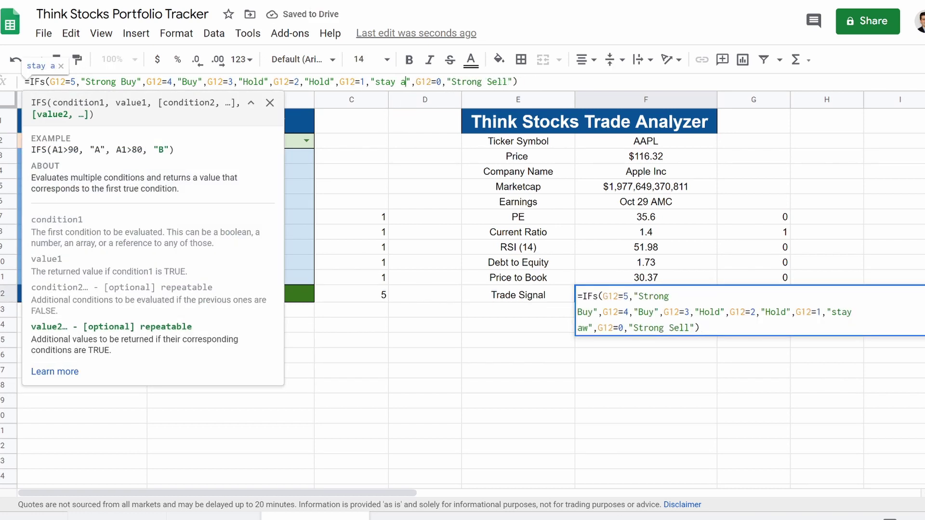
key("BackSpace")
type("Sell")
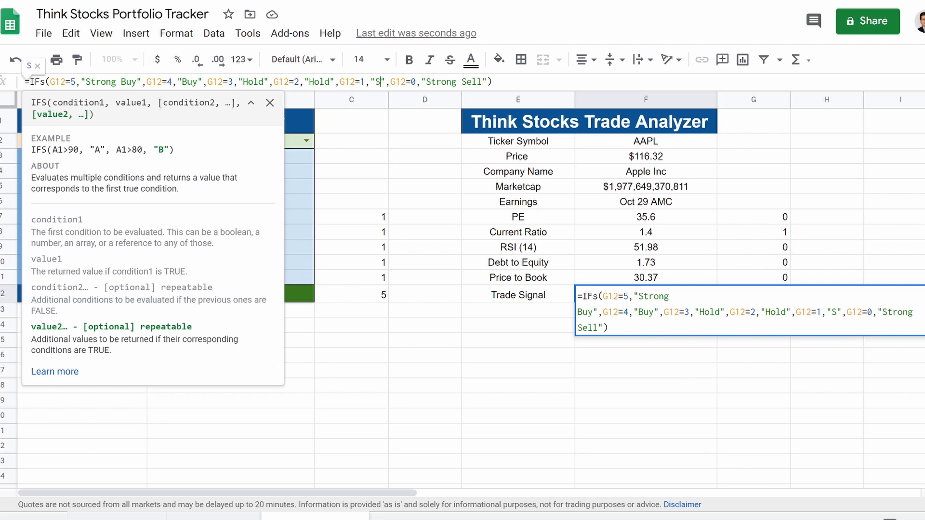
key("Return")
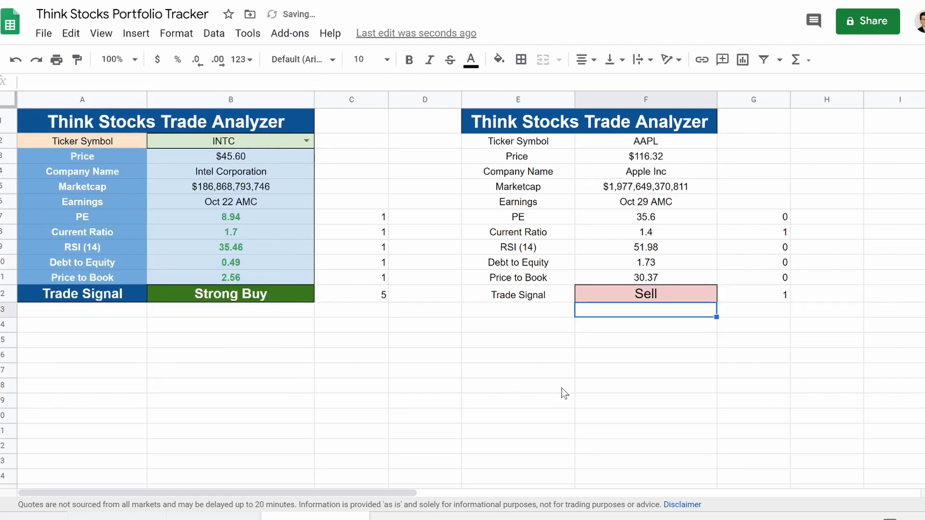
left_click(589, 388)
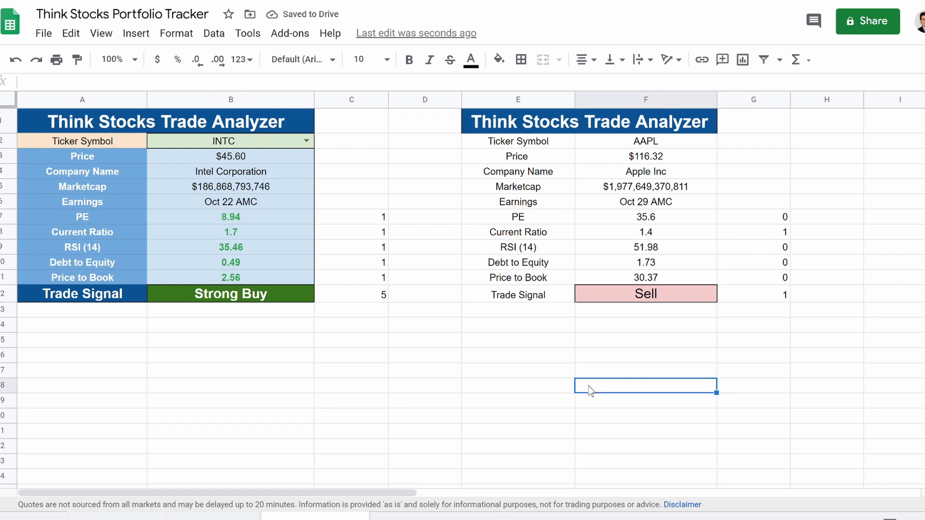
Hide the score helper columns G and C
left_click(756, 100)
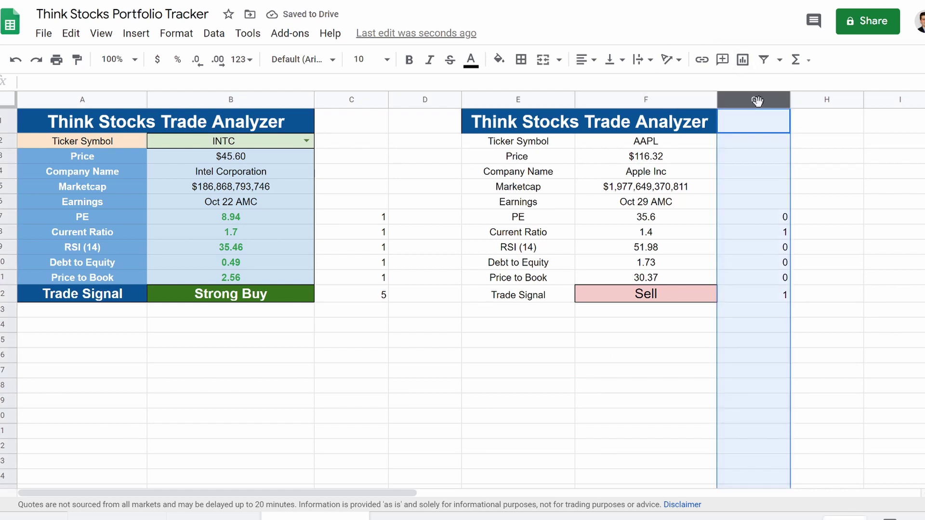
right_click(758, 100)
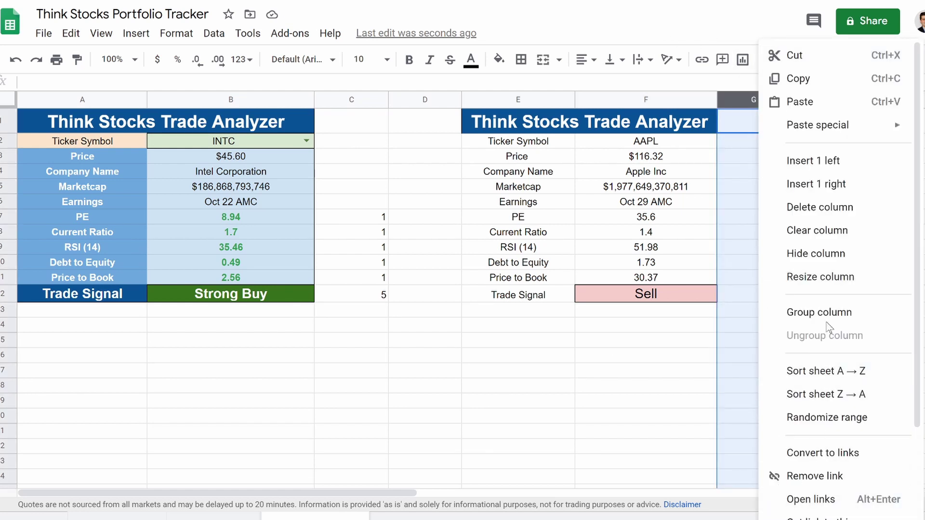
left_click(825, 260)
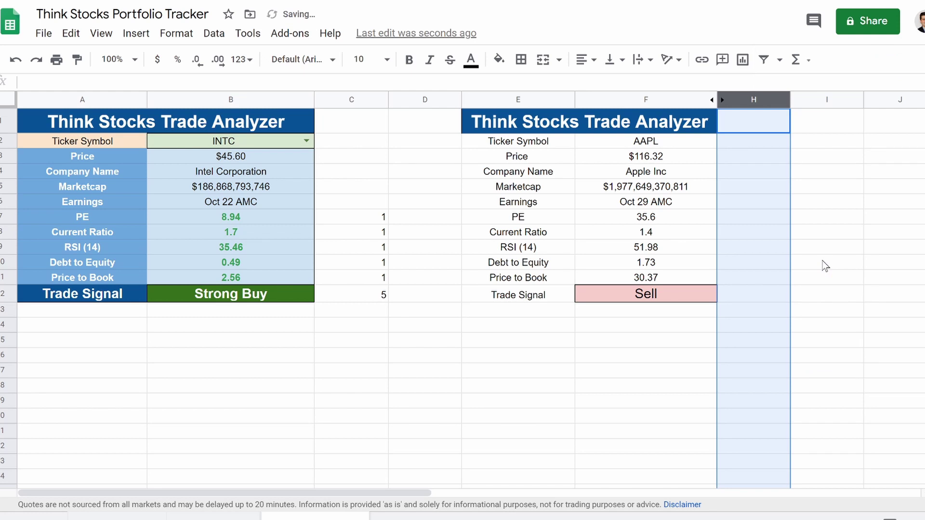
left_click(605, 332)
left_click(359, 99)
right_click(352, 159)
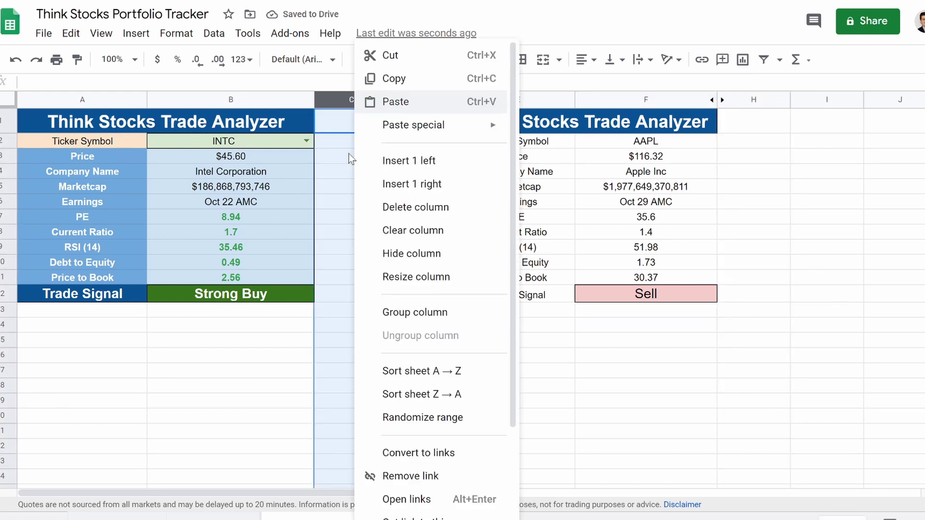
left_click(416, 254)
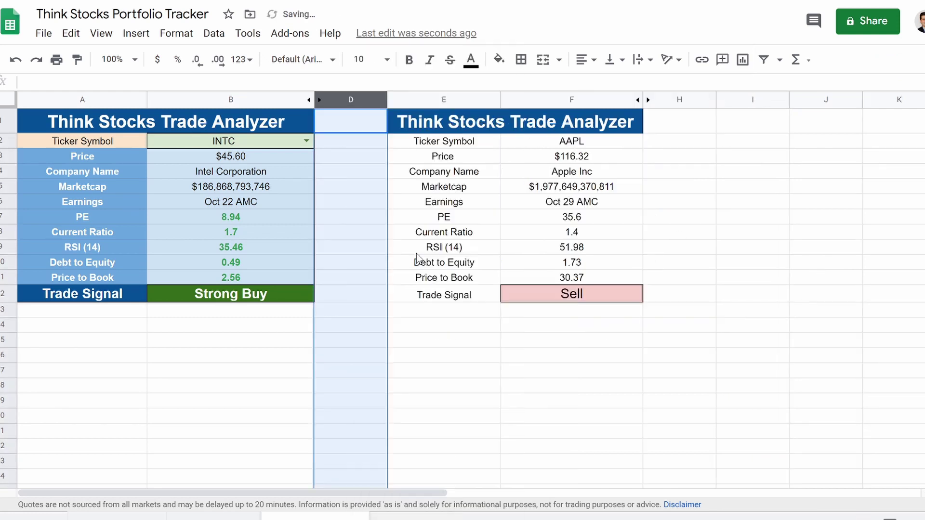
left_click(557, 376)
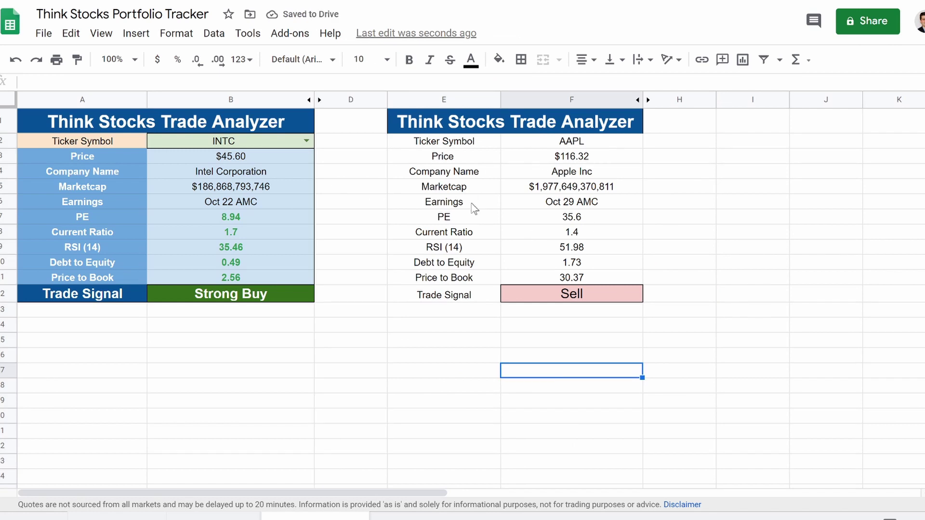
Change the ticker symbol in cell F2 of the new table back to INTC
left_click(565, 146)
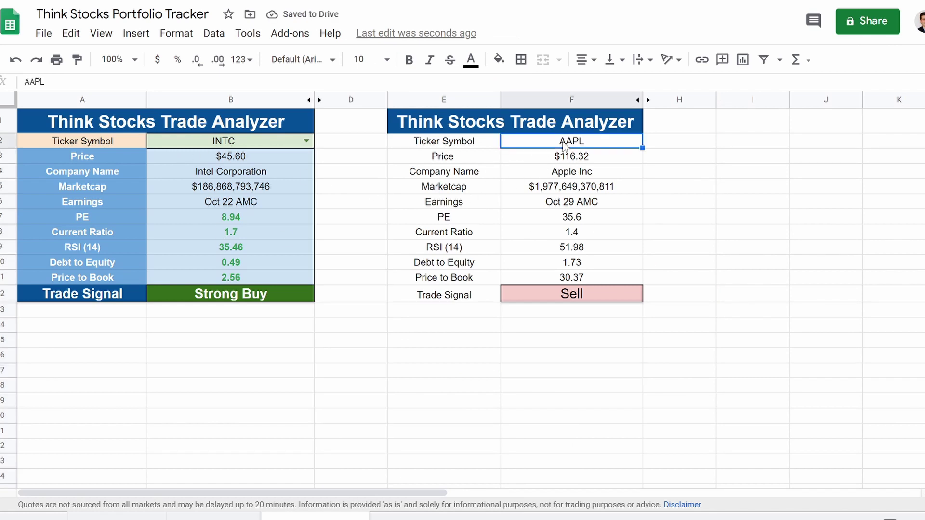
type("INTC")
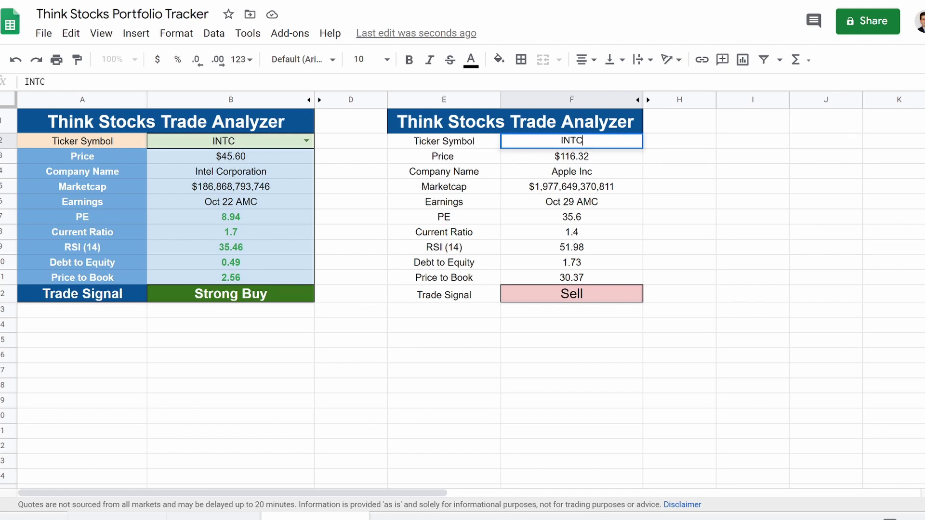
key("Return")
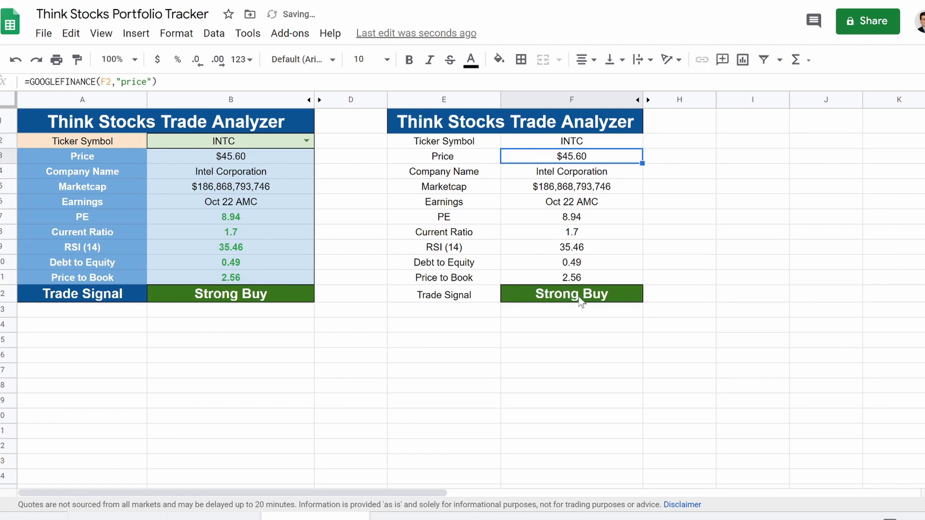
Delete the "Strong Buy" conditional formatting rule that applies to trade signal cells B12 and F12
left_click(538, 300)
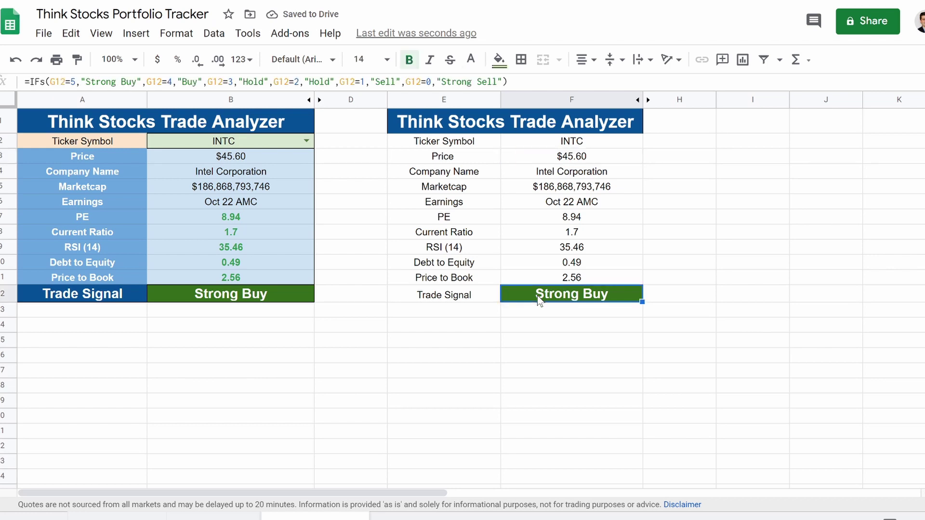
right_click(537, 296)
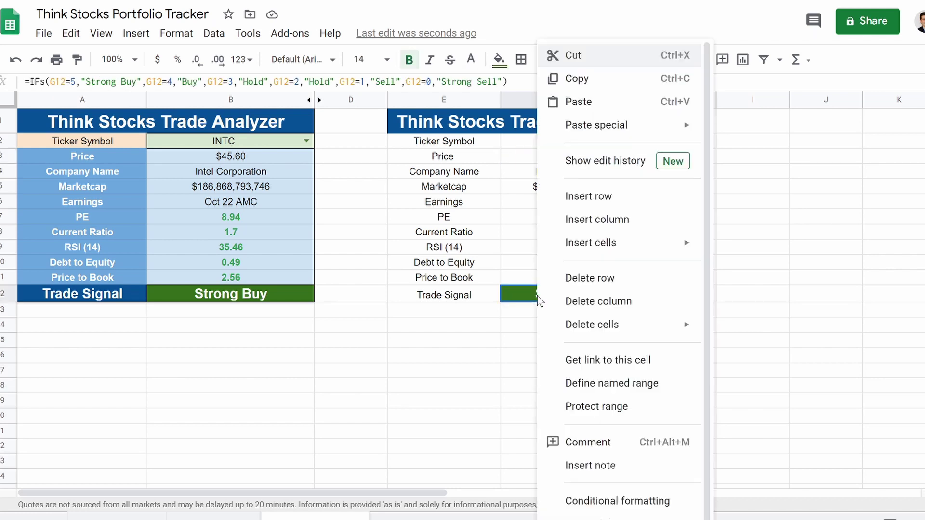
left_click(605, 503)
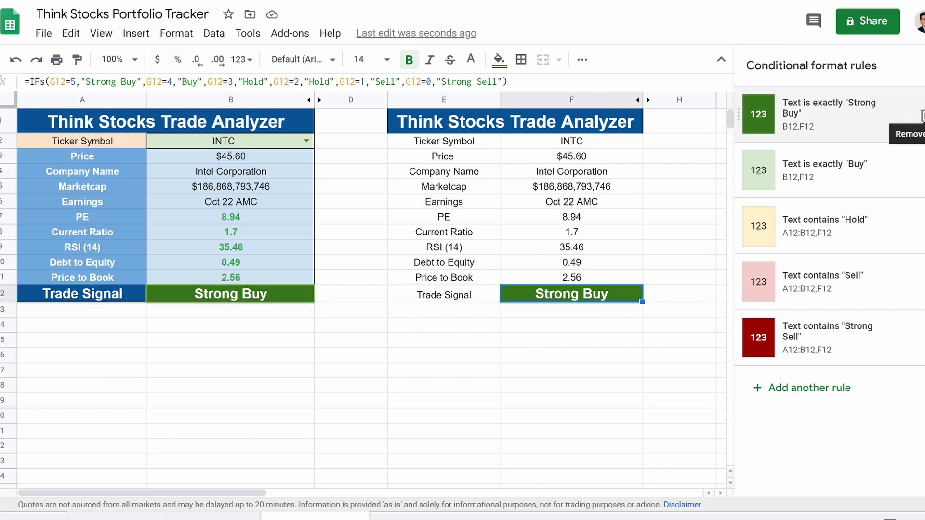
left_click(920, 116)
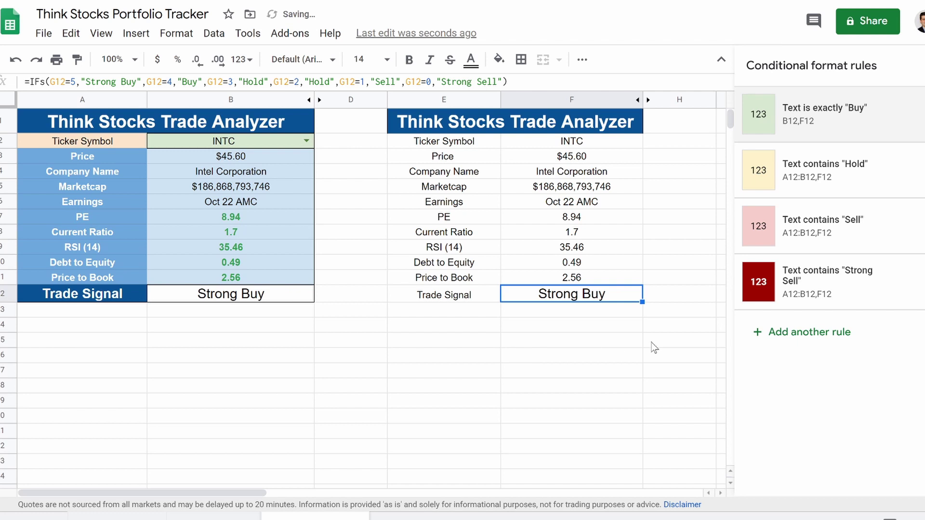
Add a conditional formatting rule for F12 with the condition Text is exactly "Strong Buy"
left_click(827, 343)
left_click(799, 263)
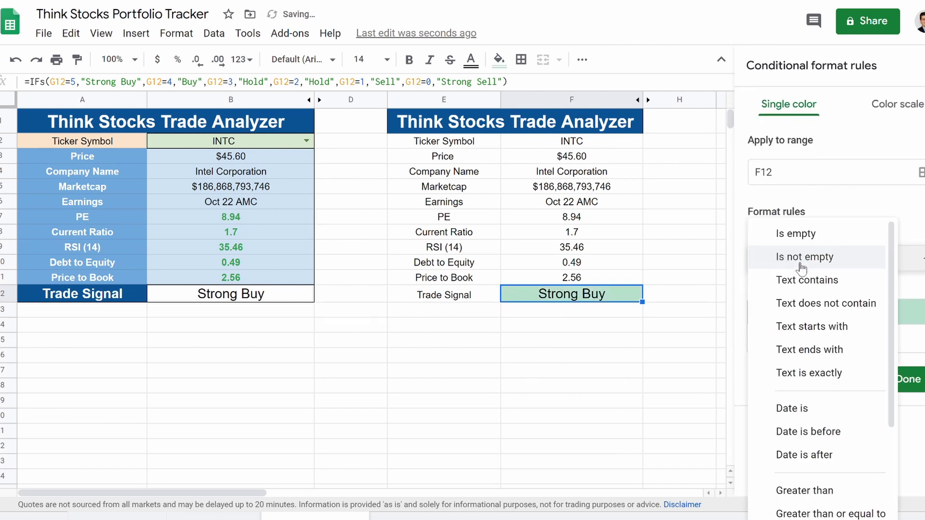
left_click(887, 185)
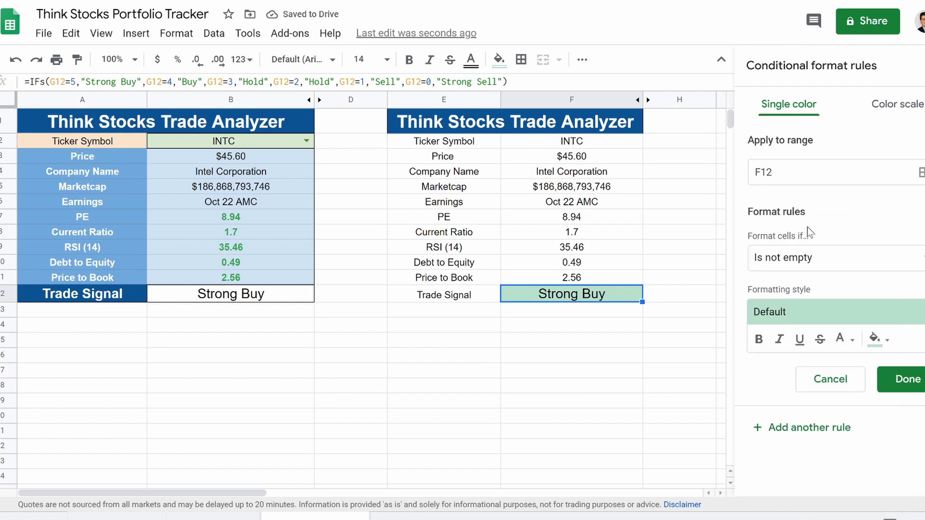
left_click(804, 265)
scroll(771, 371, "down", 2)
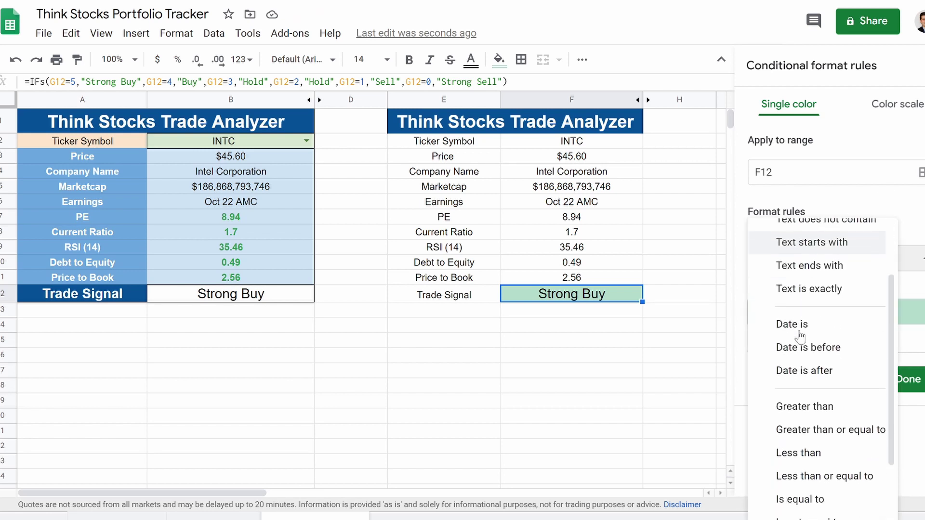
scroll(780, 386, "up", 3)
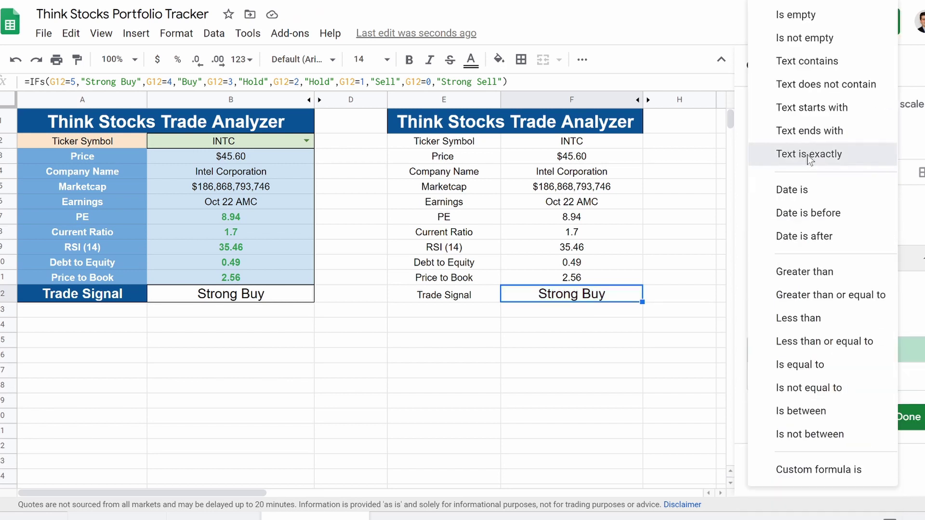
left_click(785, 154)
left_click(800, 291)
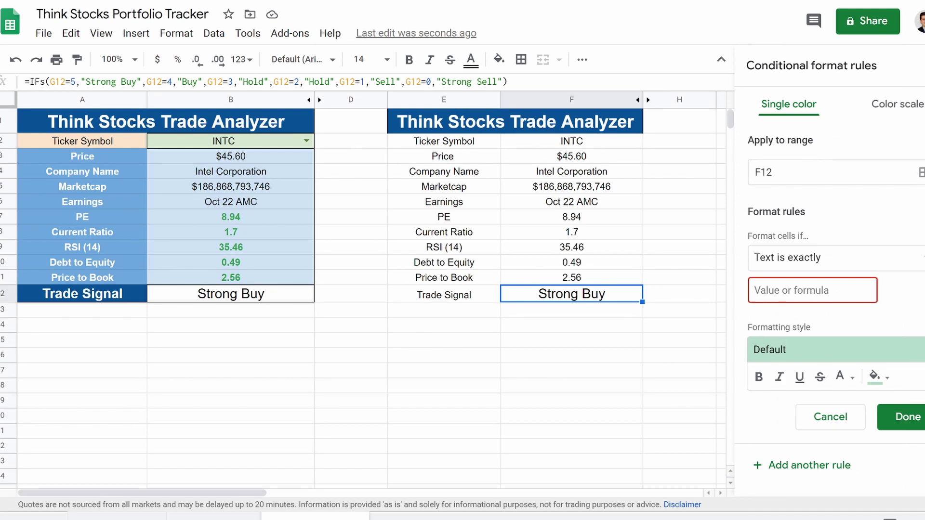
type("Strong Buy")
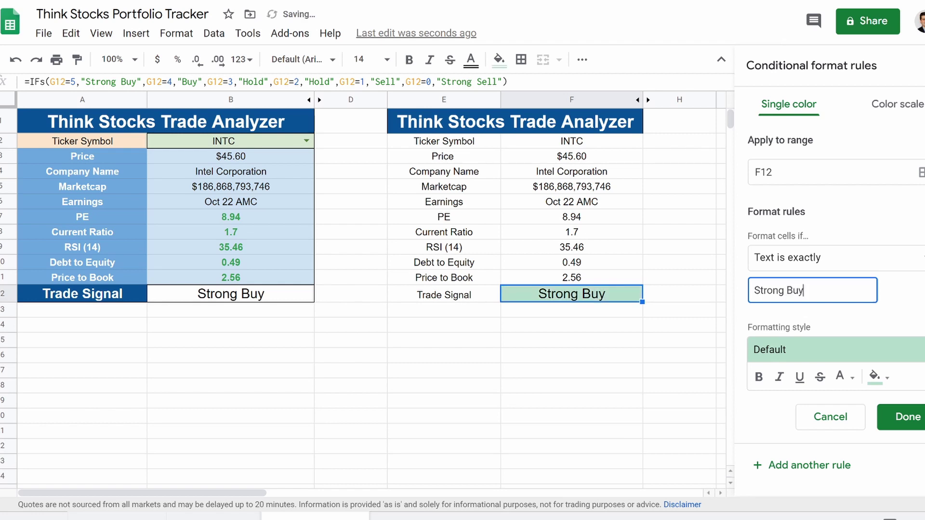
Give the F12 "Strong Buy" rule a dark green fill
left_click(874, 376)
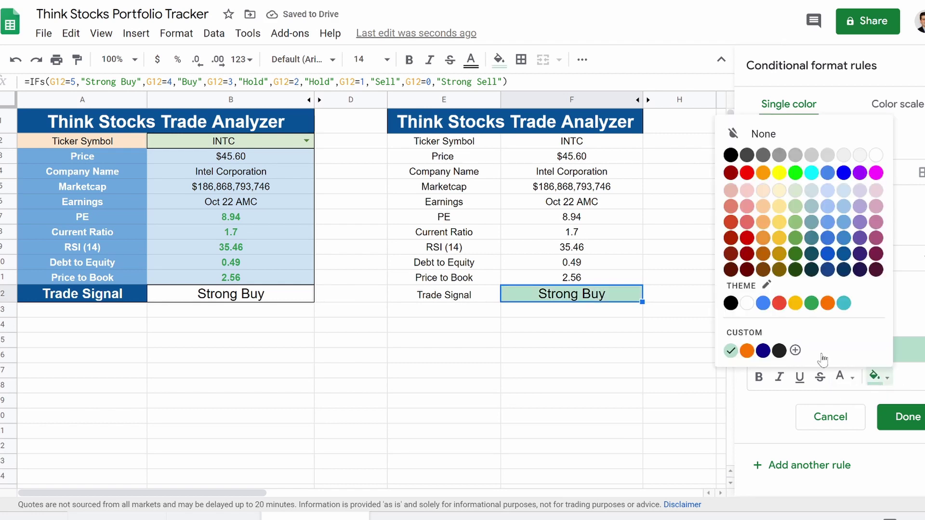
left_click(762, 258)
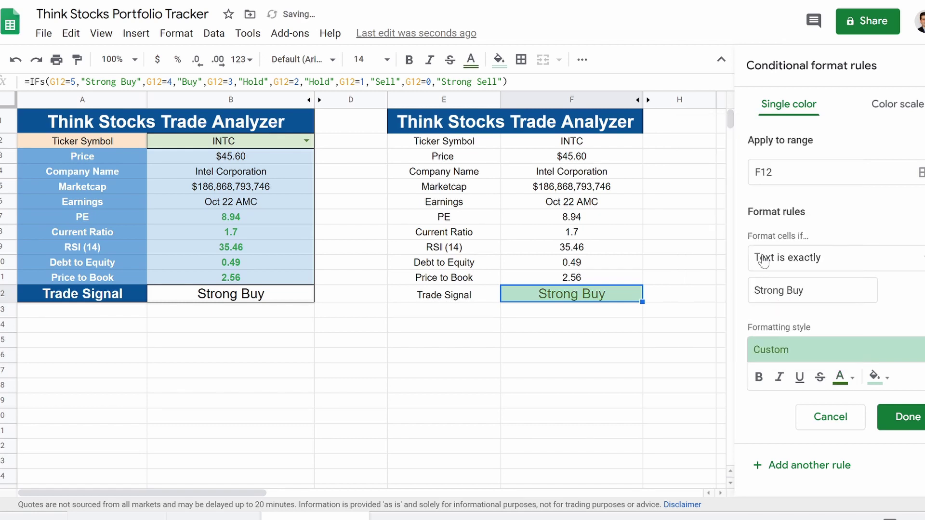
left_click(846, 382)
left_click(875, 378)
left_click(875, 379)
left_click(875, 379)
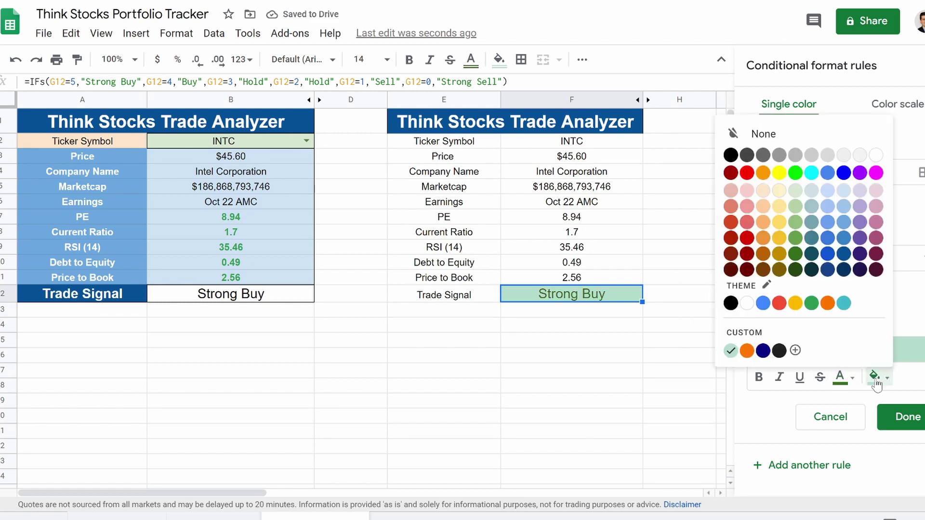
left_click(796, 256)
Make the "Strong Buy" rule's text white and bold, and move the saved rule to the top of the rule list
left_click(842, 379)
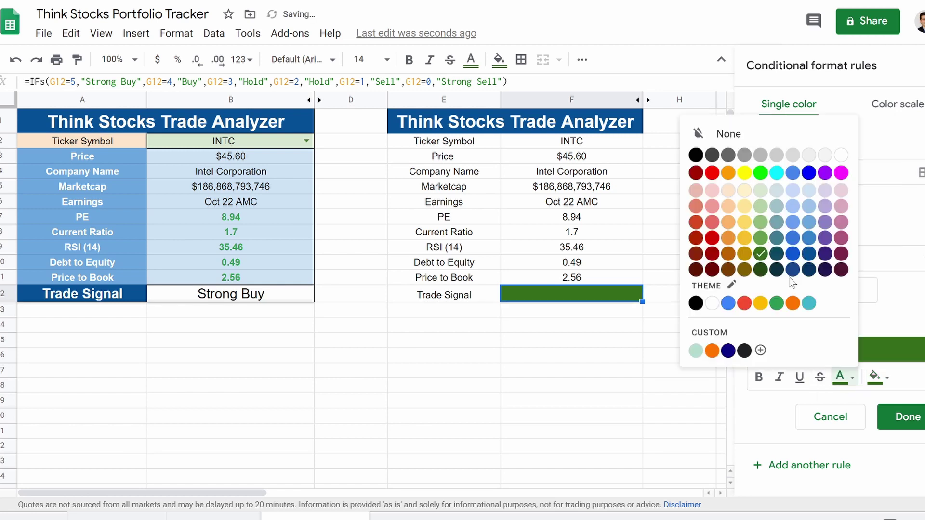
left_click(841, 155)
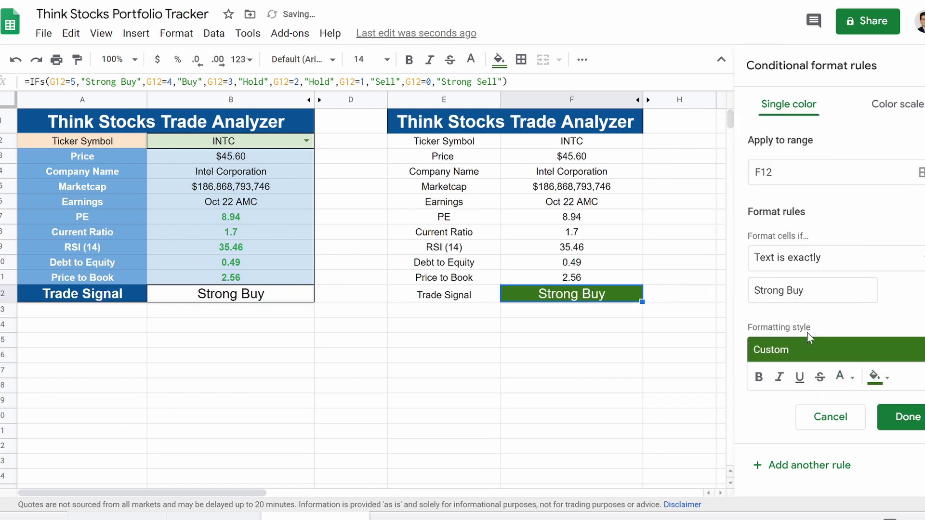
left_click(759, 378)
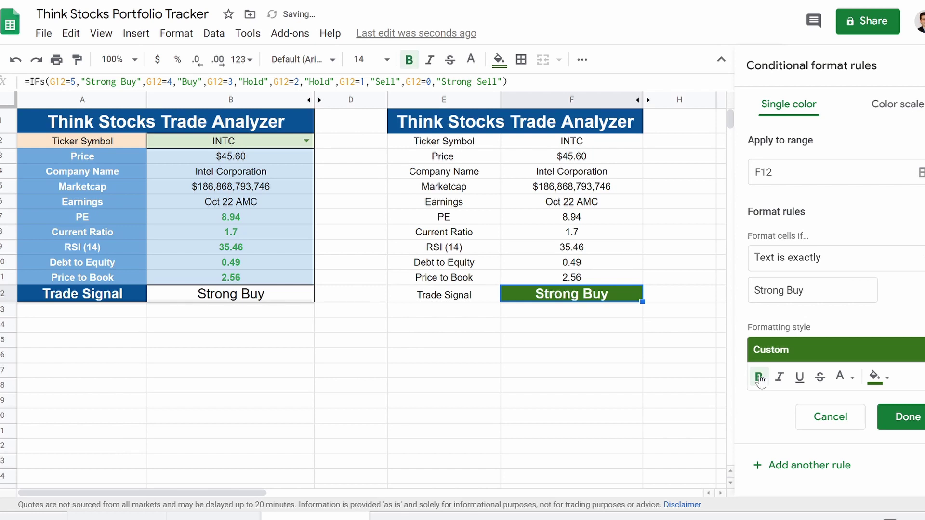
left_click(904, 425)
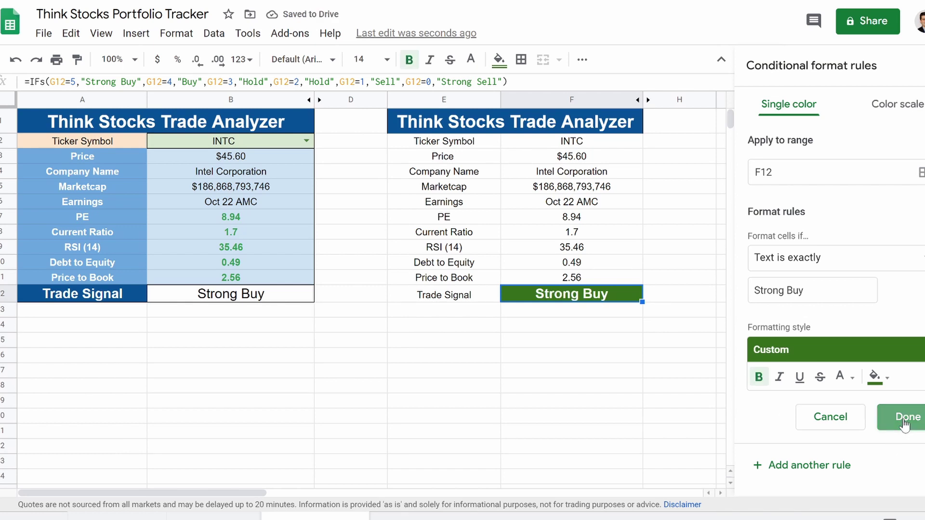
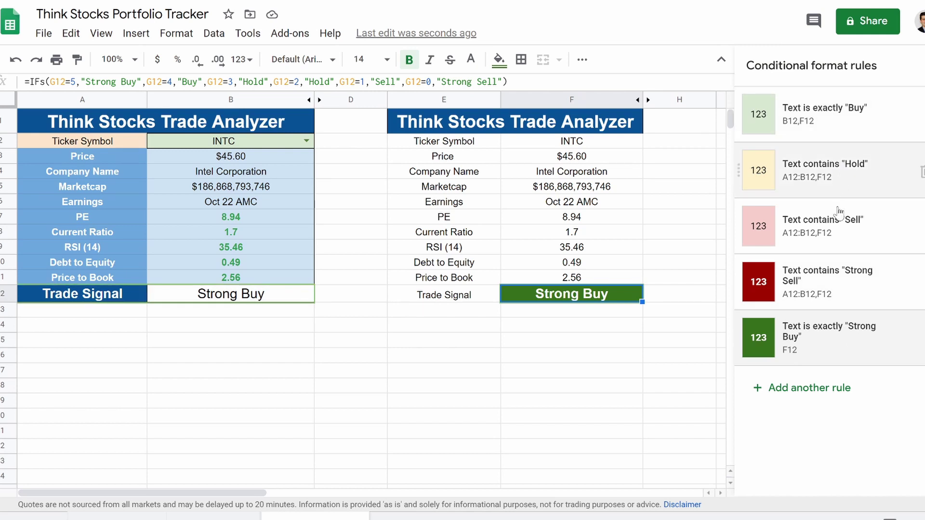
left_click_drag(738, 336, 730, 114)
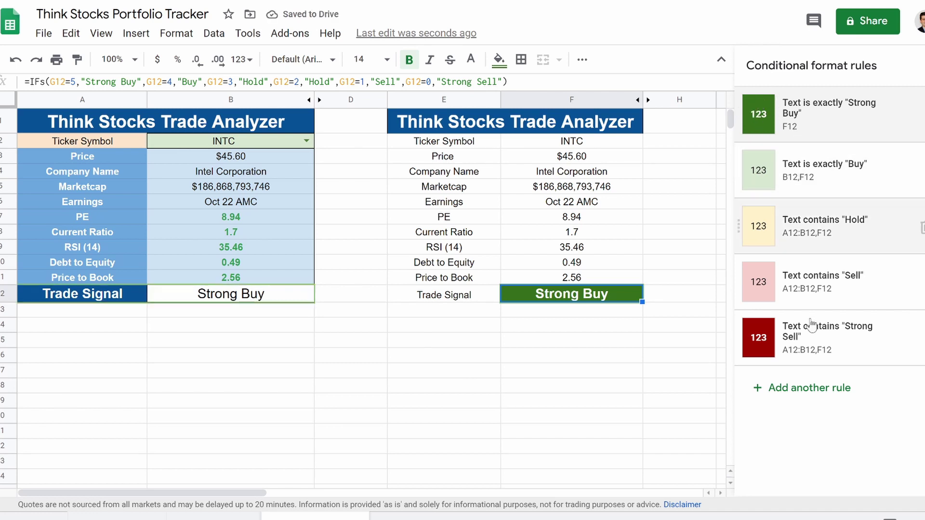
Review the conditions and formatting styles of the existing Buy, Hold, Sell and Strong Sell rules for F12
left_click(819, 181)
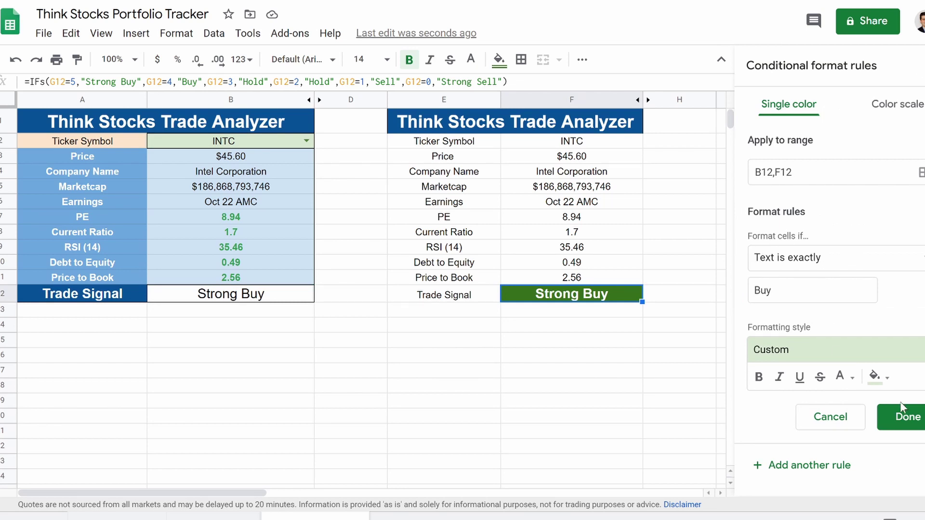
left_click(876, 376)
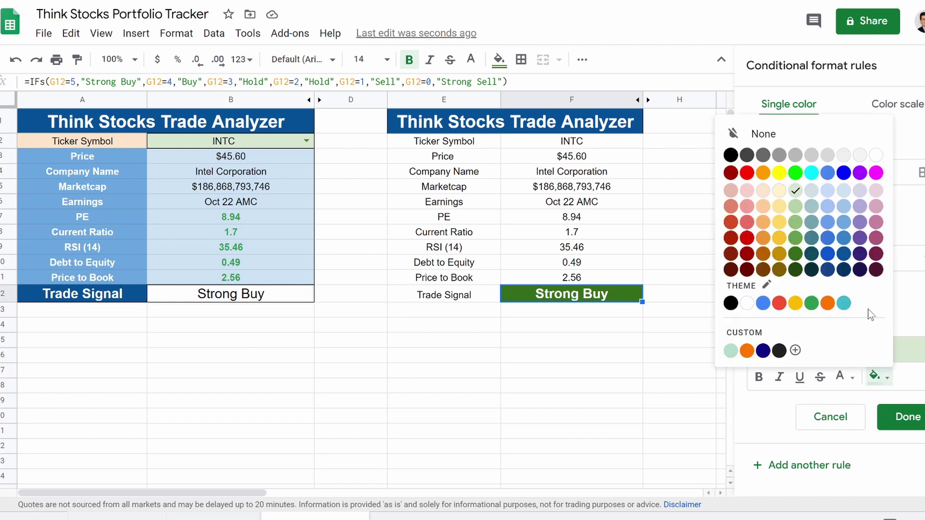
left_click(907, 418)
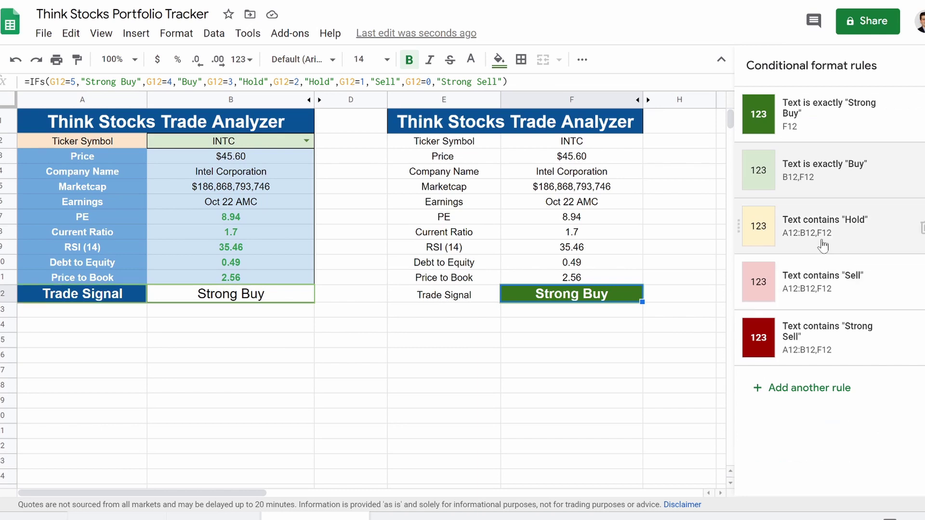
left_click(871, 227)
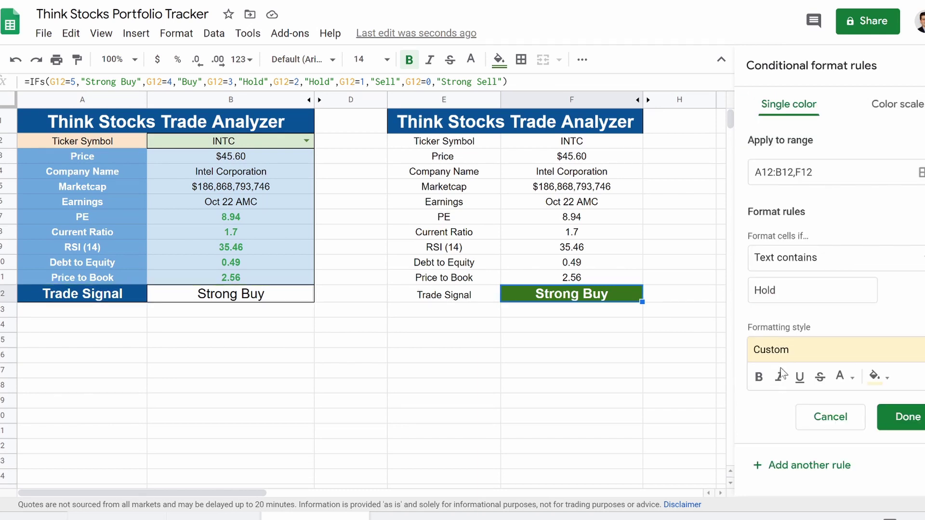
left_click(904, 417)
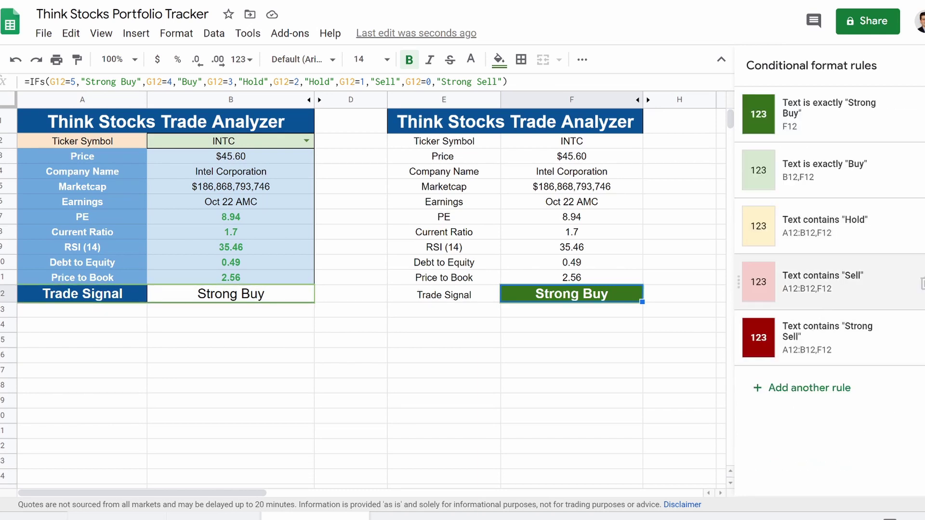
left_click(828, 299)
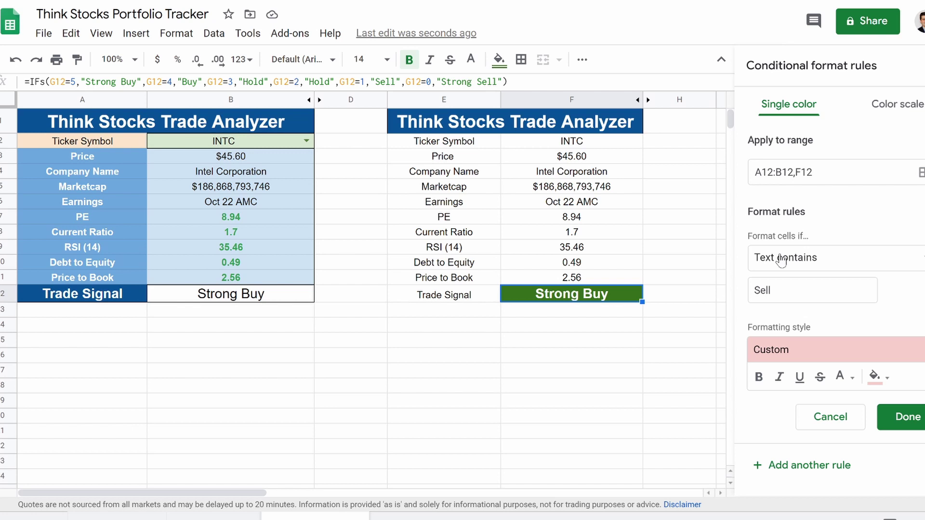
left_click(908, 417)
left_click(824, 350)
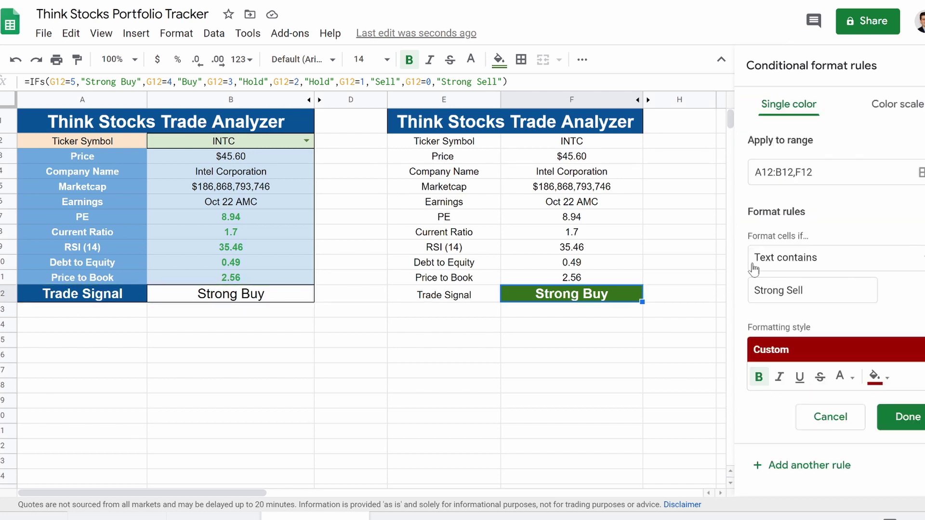
left_click(823, 260)
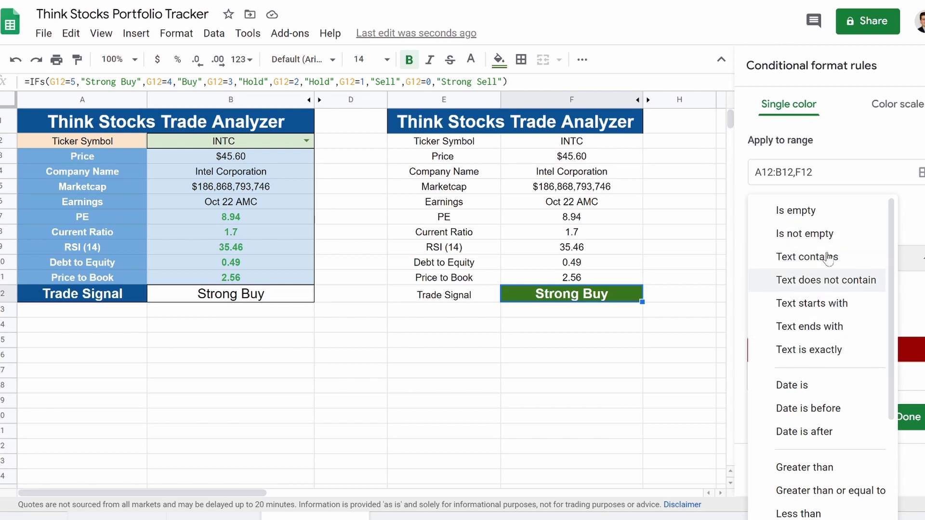
left_click(904, 318)
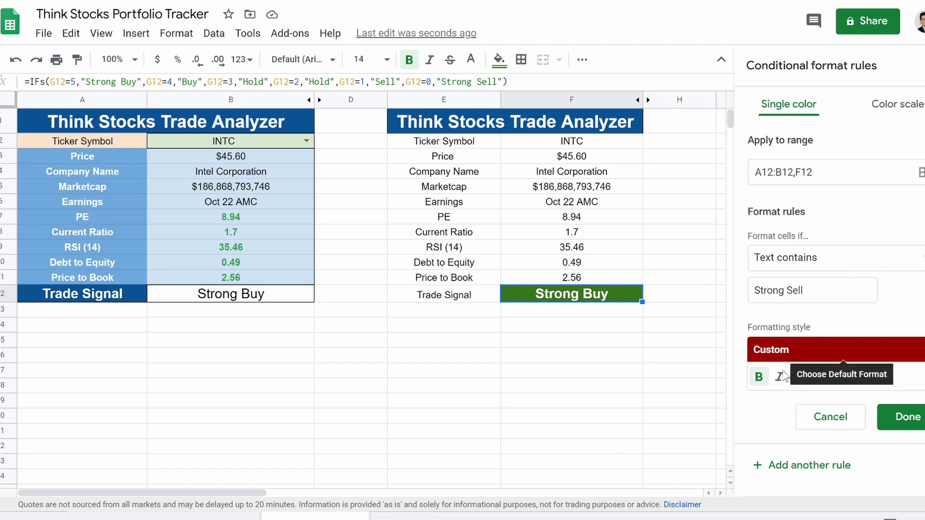
left_click(907, 417)
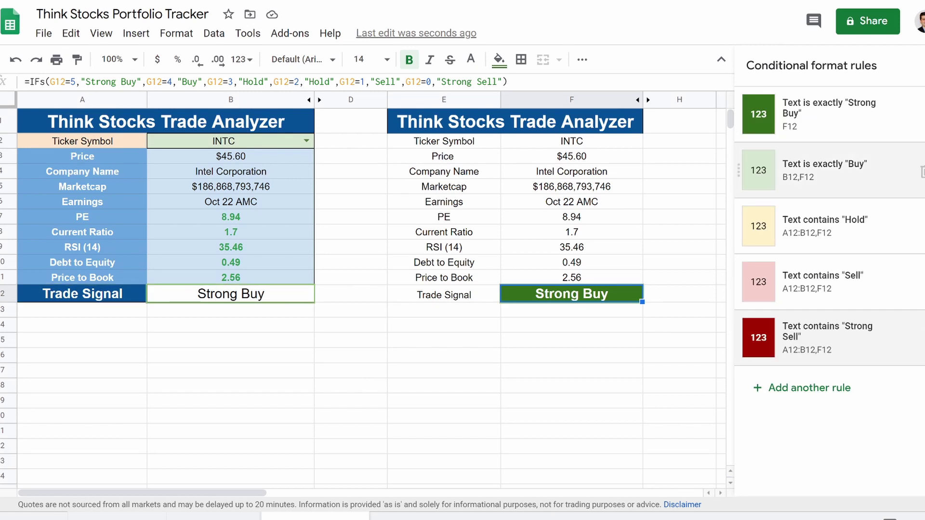
left_click(922, 66)
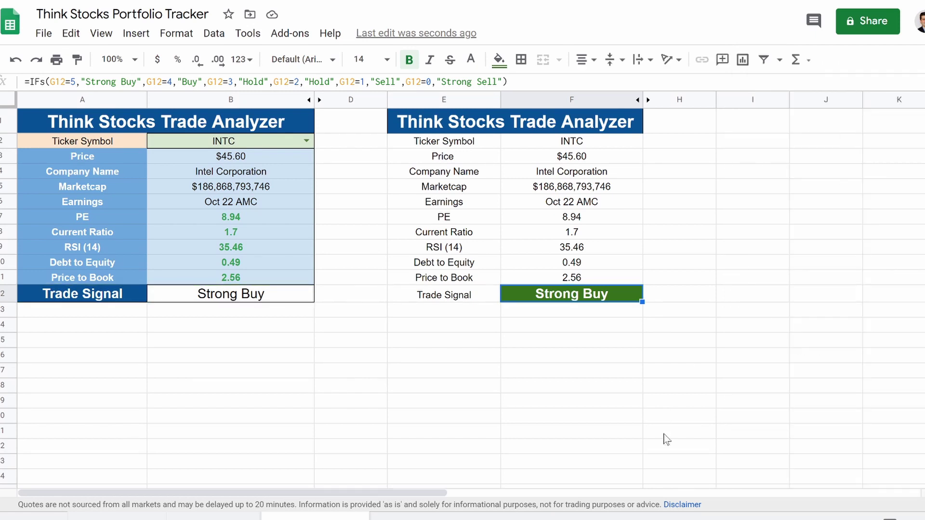
left_click(553, 386)
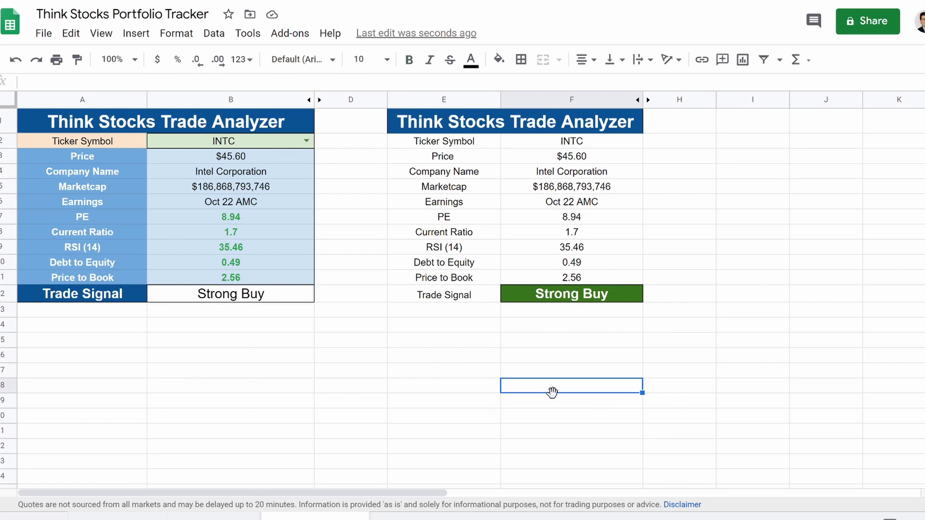
Add a conditional formatting rule for the Trade Signal cell B12 with the condition Text contains "Strong Buy"
left_click(231, 300)
right_click(232, 300)
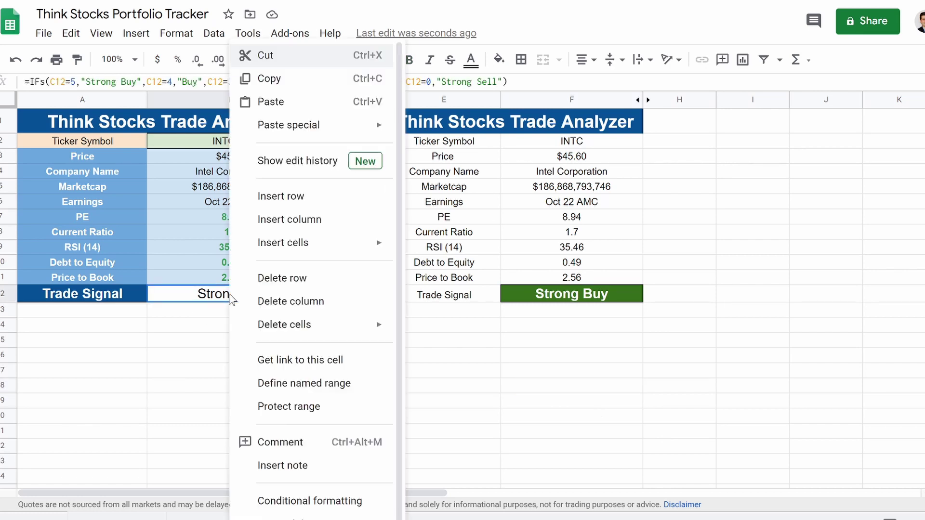
left_click(270, 501)
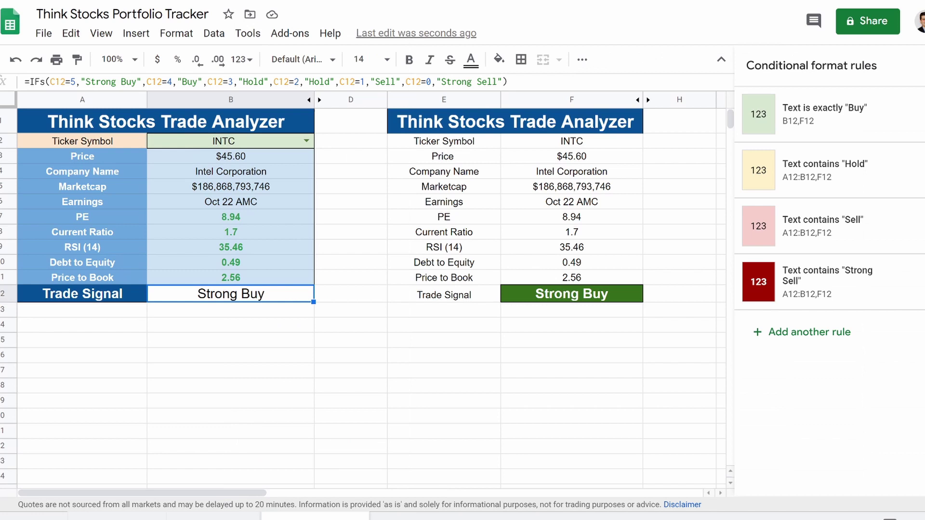
left_click(765, 333)
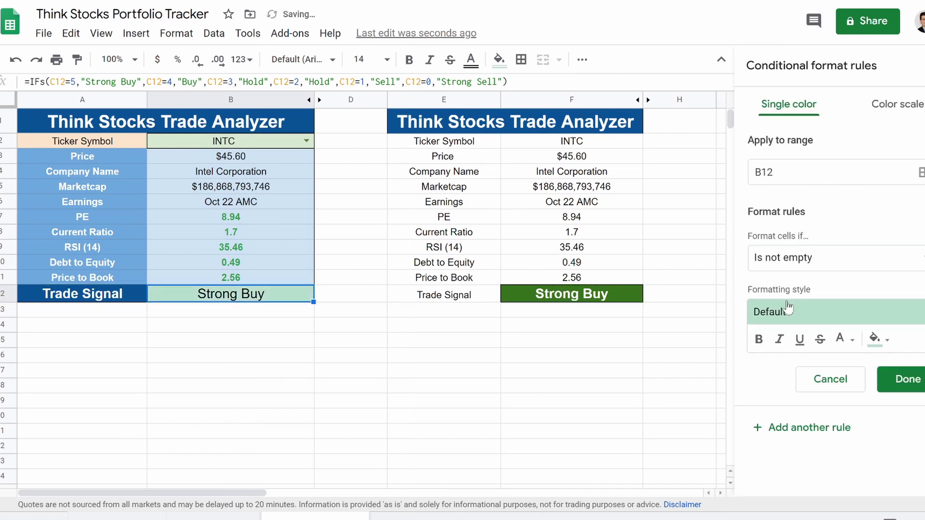
left_click(819, 258)
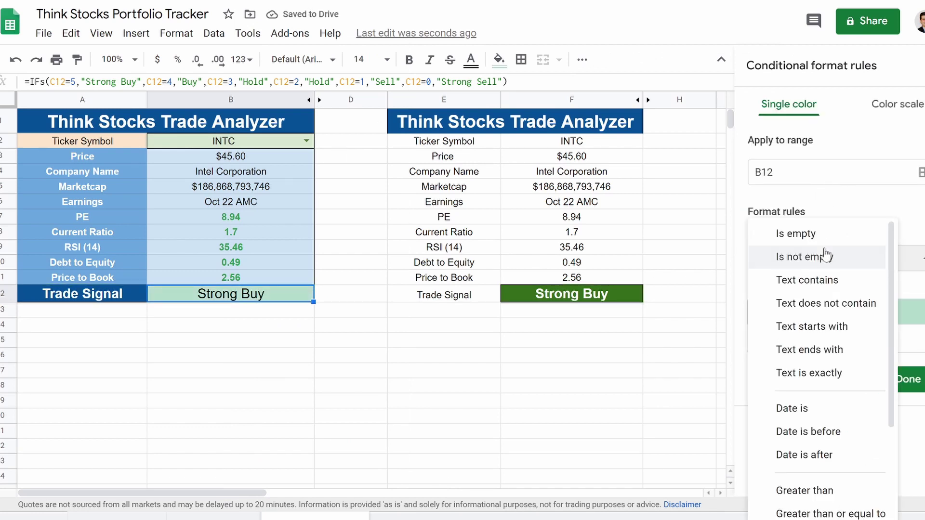
scroll(802, 409, "down", 1)
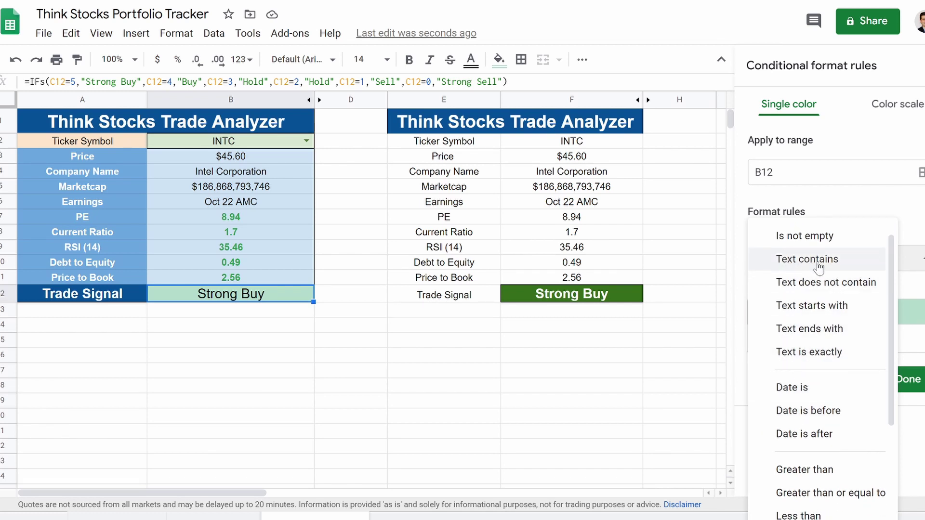
left_click(801, 261)
left_click(805, 291)
type("Strong Buy")
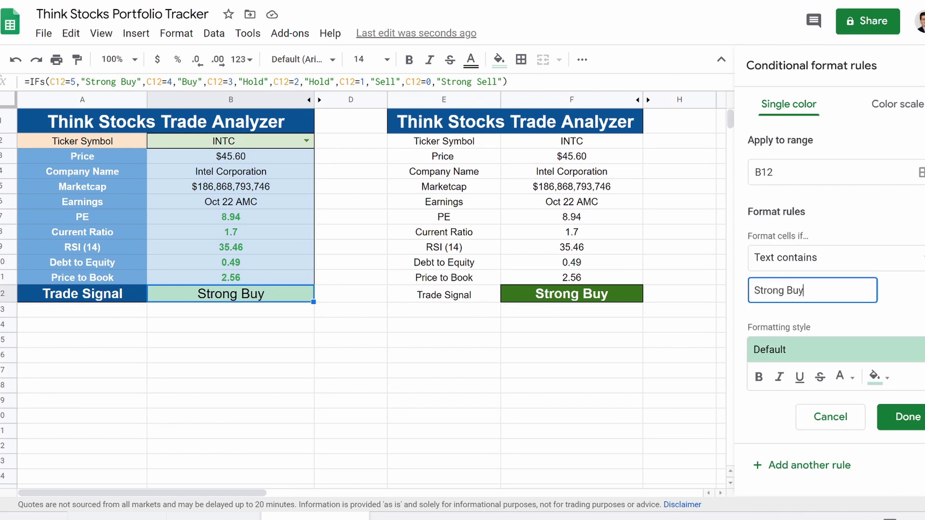
Style B12's "Strong Buy" rule with a dark green fill and bold white text, and move the saved rule to the top of the list
left_click(875, 375)
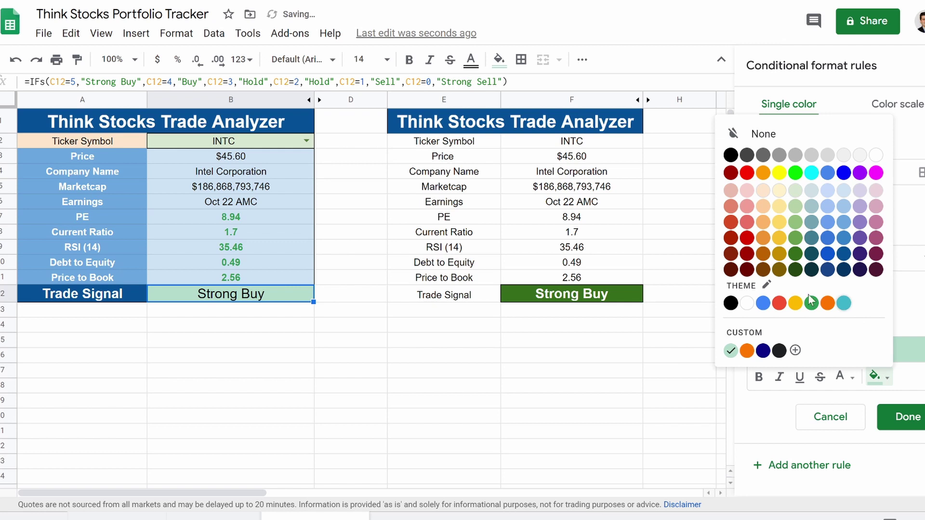
left_click(795, 260)
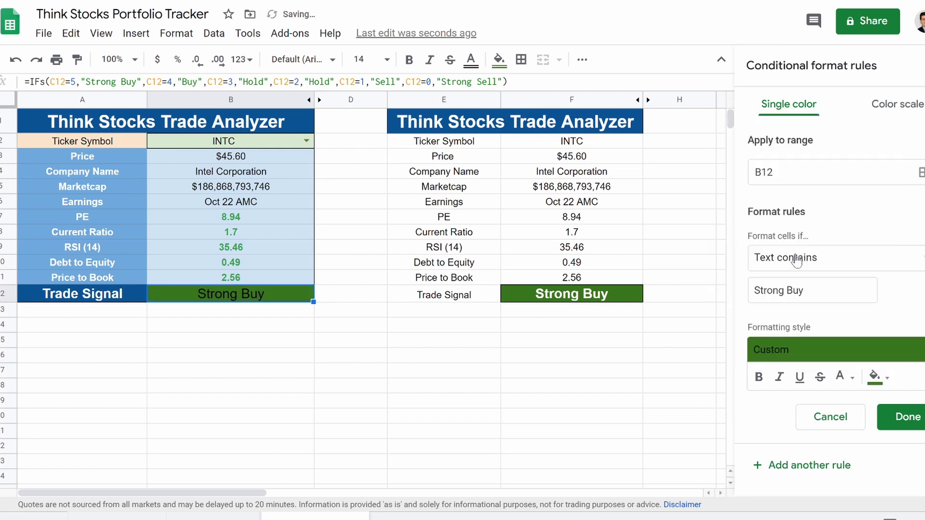
left_click(842, 380)
left_click(841, 155)
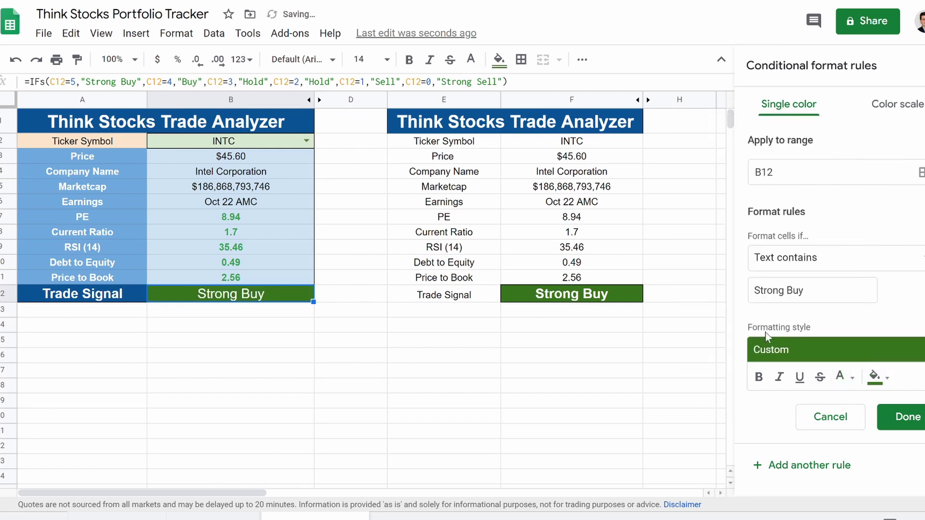
left_click(760, 376)
left_click(906, 418)
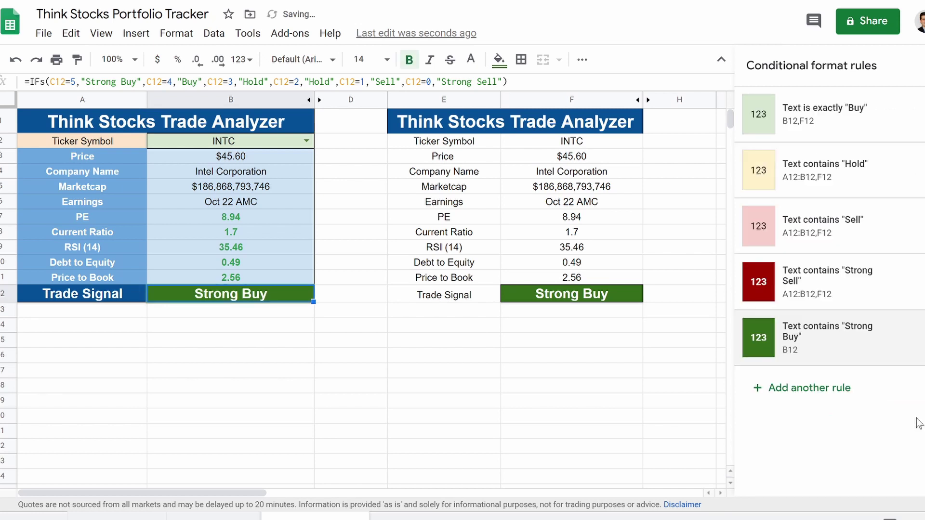
left_click_drag(739, 337, 731, 110)
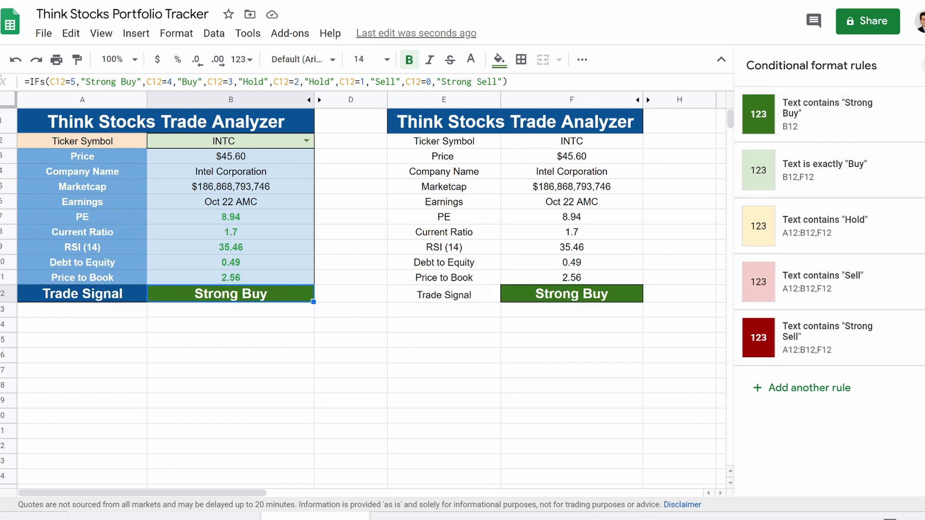
left_click(923, 65)
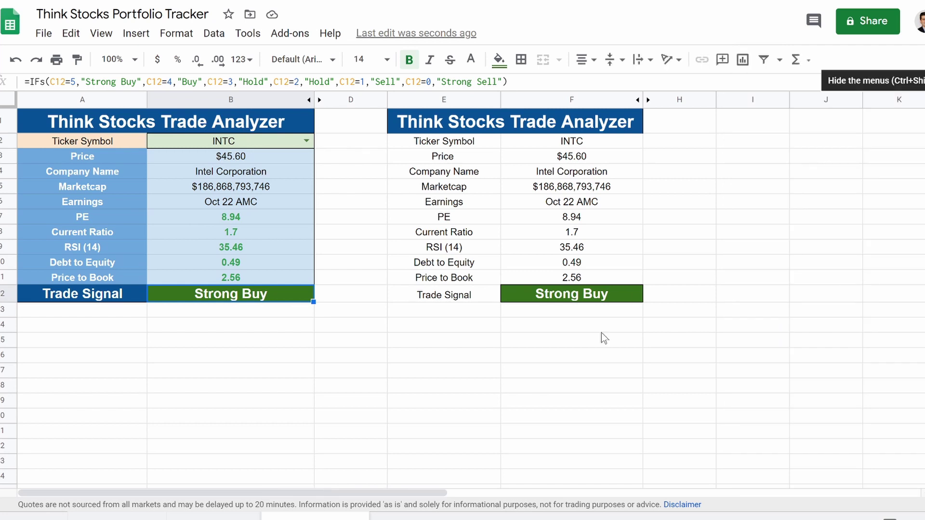
Paste only the formatting of the original analyzer table onto the rebuilt table, starting at the Ticker Symbol cell E2
left_click(475, 376)
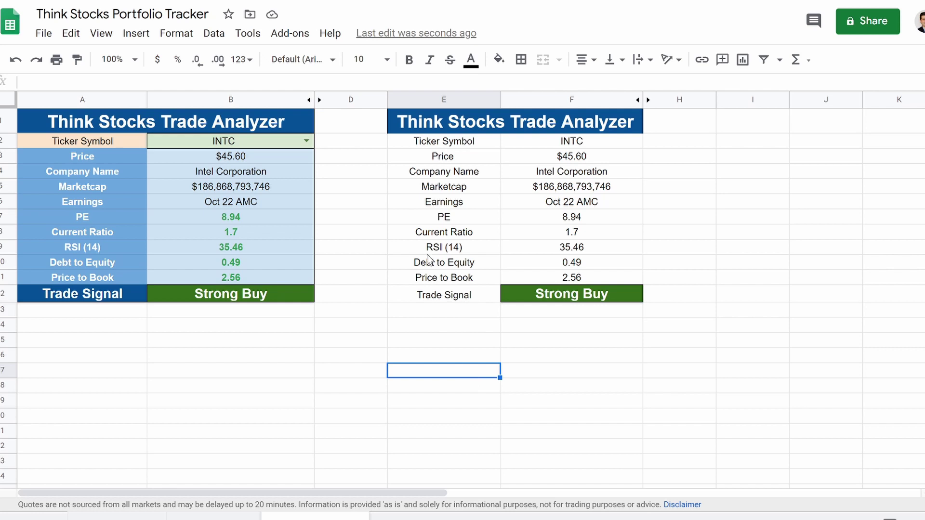
left_click(445, 144)
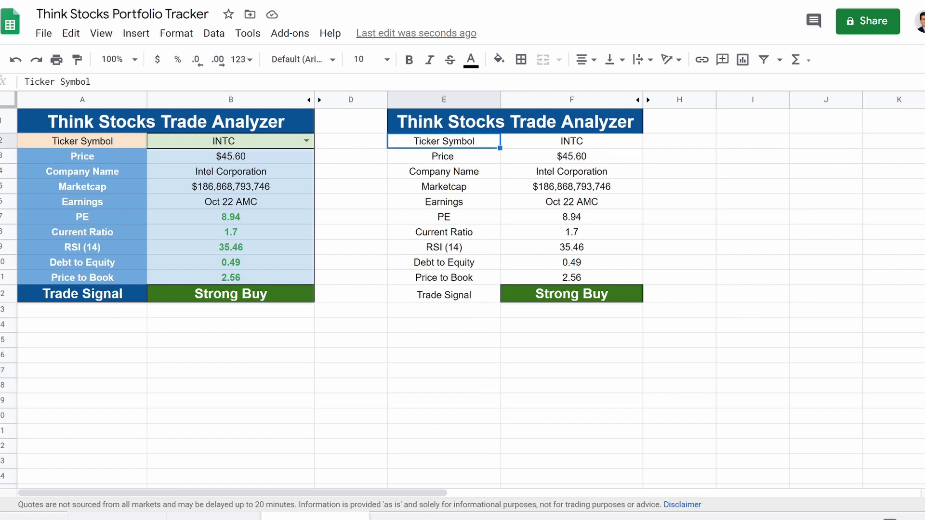
key("ctrl+alt+v")
left_click(676, 403)
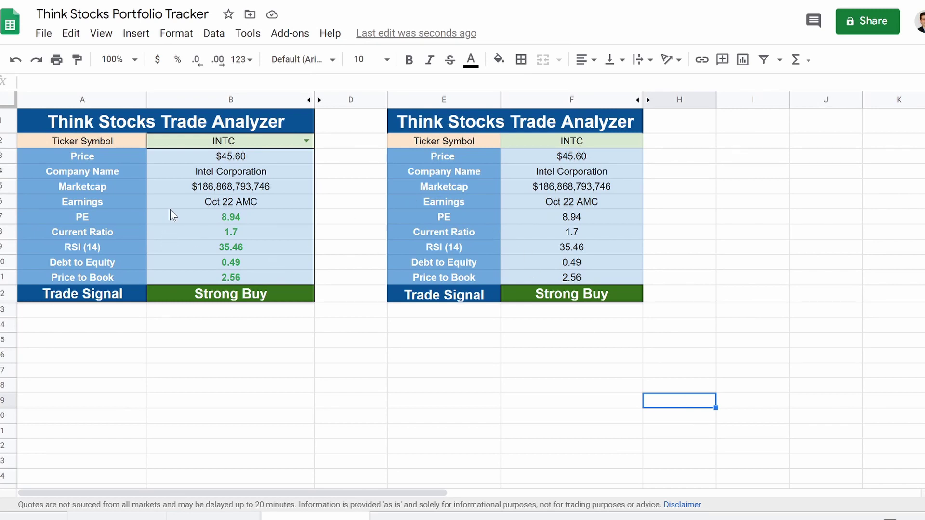
Set the ticker symbol to ETSY in both the original analyzer (B2) and the rebuilt one (F2)
left_click_drag(222, 218, 222, 263)
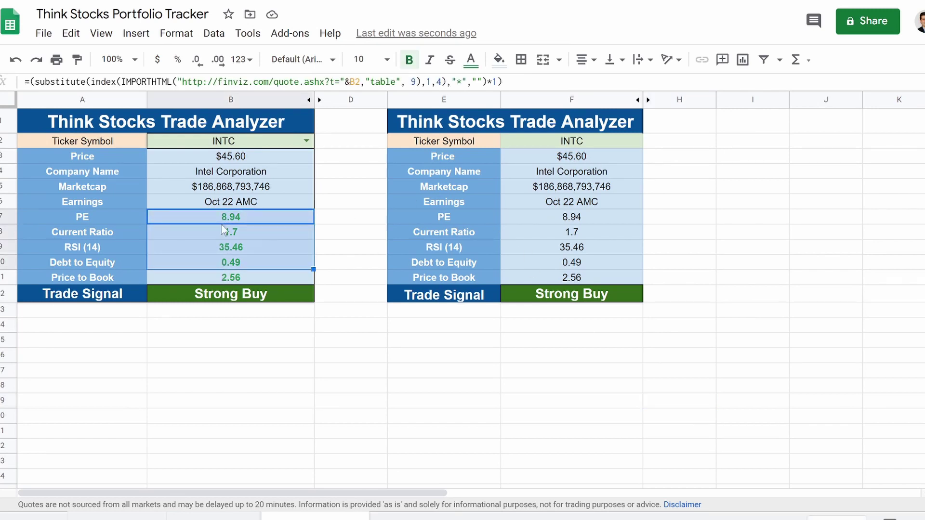
left_click(249, 228)
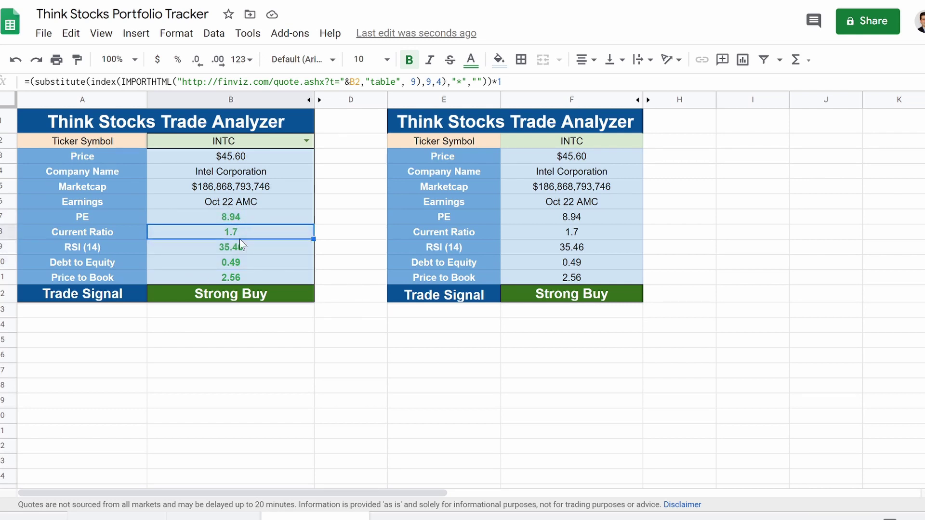
left_click(578, 221)
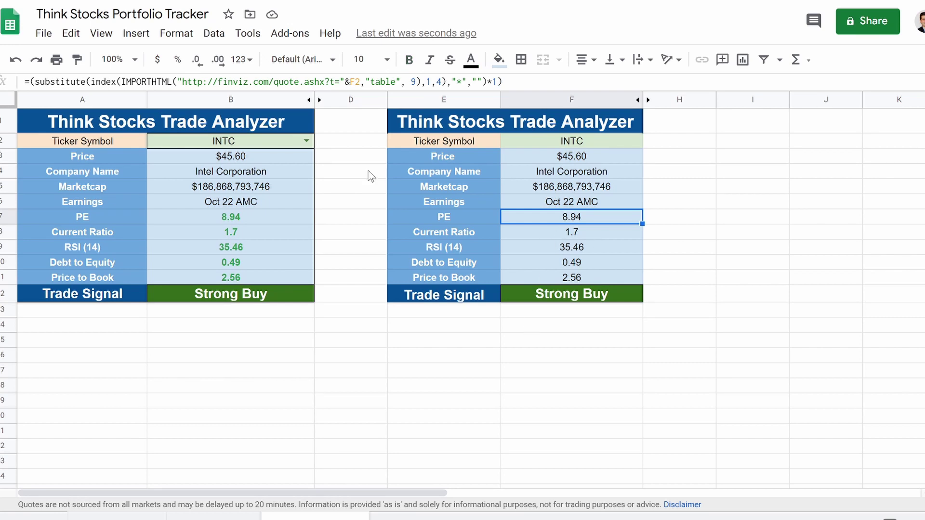
left_click(306, 141)
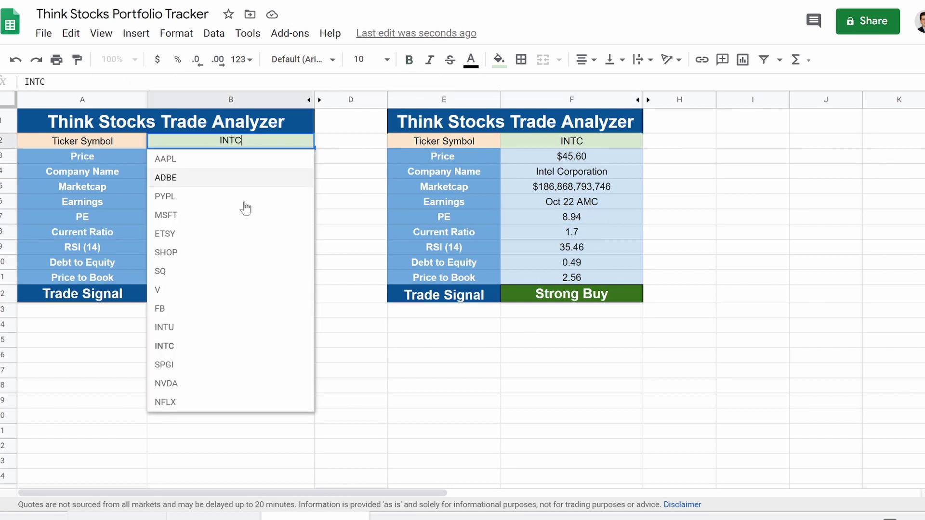
left_click(215, 234)
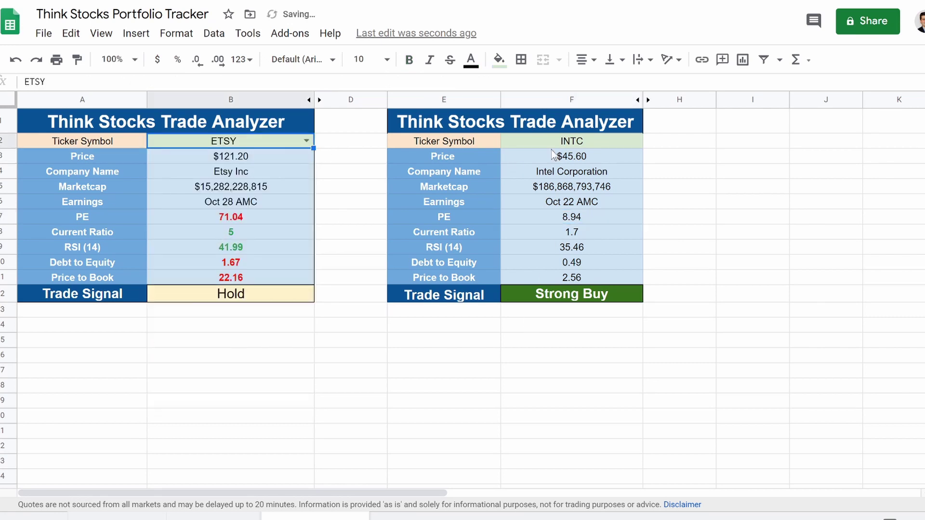
left_click(589, 144)
type("ETSY")
key("Return")
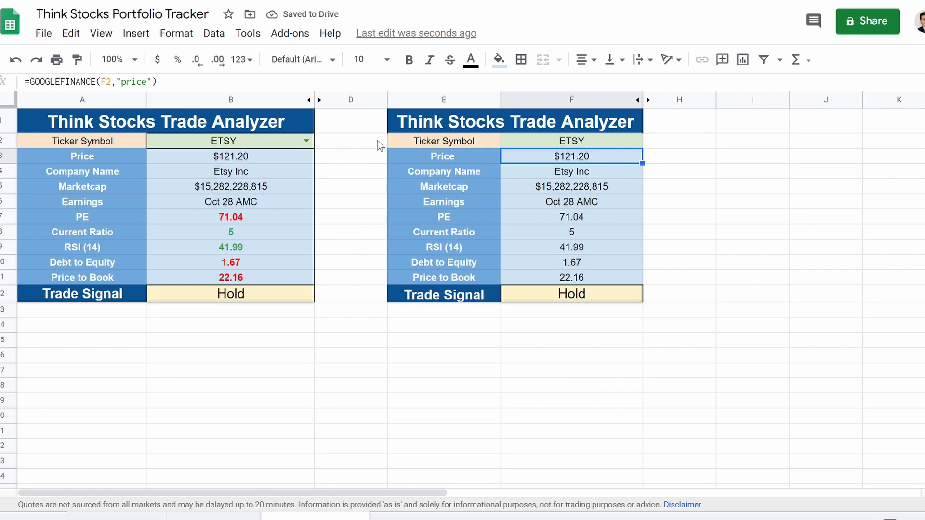
Compare the metric cells in columns B and F, and examine the PE cell B7's rule for values less than or equal to 10
left_click(578, 261)
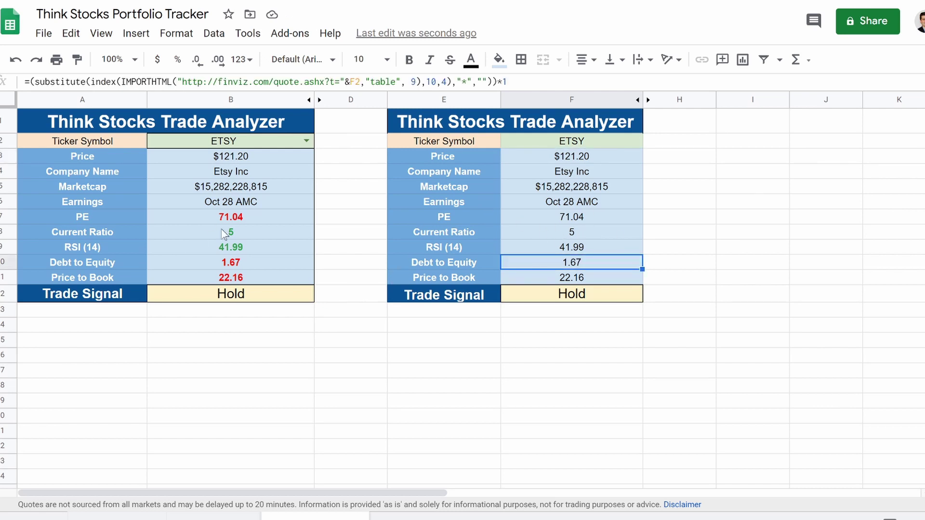
left_click(227, 246)
left_click(236, 222)
left_click_drag(565, 219, 559, 279)
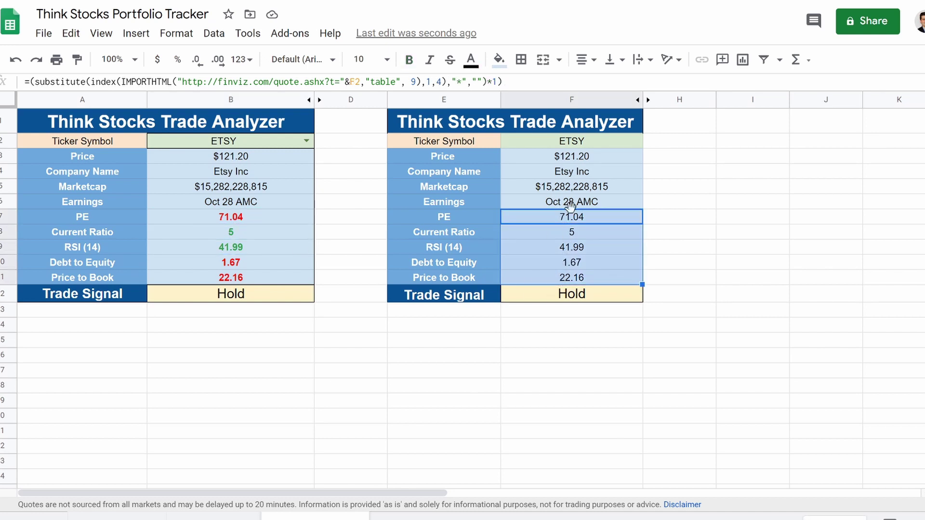
left_click(578, 219)
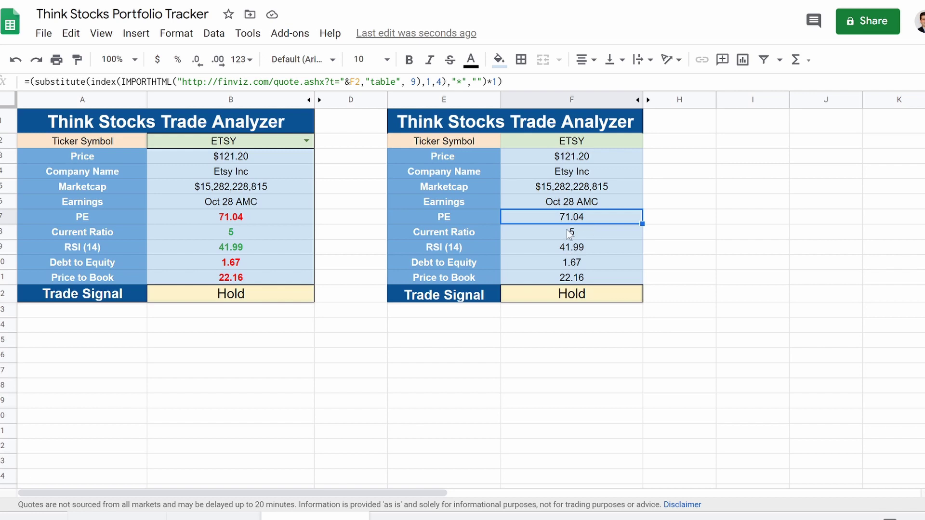
left_click(257, 218)
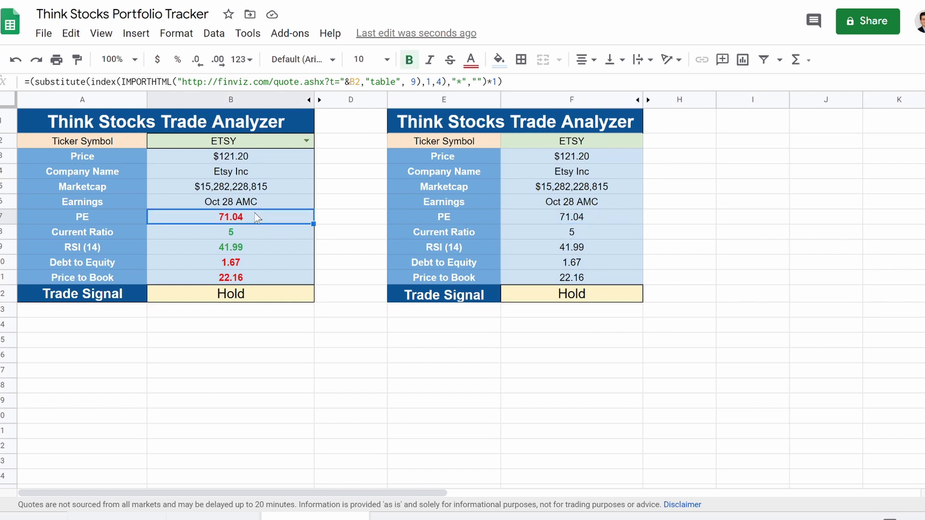
right_click(257, 218)
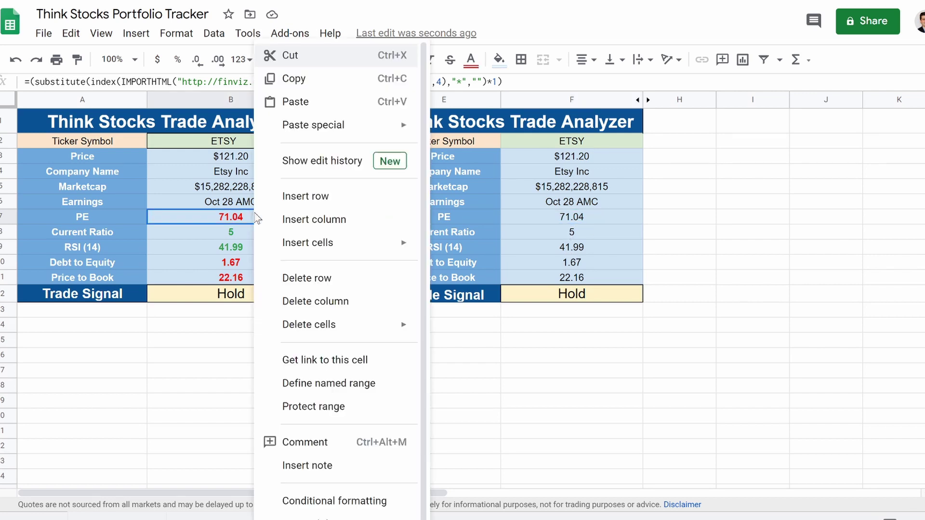
left_click(337, 500)
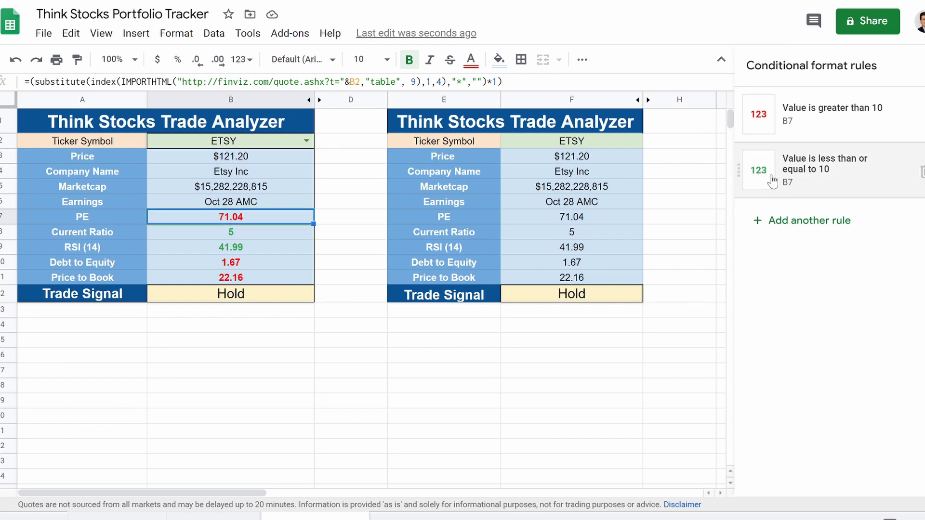
left_click(787, 175)
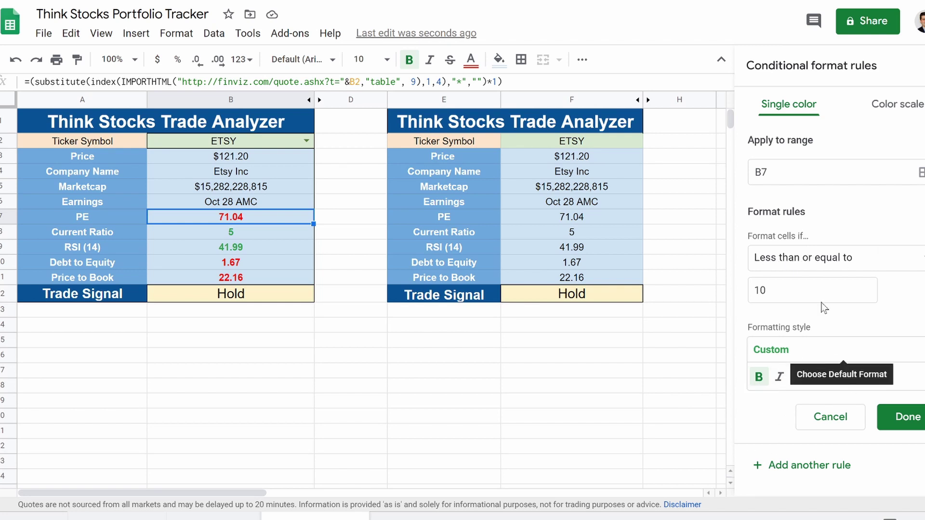
left_click(921, 66)
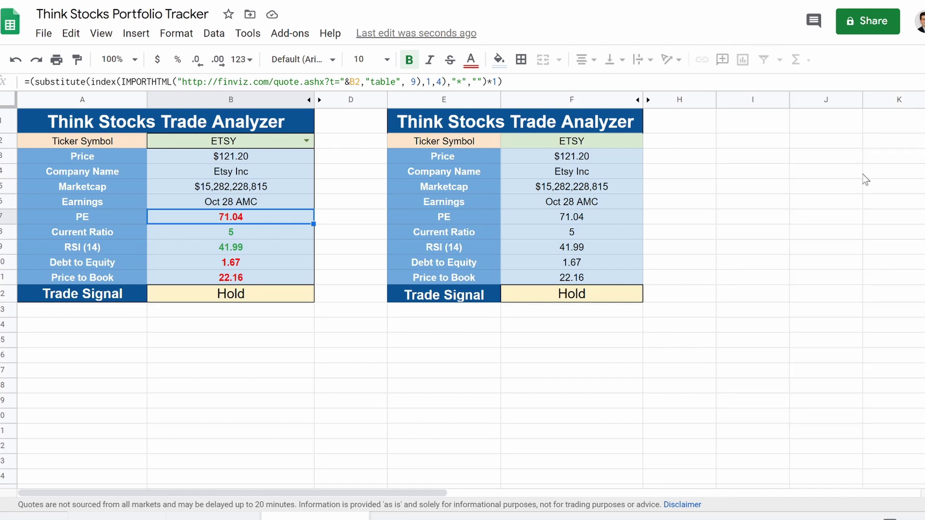
Examine the condition and formatting style of the PE cell B7's rule for values greater than 10
right_click(278, 220)
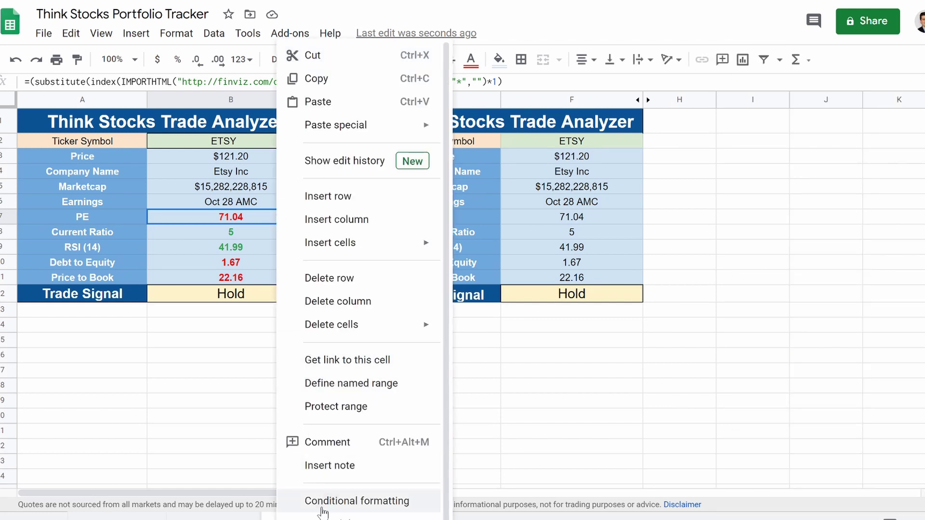
left_click(305, 501)
left_click(812, 128)
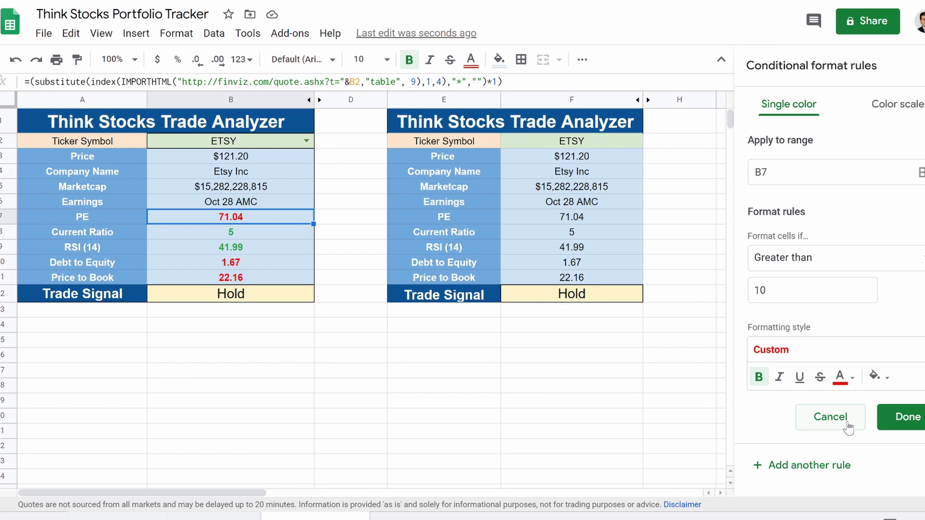
left_click(891, 430)
left_click(899, 427)
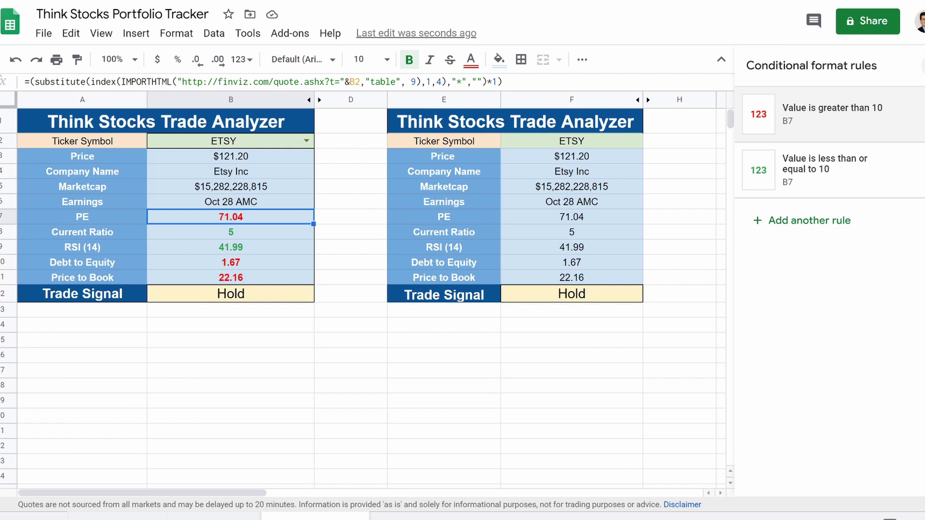
left_click(924, 65)
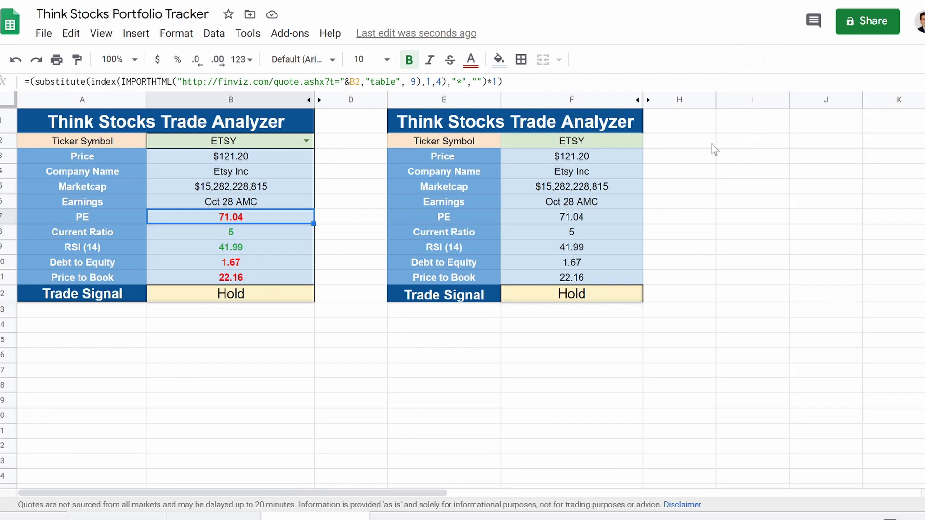
Start a conditional formatting rule on the rebuilt table's PE cell F7 for values greater than 10
left_click(579, 219)
right_click(579, 219)
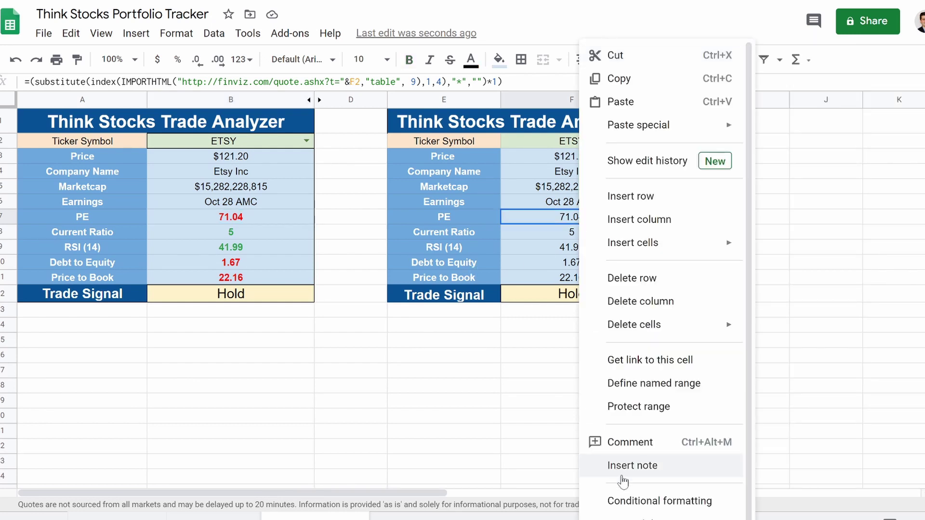
left_click(638, 501)
left_click(812, 260)
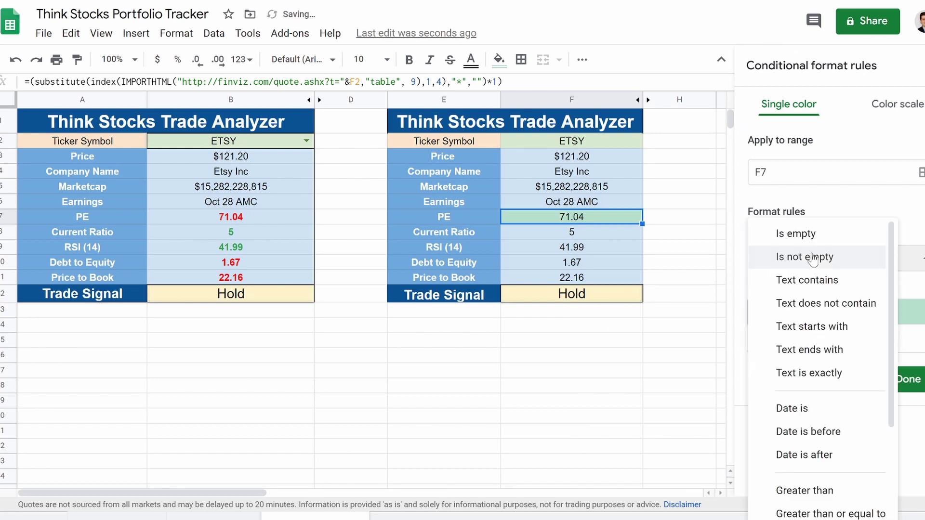
scroll(788, 441, "down", 1)
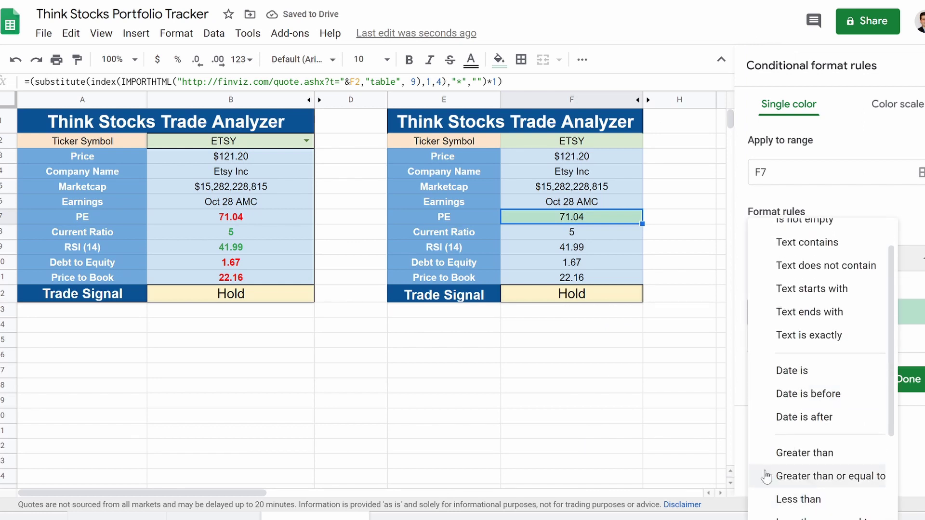
left_click(809, 463)
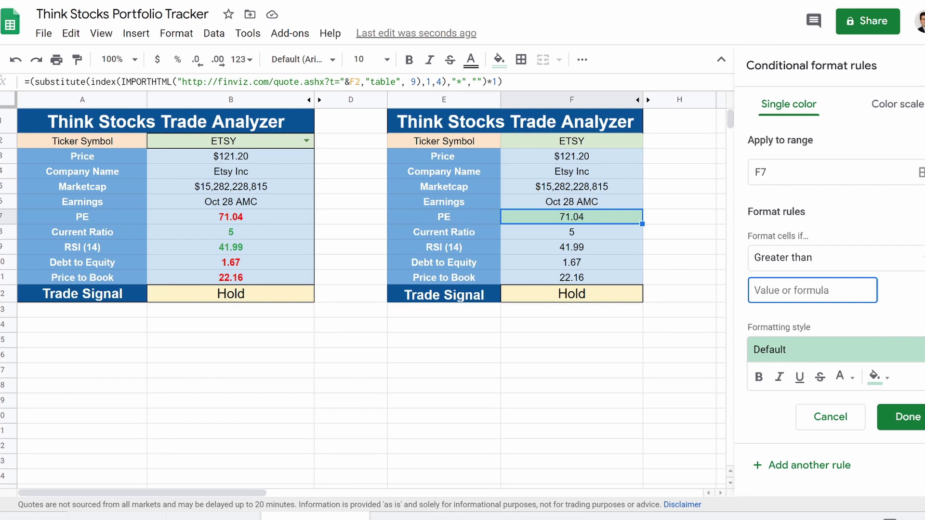
type("10")
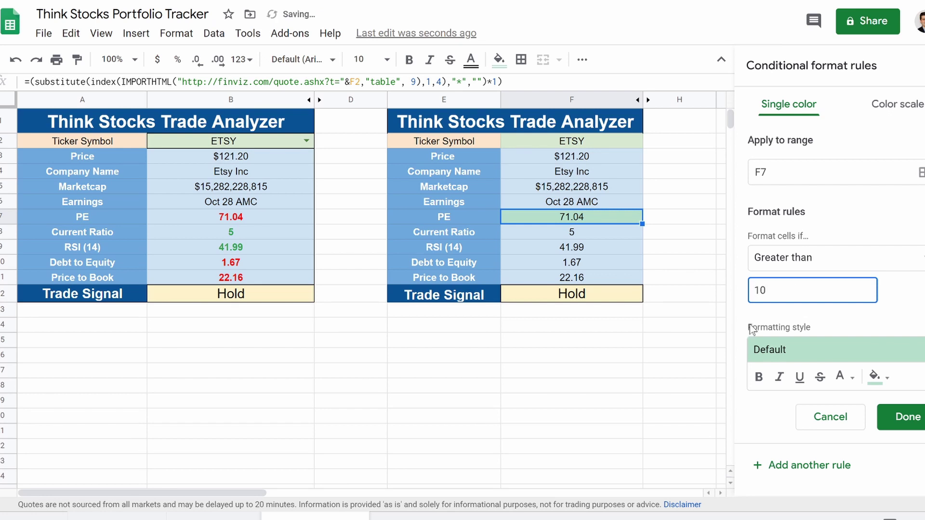
Give F7's greater-than rule no fill and bold red text, and save the rule
left_click(874, 376)
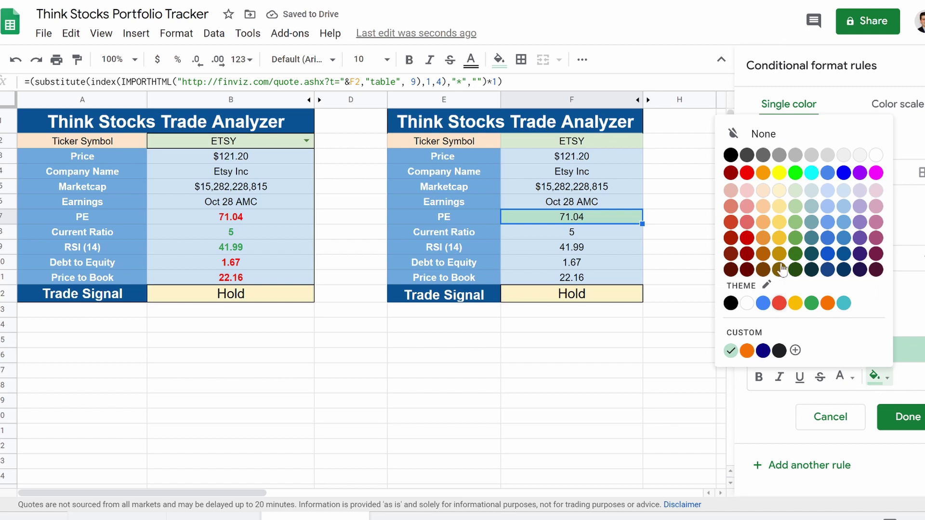
left_click(848, 138)
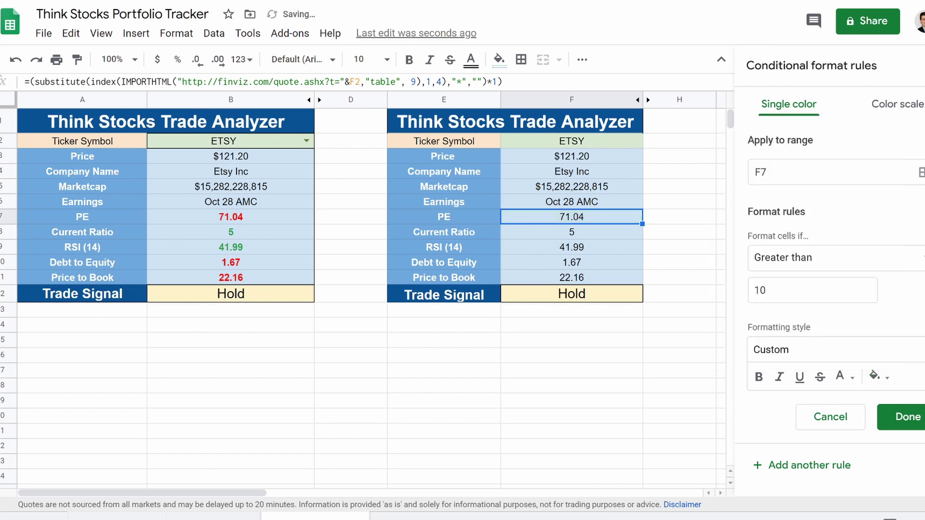
left_click(844, 384)
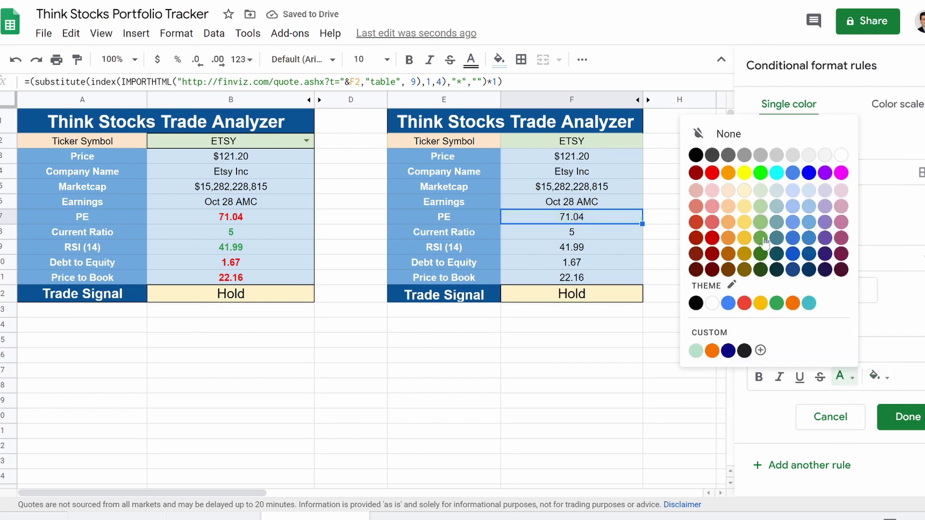
left_click(775, 304)
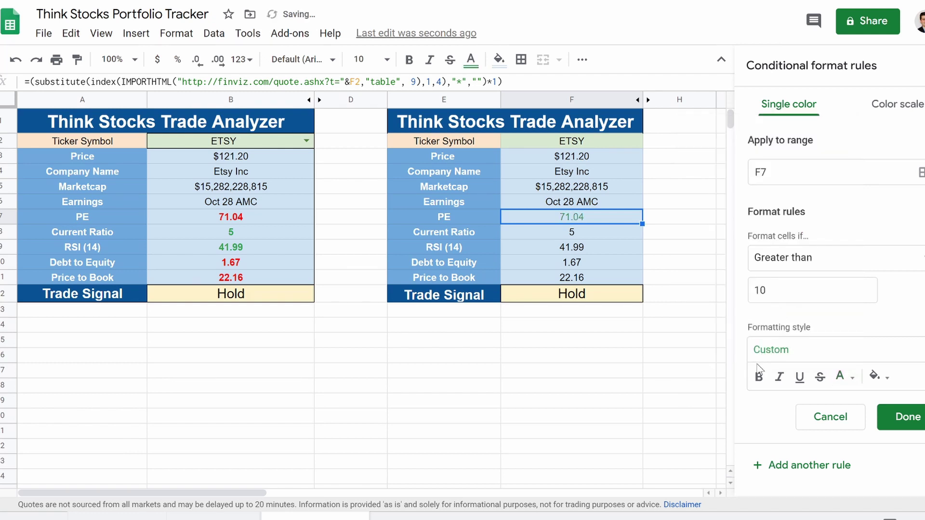
left_click(758, 378)
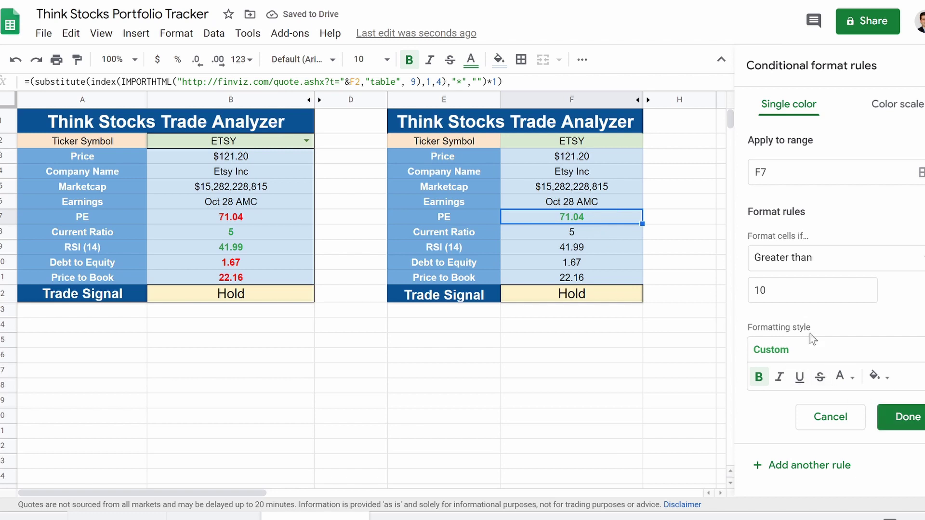
left_click(844, 381)
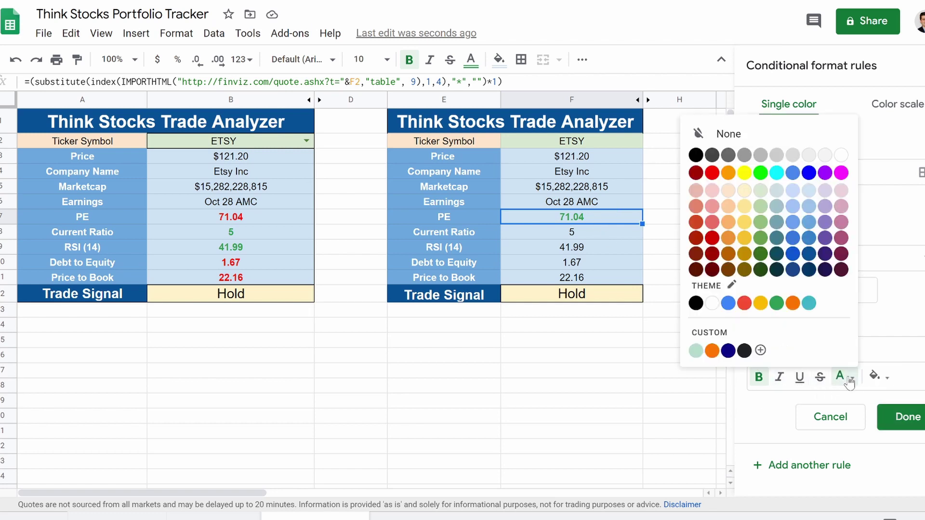
left_click(715, 176)
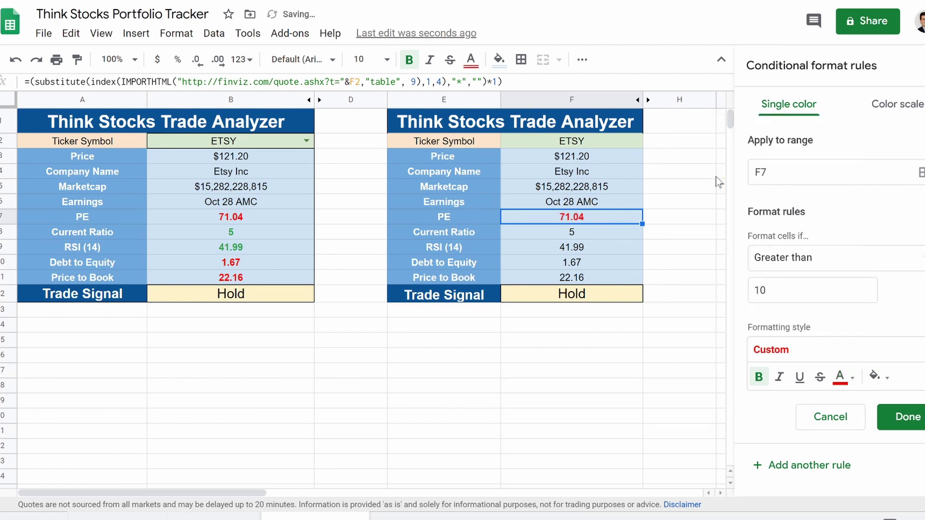
left_click(908, 417)
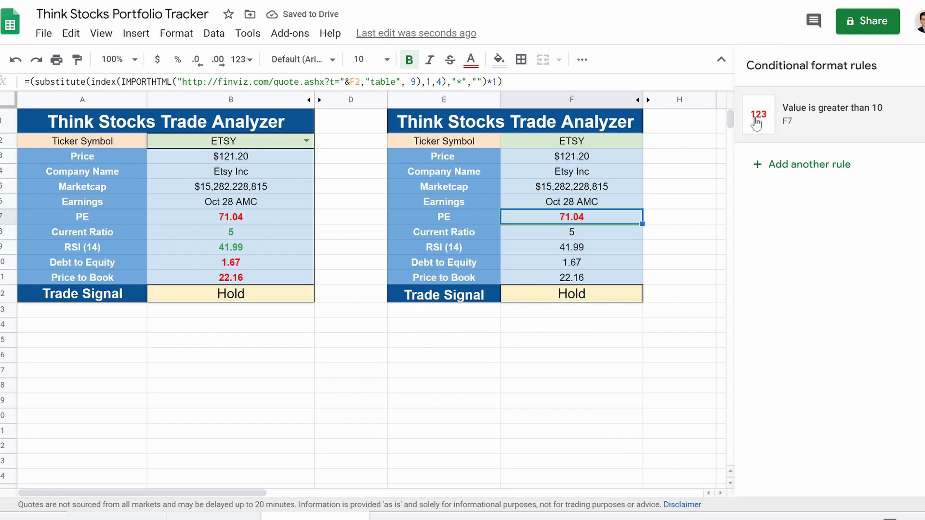
Add a second conditional formatting rule to F7 for values less than or equal to 10
left_click(770, 161)
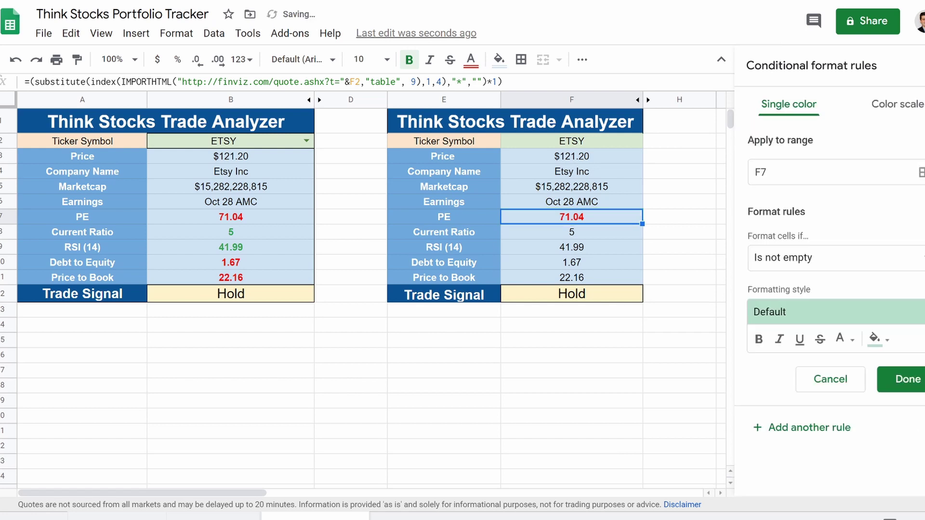
left_click(838, 261)
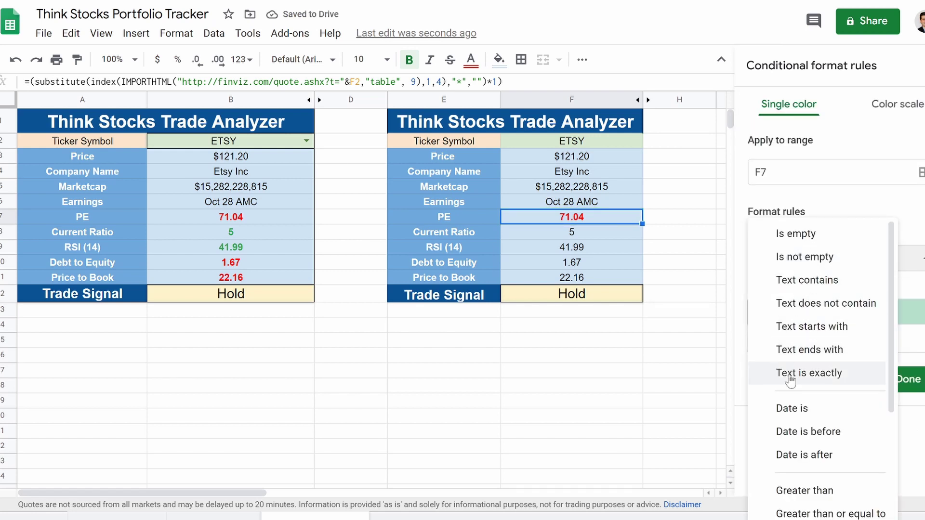
scroll(831, 325, "down", 2)
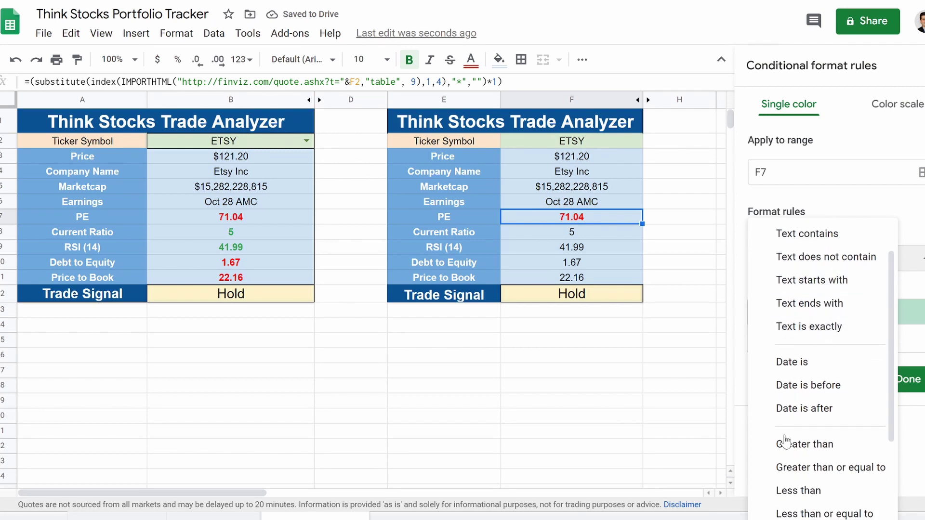
scroll(825, 453, "down", 1)
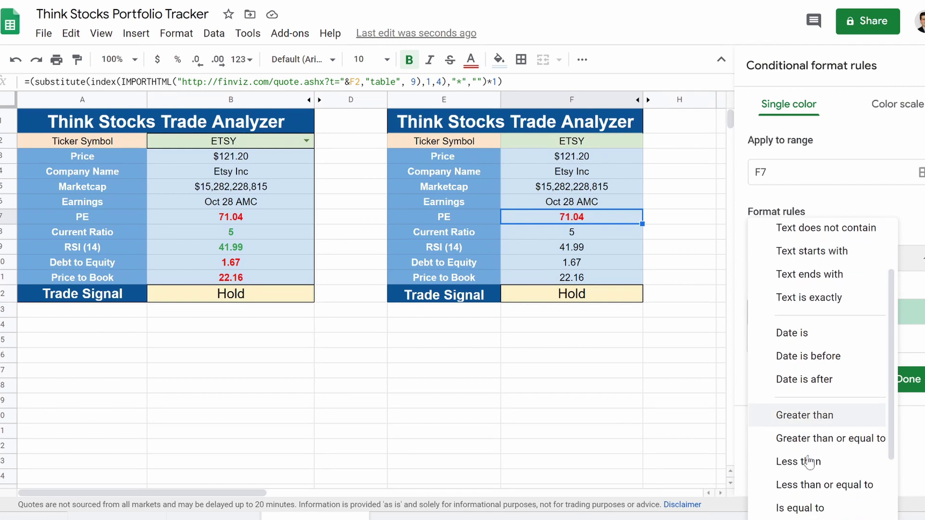
left_click(815, 483)
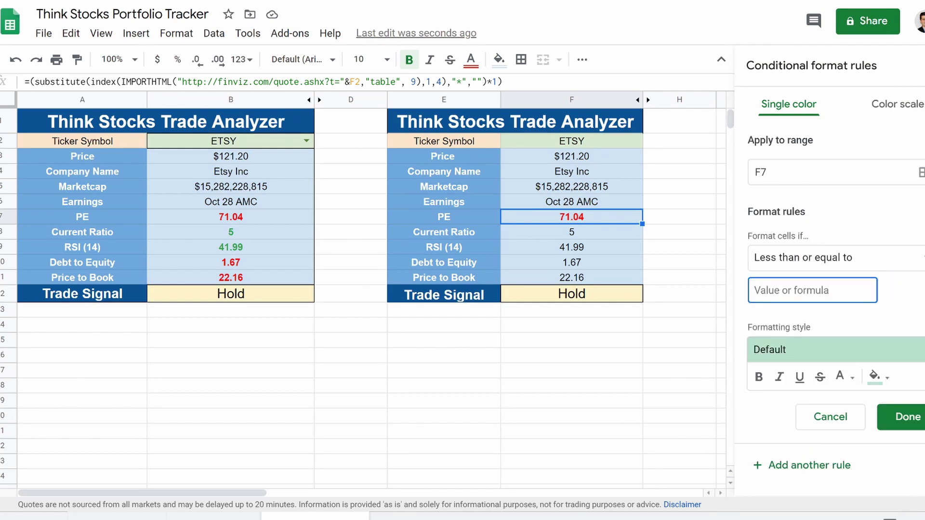
type("10")
Style F7's less-than-or-equal rule with no fill and bold green text, and save the rule
left_click(876, 375)
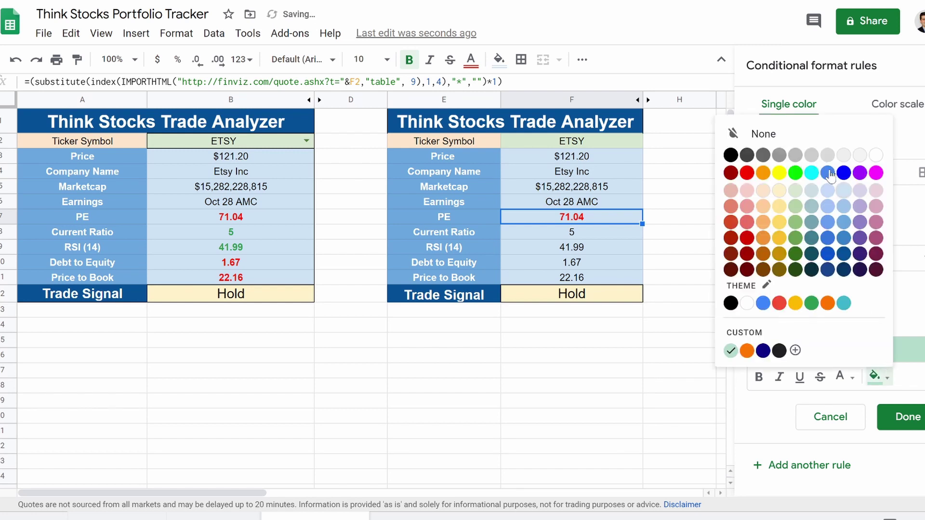
left_click(807, 140)
left_click(844, 377)
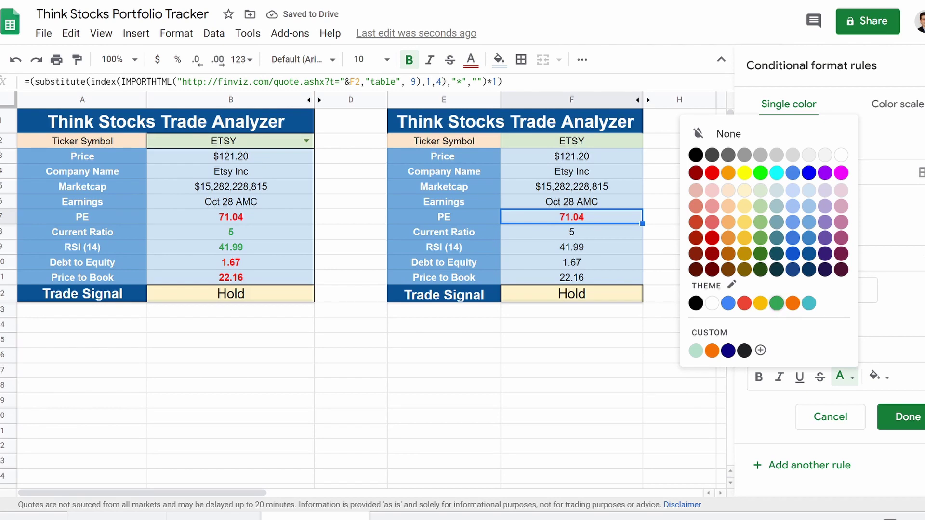
left_click(776, 303)
left_click(760, 377)
left_click(904, 417)
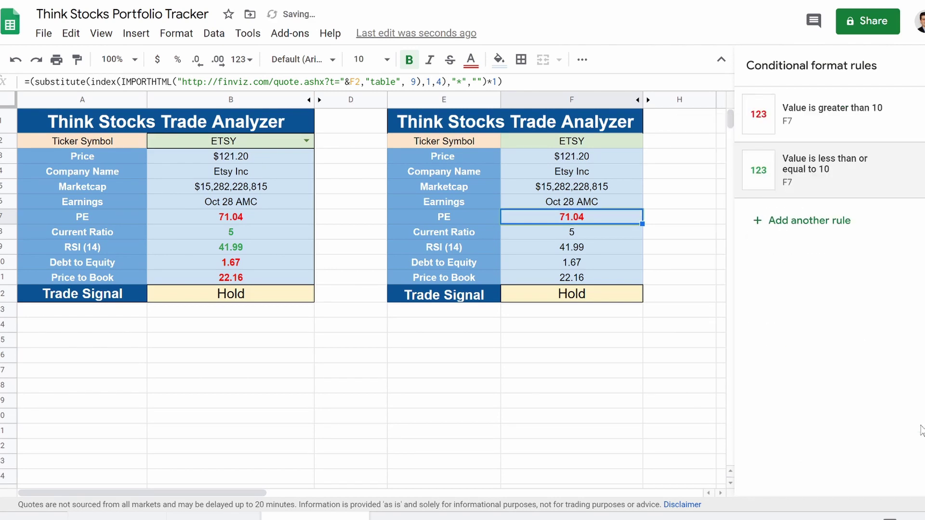
Set the rebuilt analyzer's ticker symbol in F2 to INTC to test the PE rules, and close the conditional formatting settings
left_click(573, 131)
left_click(563, 146)
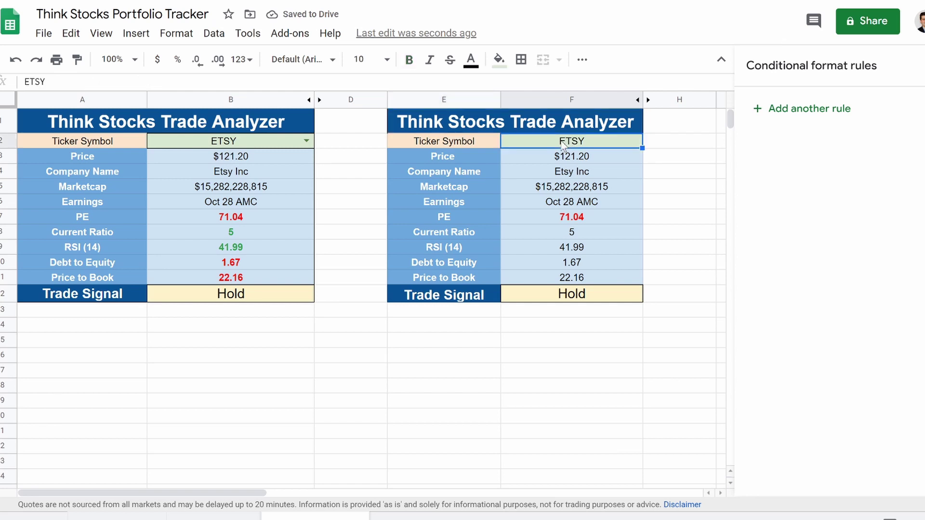
type("INTC")
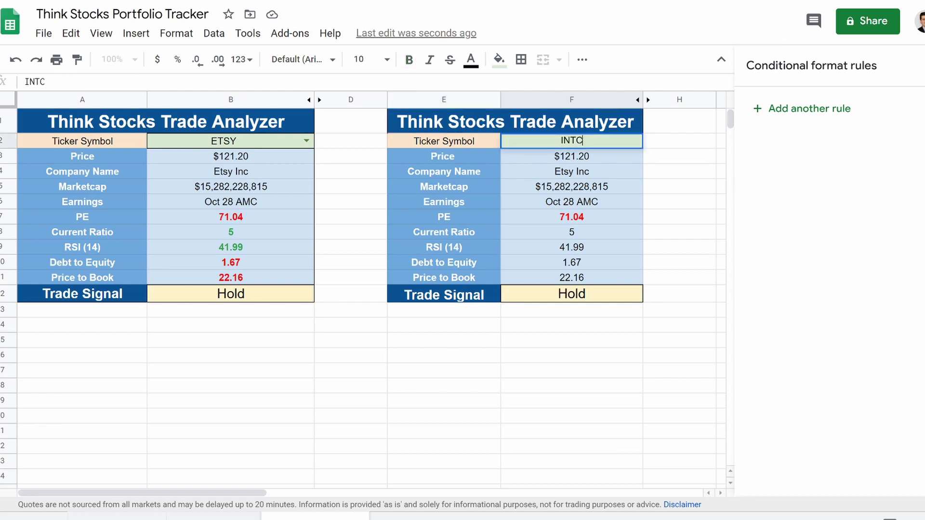
key("Return")
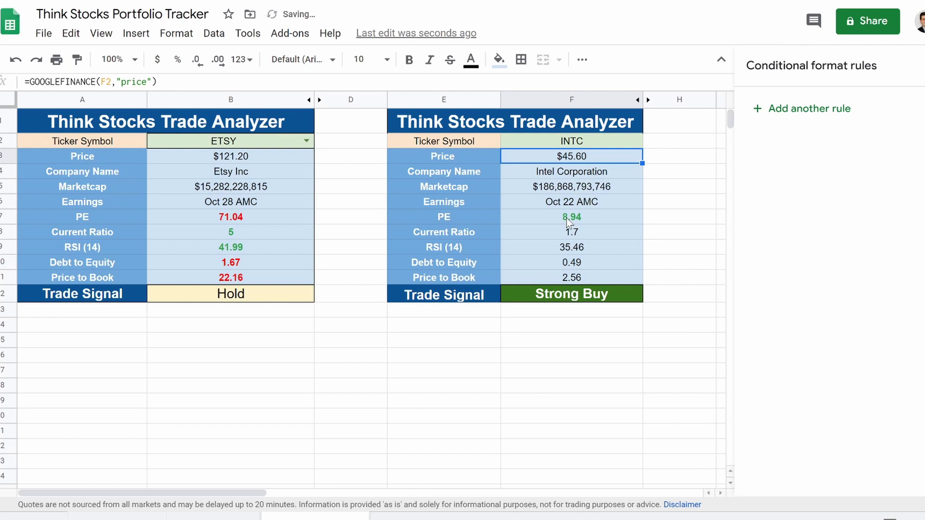
left_click(565, 232)
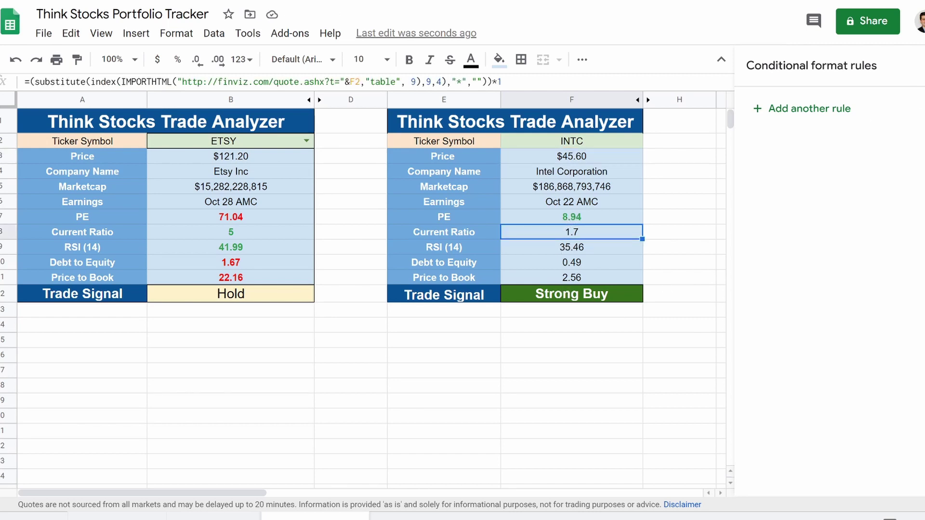
left_click(924, 65)
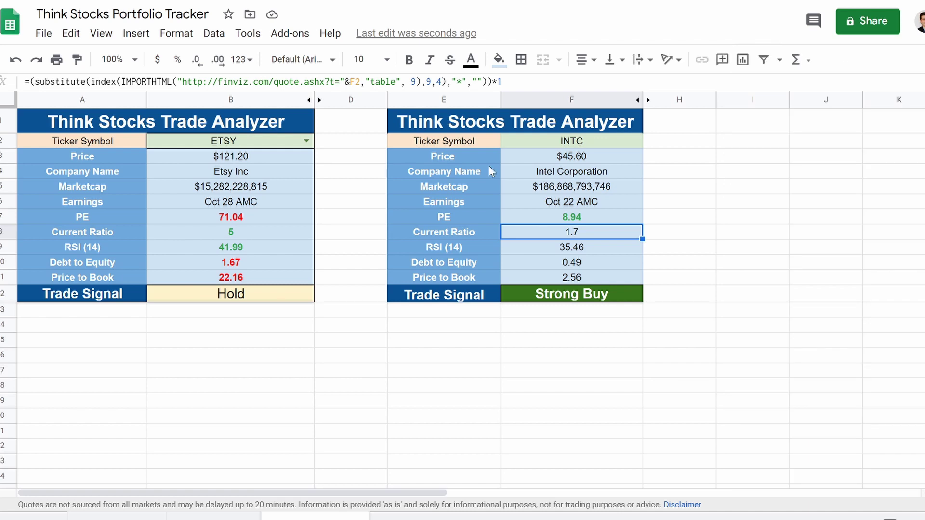
Examine the list of selectable ticker symbols in the original analyzer's cell B2 and compare it with F2
left_click(563, 143)
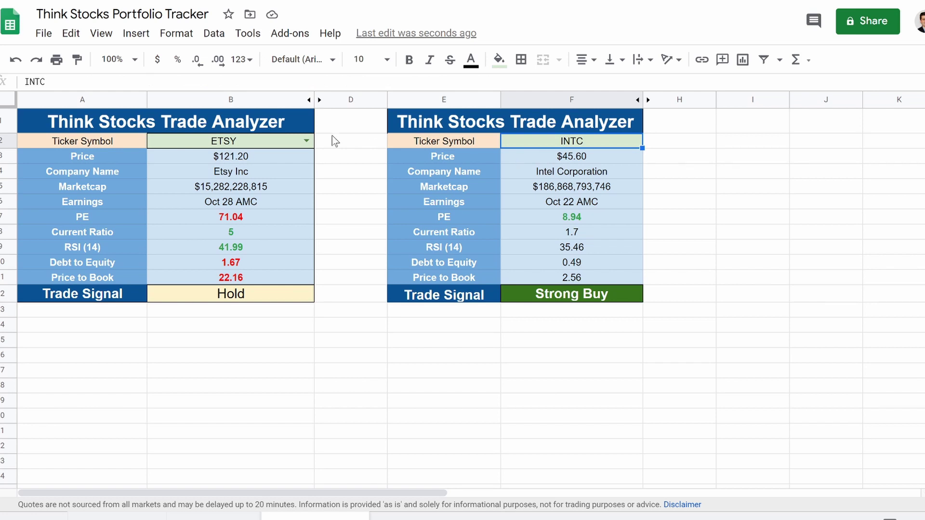
left_click(306, 140)
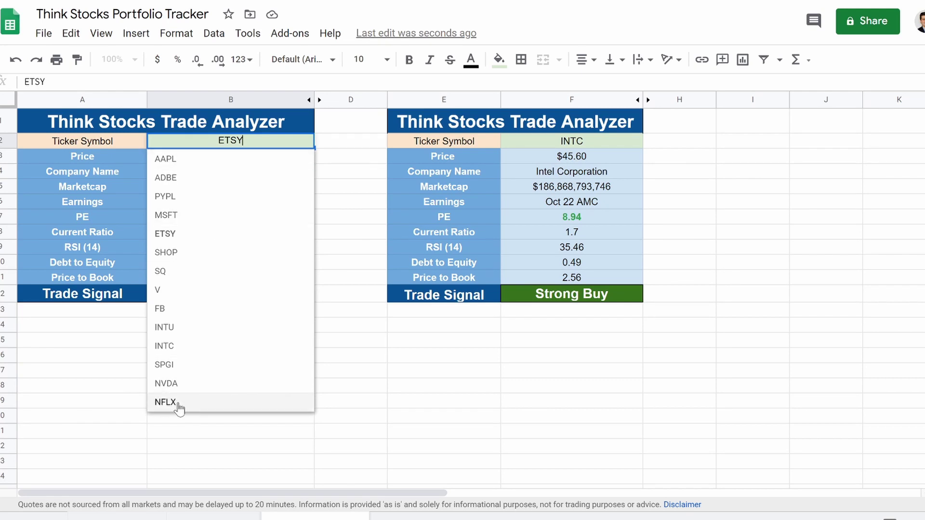
left_click(448, 403)
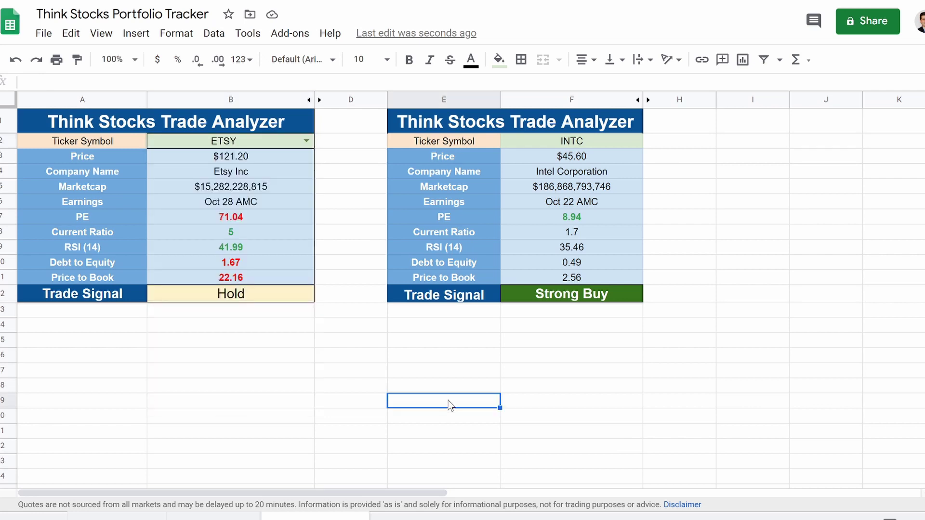
Add data validation to ticker cell F2 as a dropdown list of the items AAPL, MSFT, PYPL, SQ
left_click(588, 138)
right_click(589, 141)
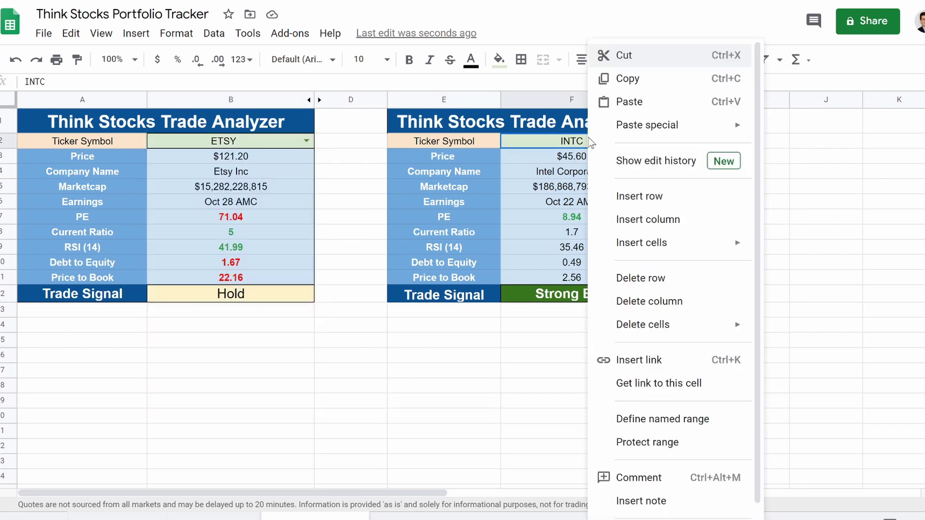
scroll(682, 282, "down", 1)
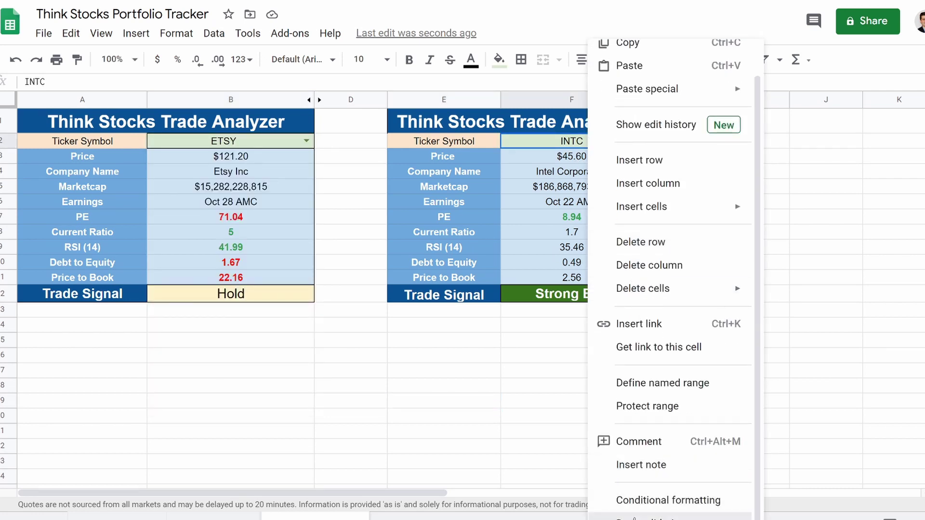
left_click(634, 517)
left_click(419, 239)
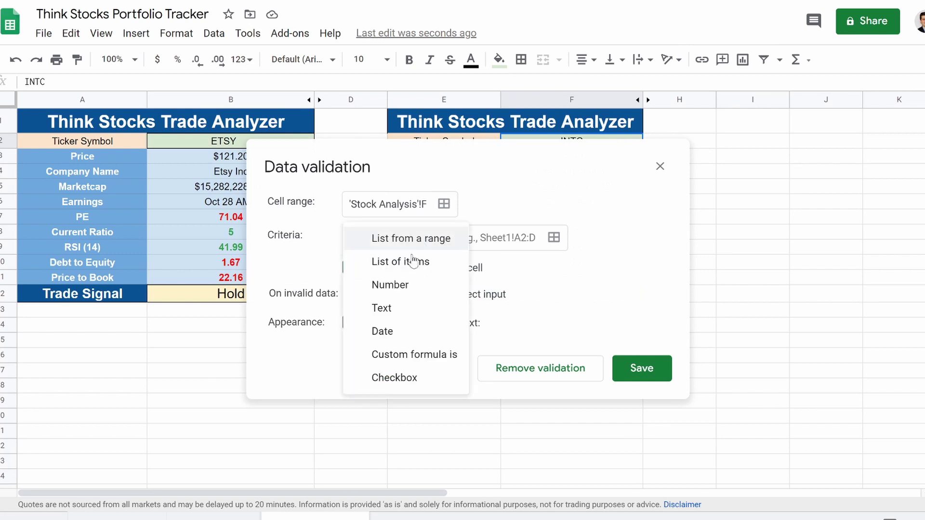
left_click(422, 262)
left_click(492, 237)
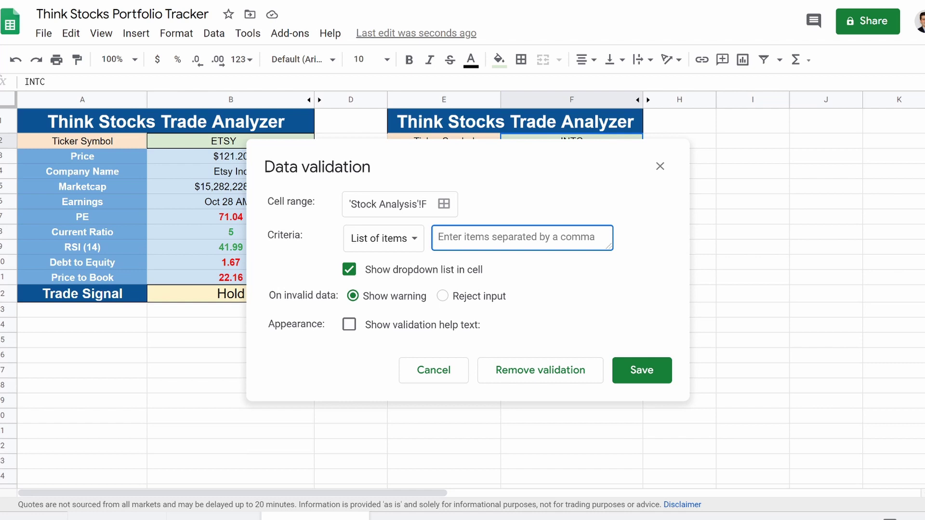
type("AAPL")
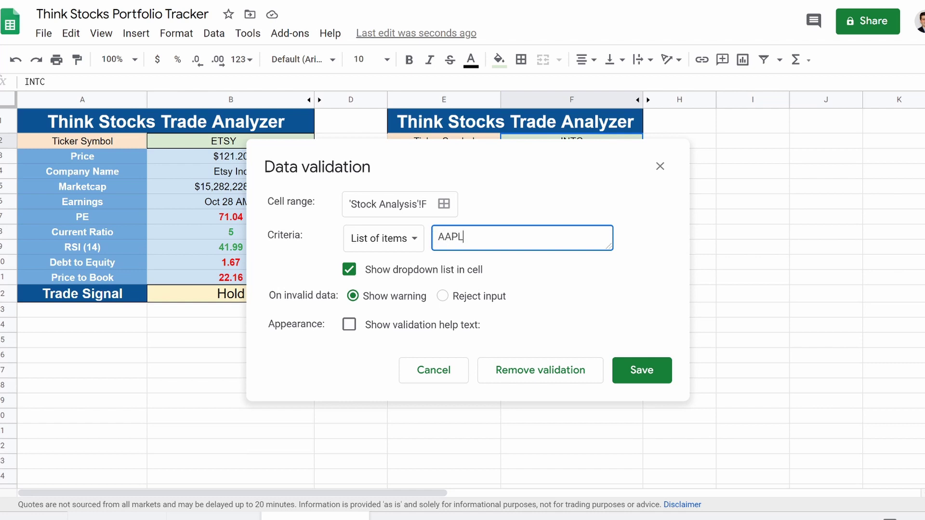
type(", MSFT, PYPL, SQ")
left_click(627, 373)
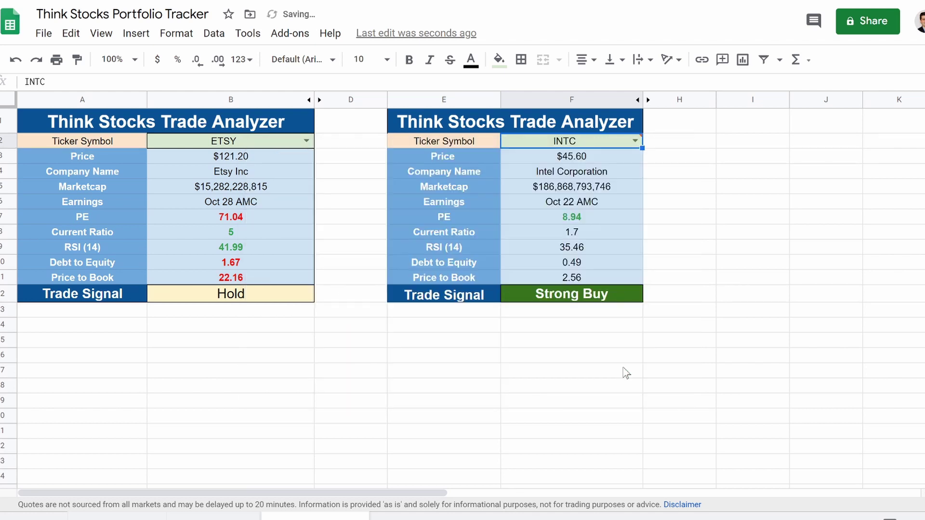
Test the rebuilt analyzer's ticker dropdown in F2 by choosing SQ, PYPL, MSFT and AAPL in turn, leaving AAPL selected
left_click(634, 139)
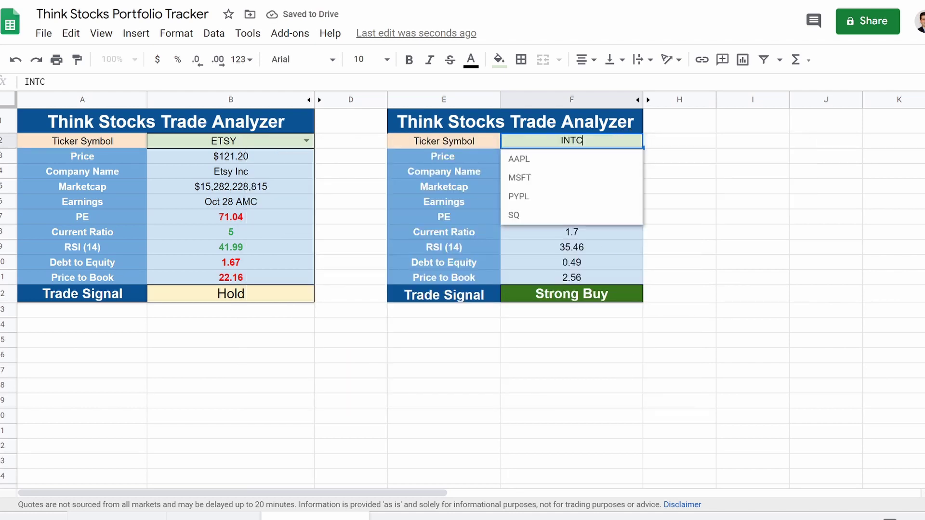
left_click(595, 223)
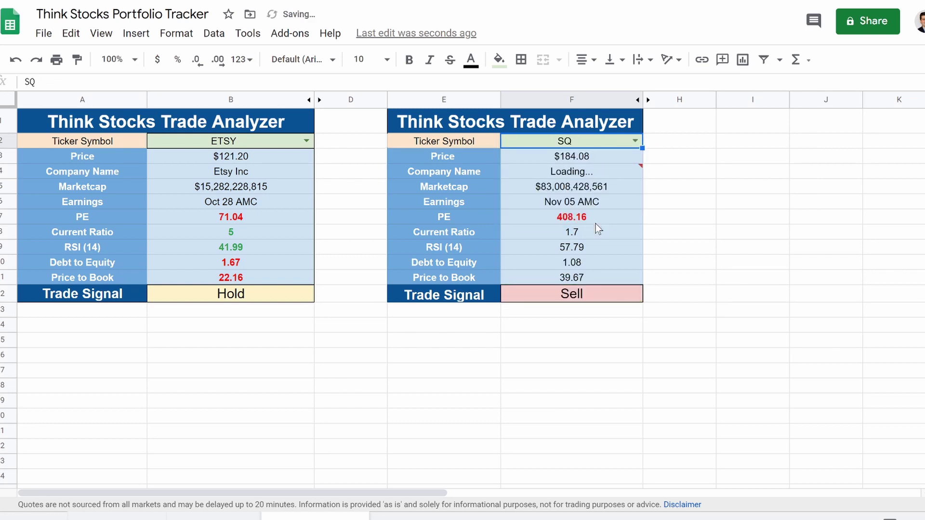
left_click(635, 141)
left_click(532, 200)
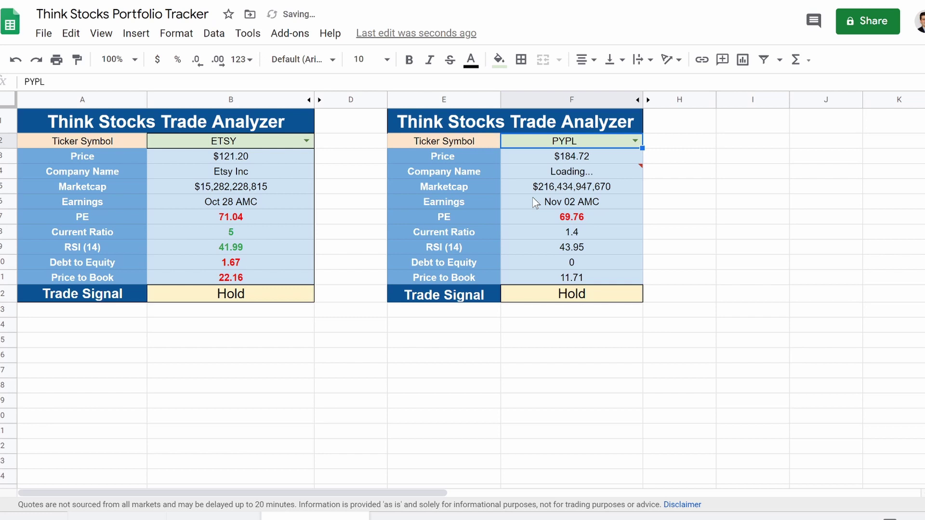
left_click(636, 141)
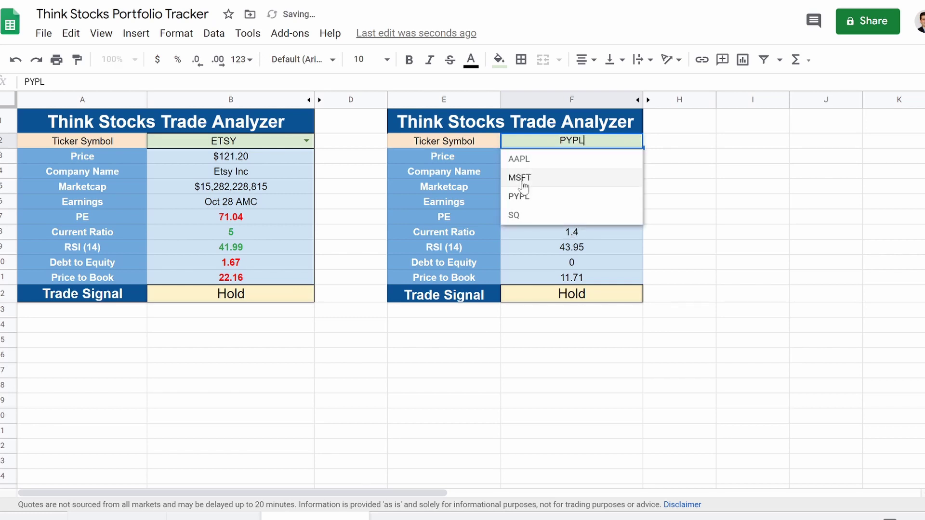
left_click(524, 182)
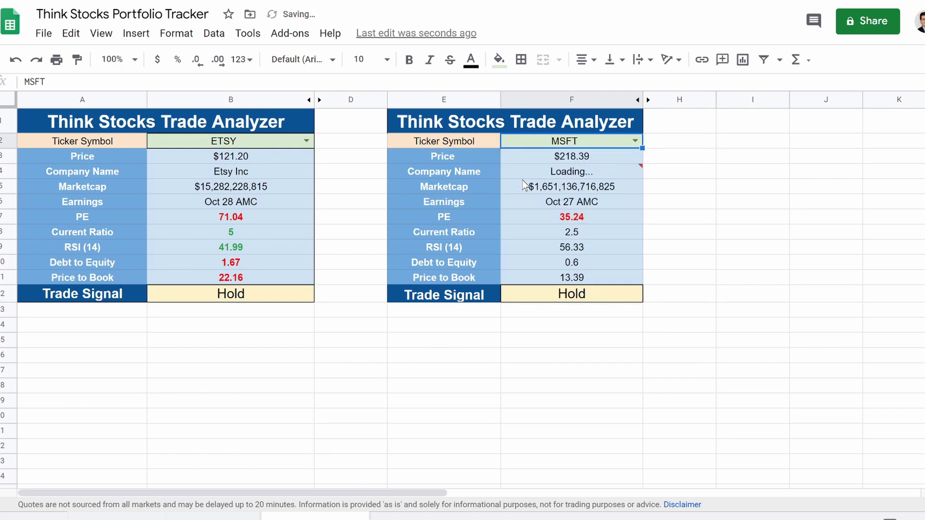
left_click(635, 140)
left_click(557, 164)
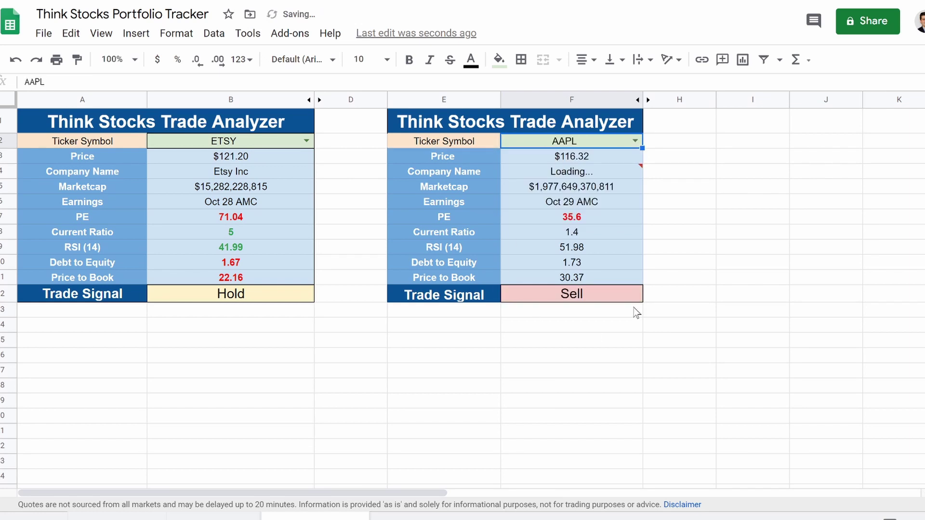